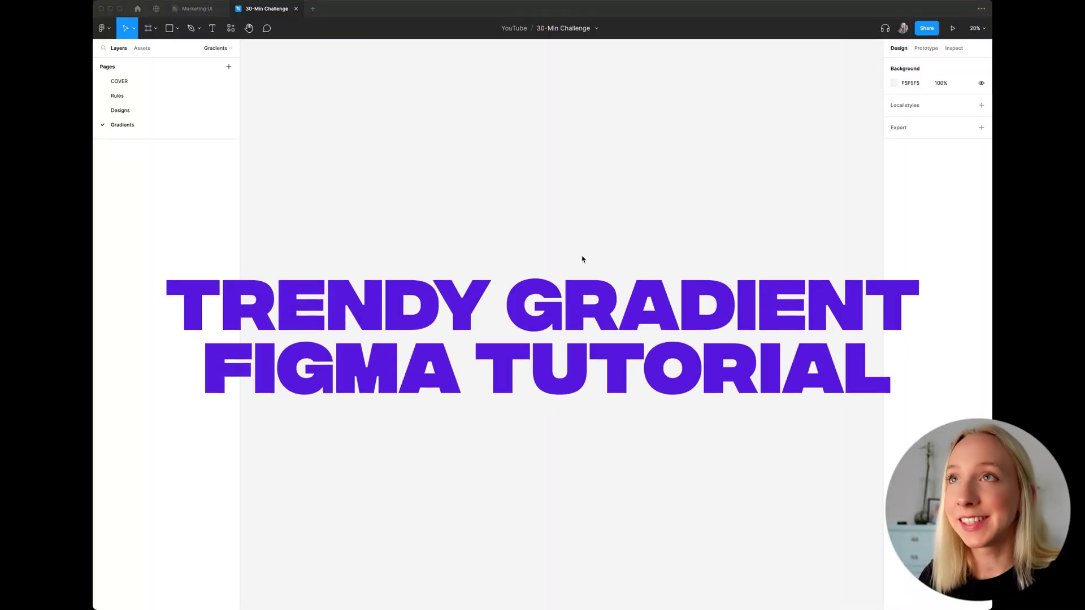
Launch the Noisy Gradients plugin from the main menu's Plugins list
click(110, 30)
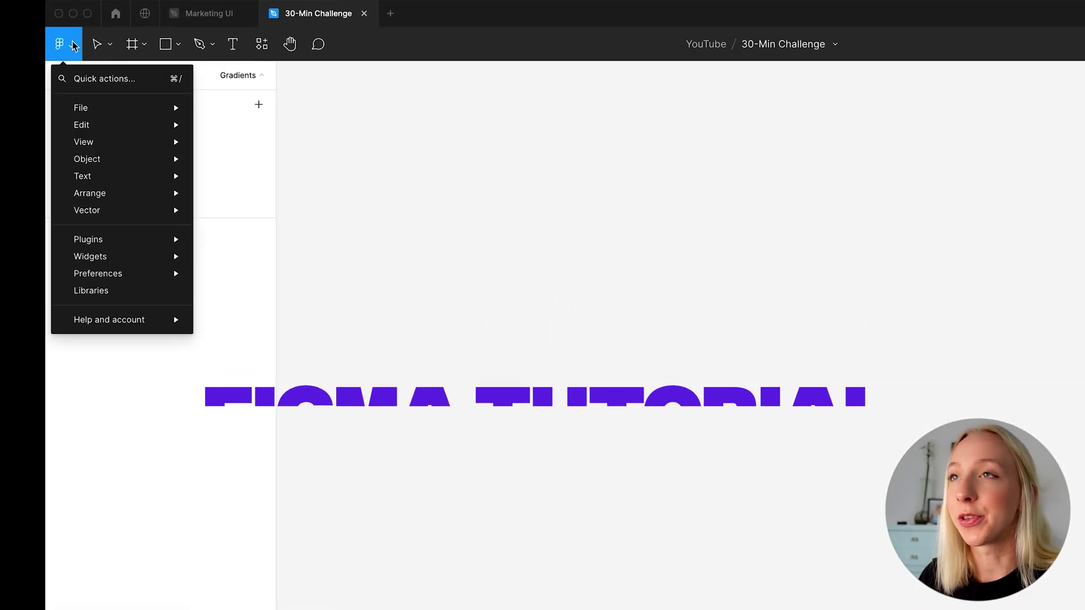
mouse_move(123, 68)
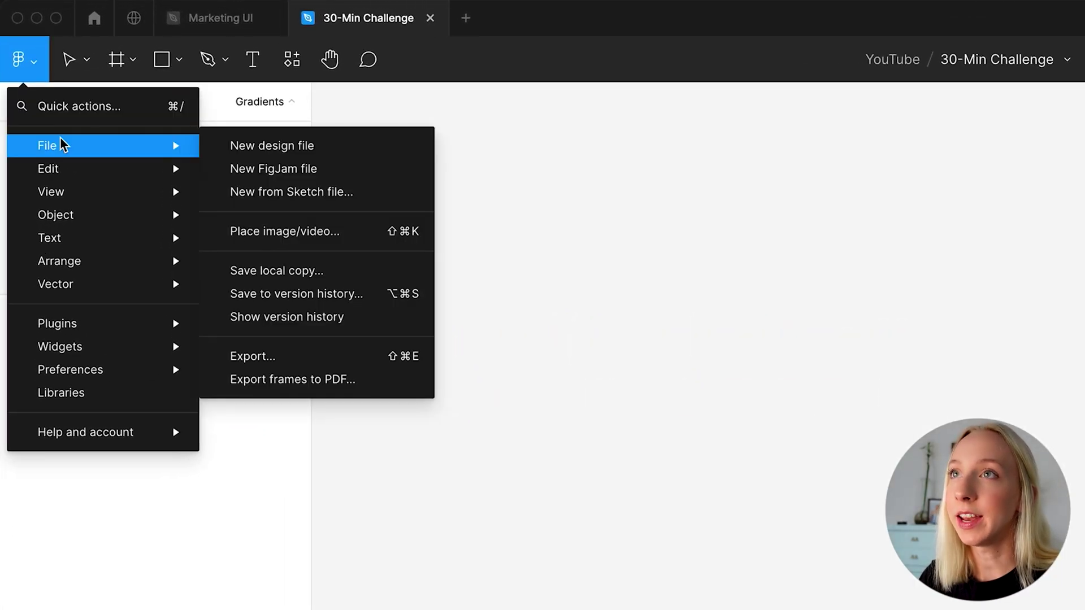
mouse_move(197, 322)
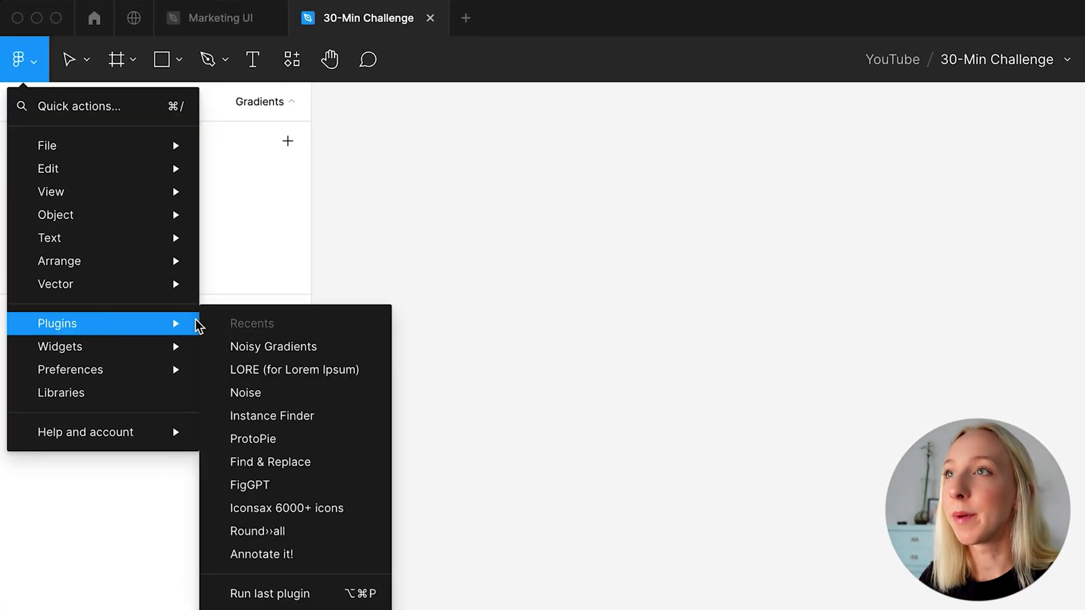
click(301, 346)
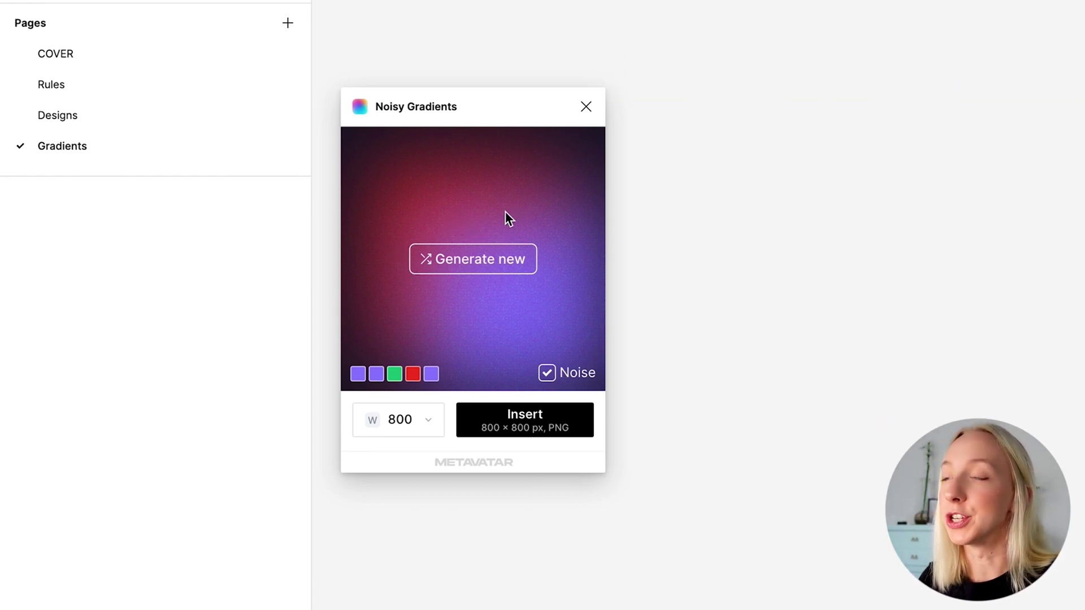
Regenerate until a pastel lilac, red and cyan gradient appears, and check its colour swatches
click(505, 265)
click(517, 270)
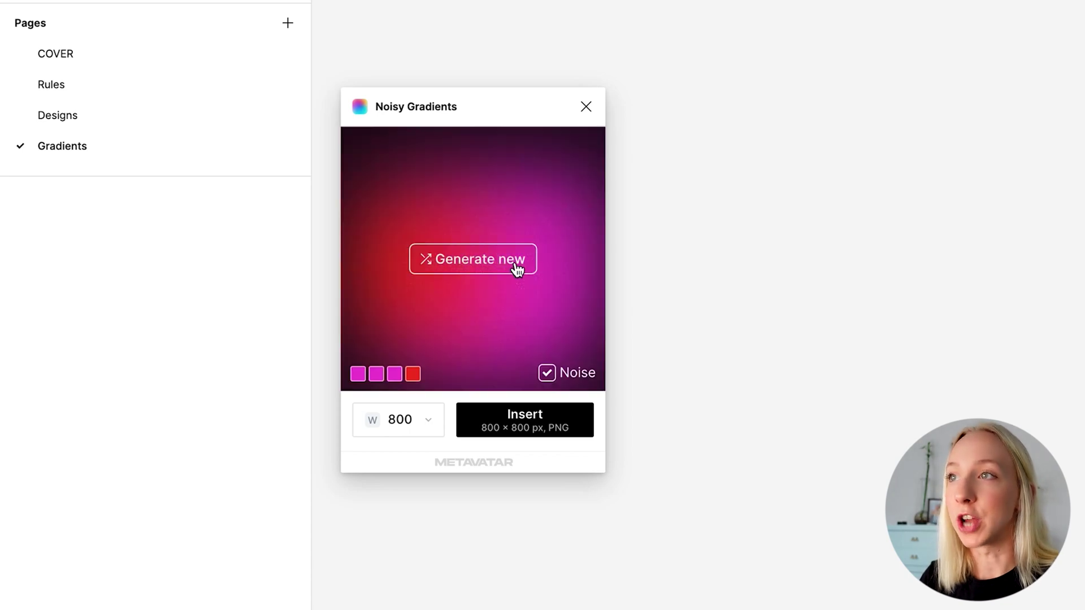
click(525, 268)
click(526, 268)
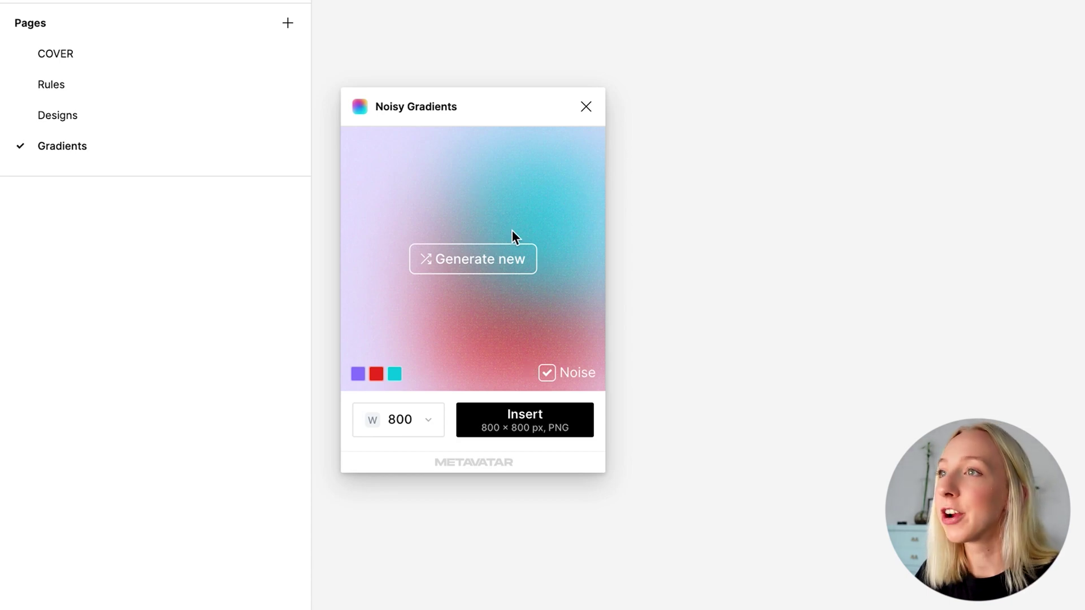
click(396, 374)
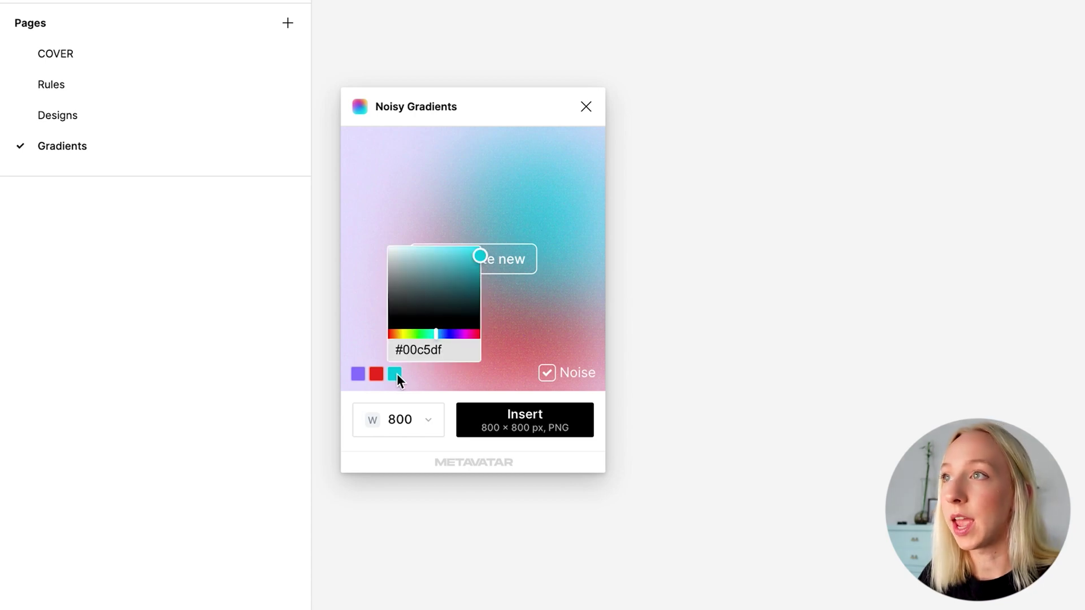
click(377, 375)
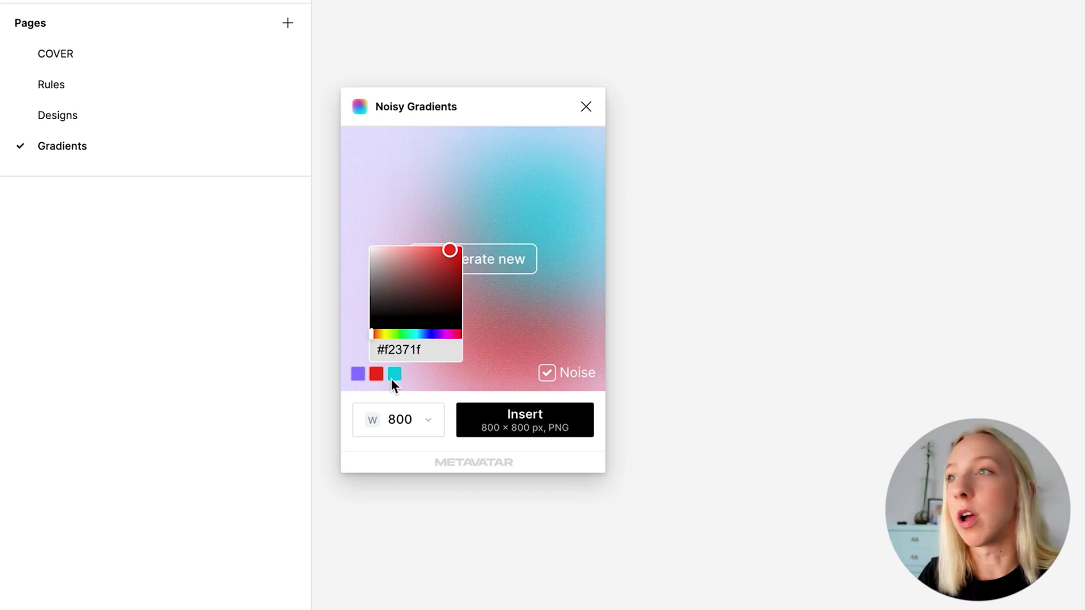
click(359, 377)
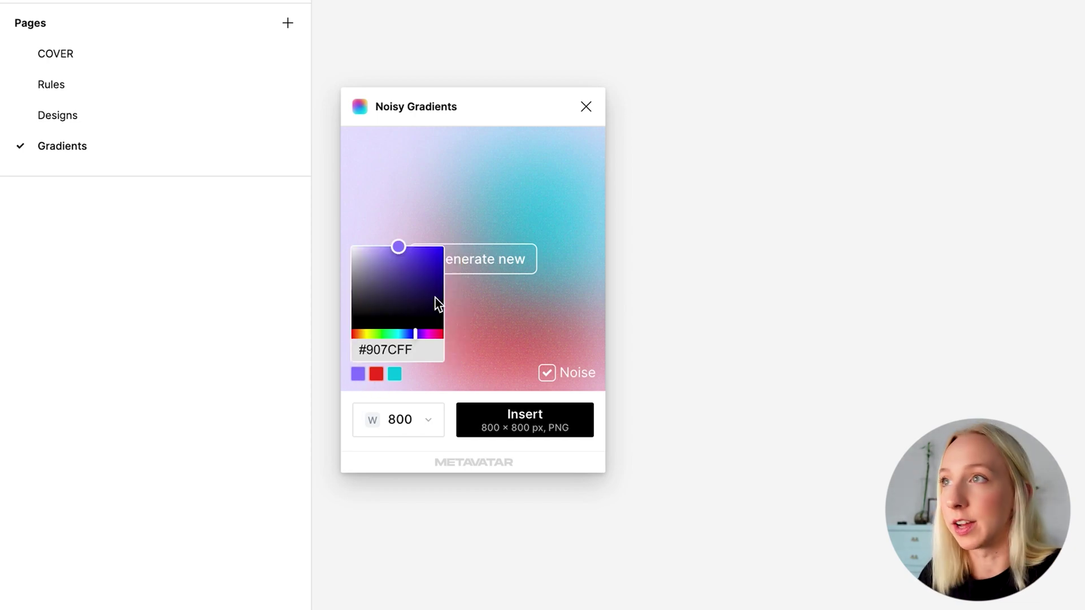
click(475, 326)
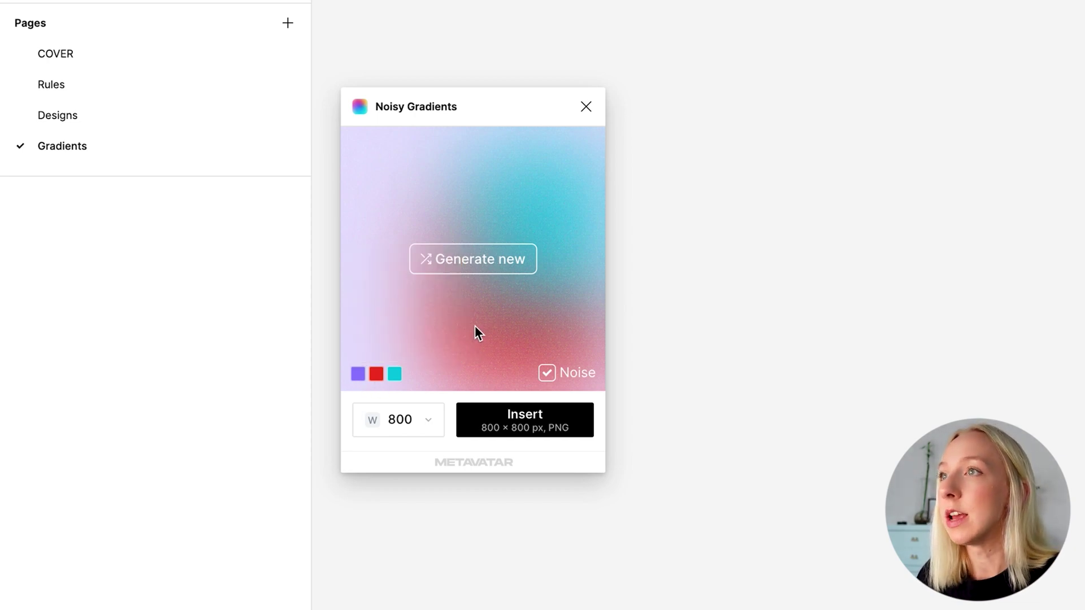
Turn on grain noise and set the output size to 2000 × 2000 px
click(548, 372)
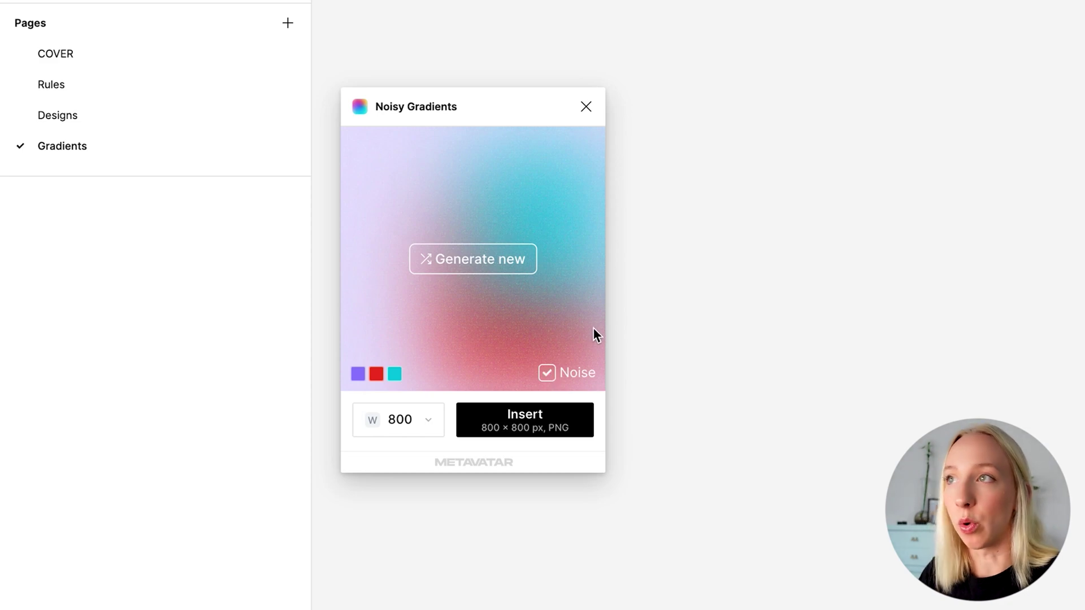
click(439, 419)
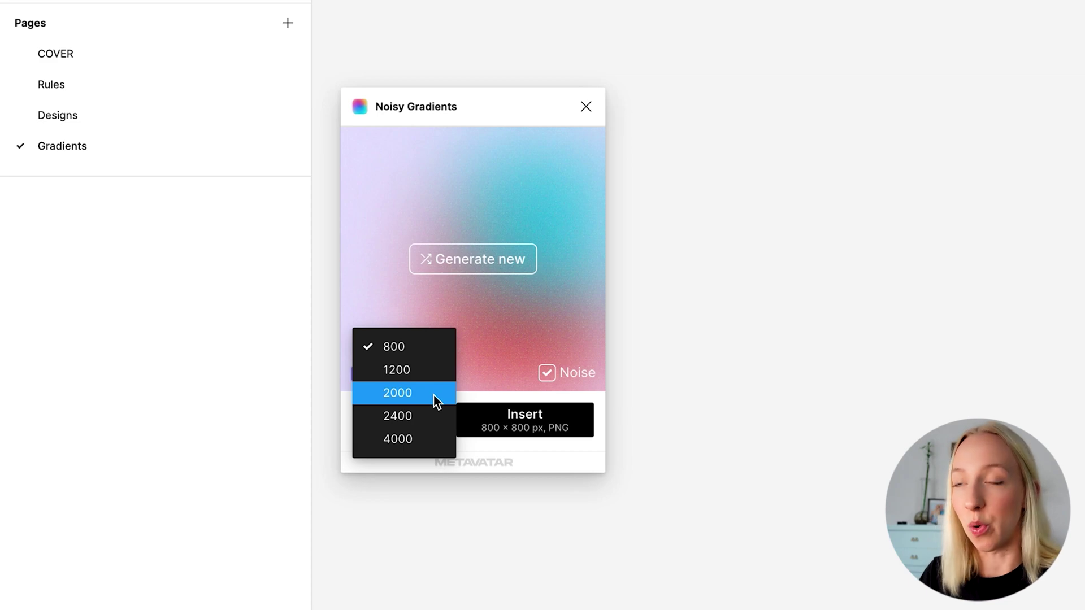
click(432, 395)
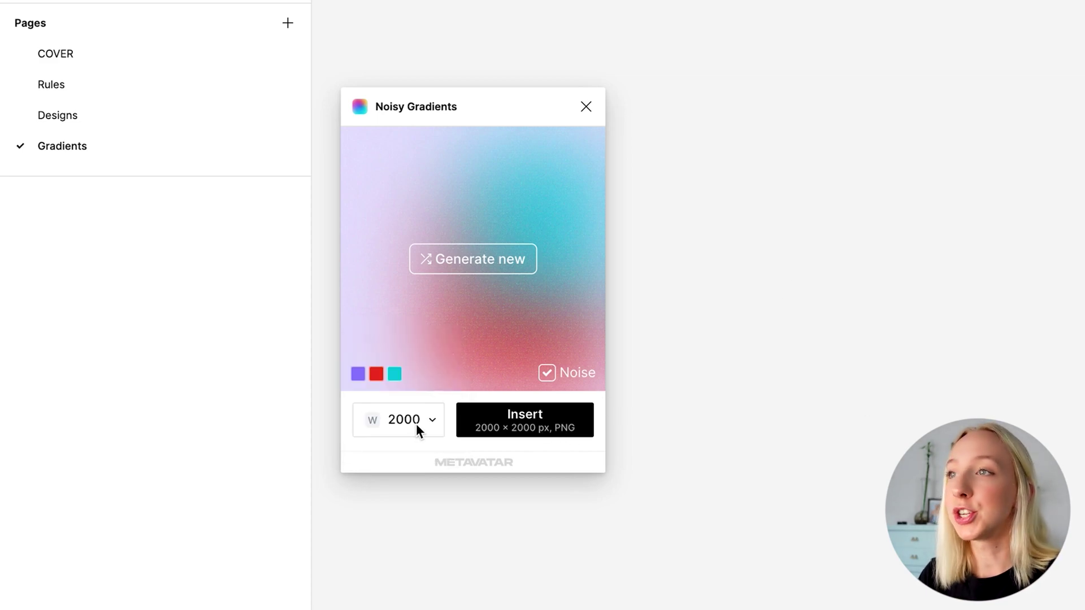
Insert the noisy gradient as a 2000 × 2000 image rectangle, check the grain, and select it
click(524, 422)
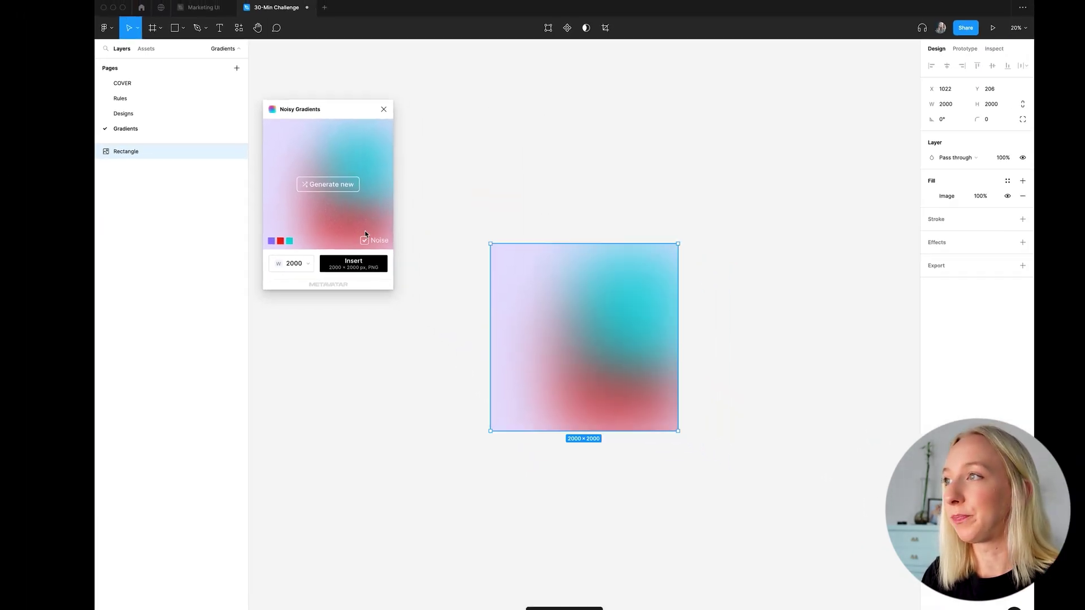
scroll(582, 333, up, 10)
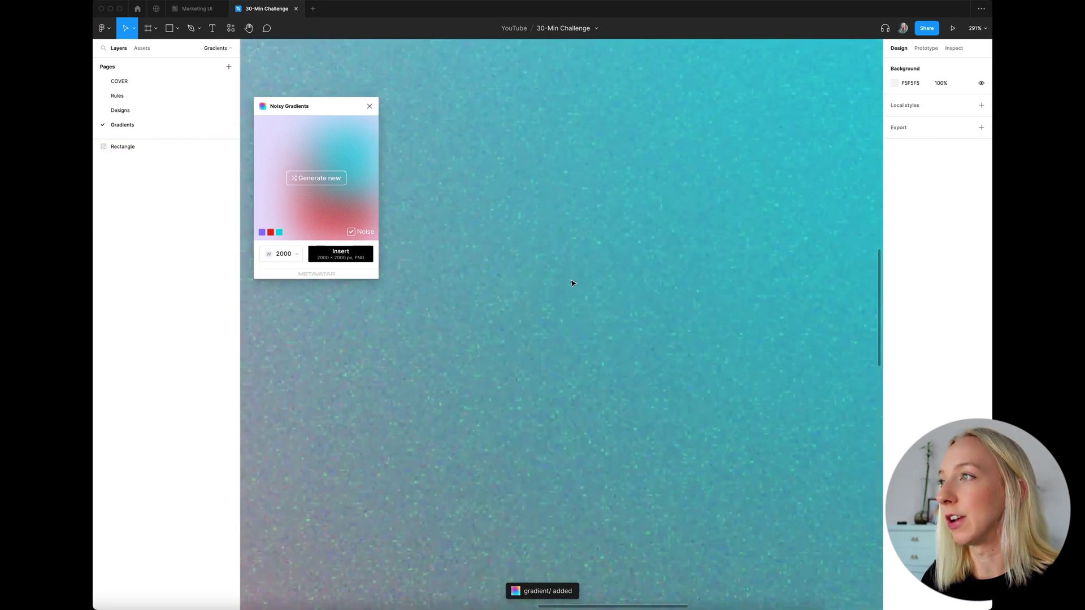
scroll(523, 230, down, 5)
scroll(513, 242, down, 5)
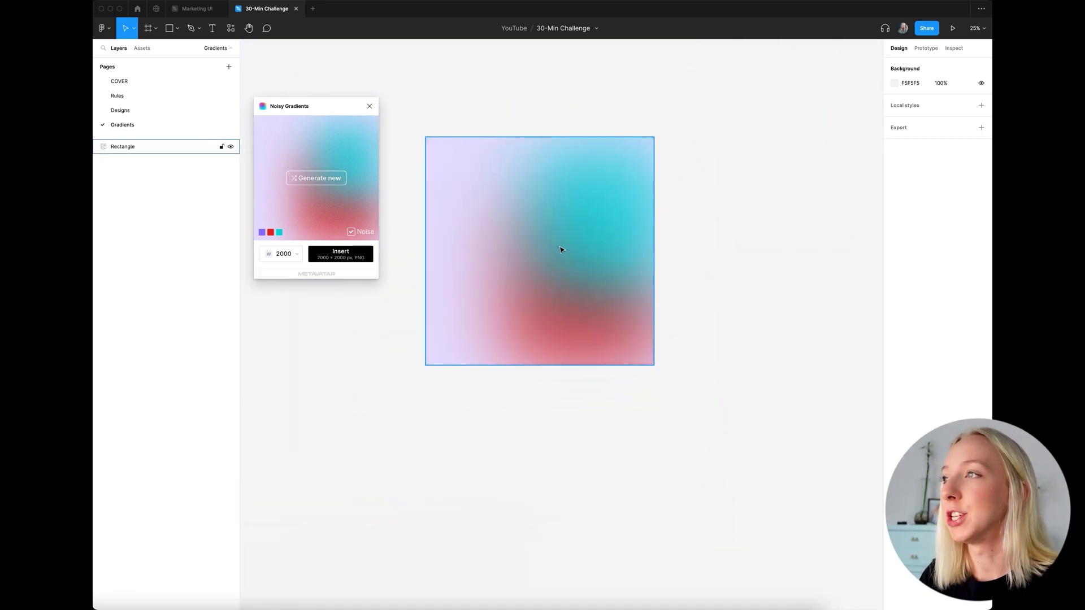
click(570, 234)
click(466, 228)
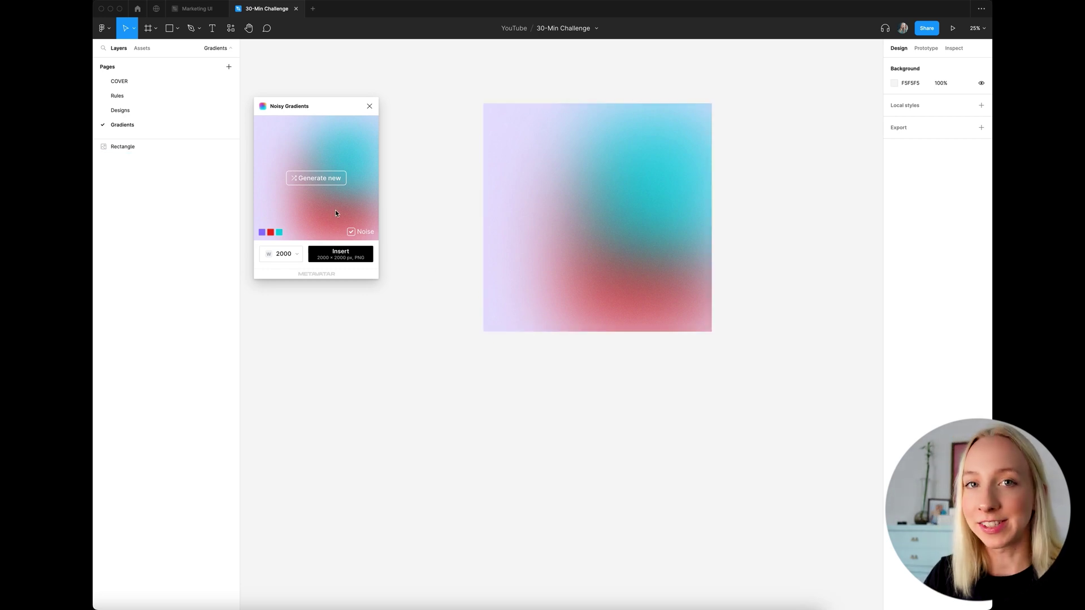
click(570, 231)
scroll(599, 242, right, 3)
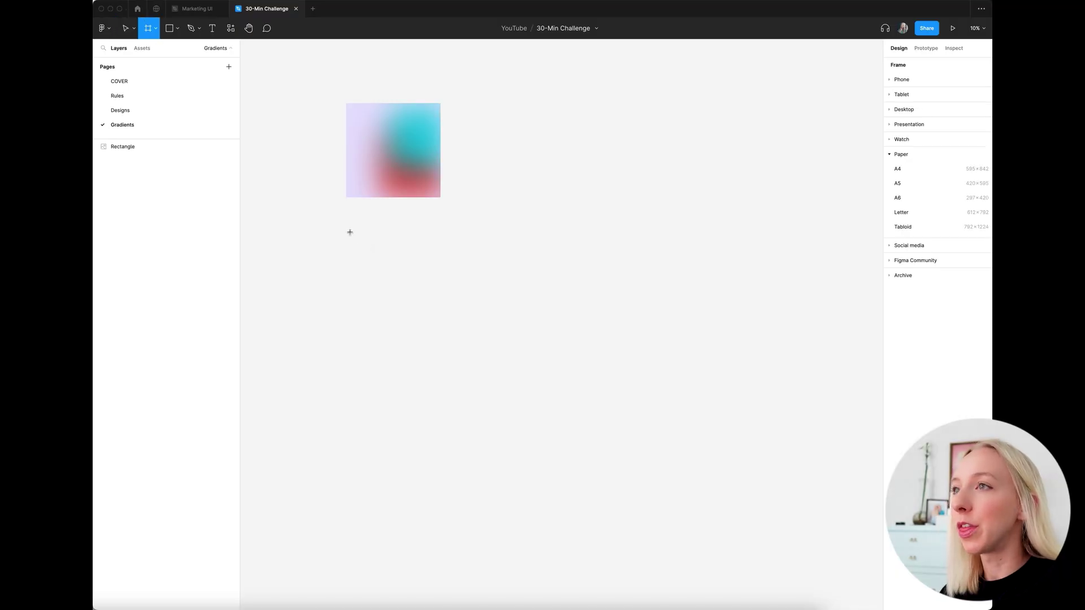
Create a 2000 × 2000 frame, Frame 1, below the gradient
drag(350, 232, 443, 298)
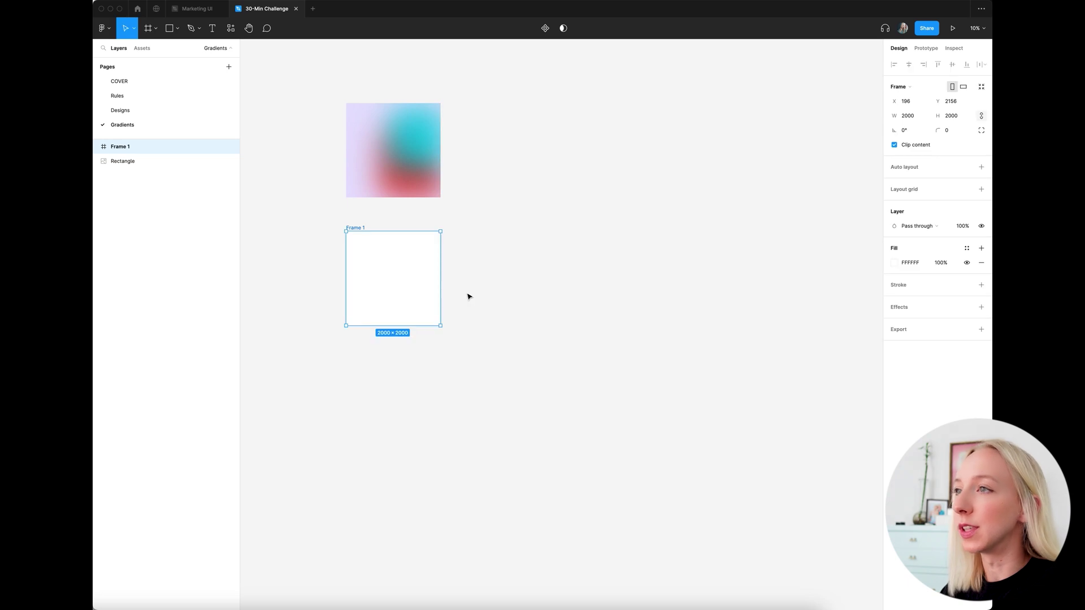
scroll(378, 279, up, 5)
click(548, 271)
scroll(528, 269, up, 2)
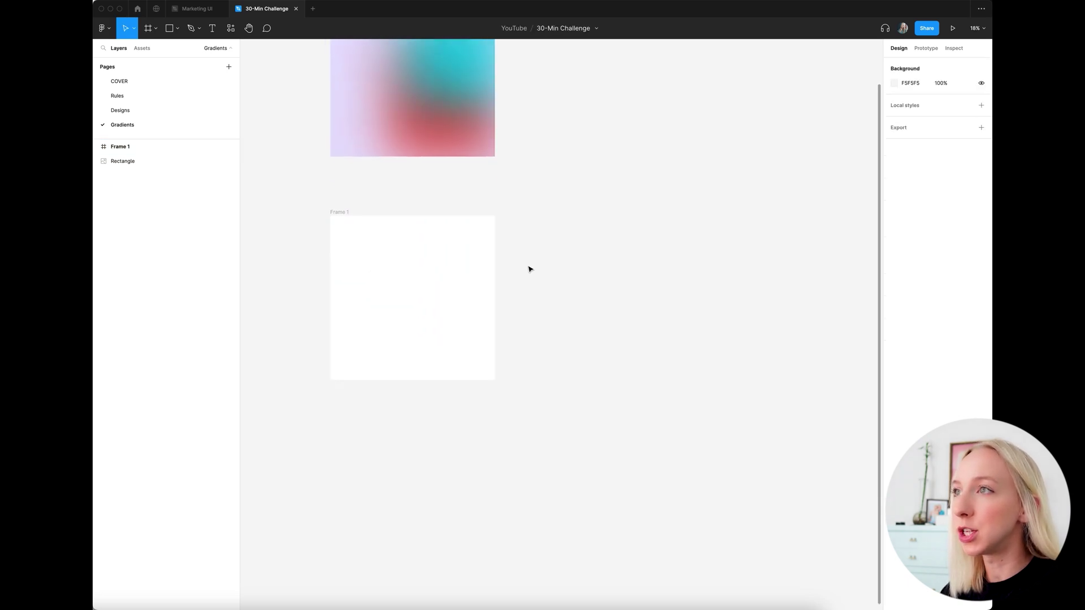
scroll(359, 300, down, 2)
scroll(359, 300, down, 2)
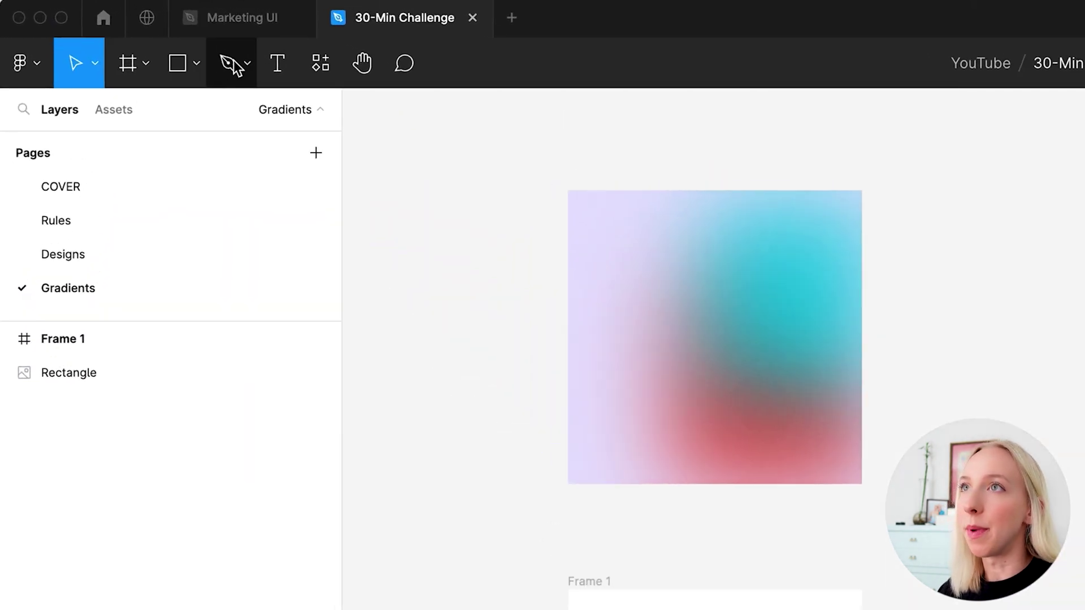
Draw a closed blob outline inside Frame 1 with the Pen tool
click(192, 27)
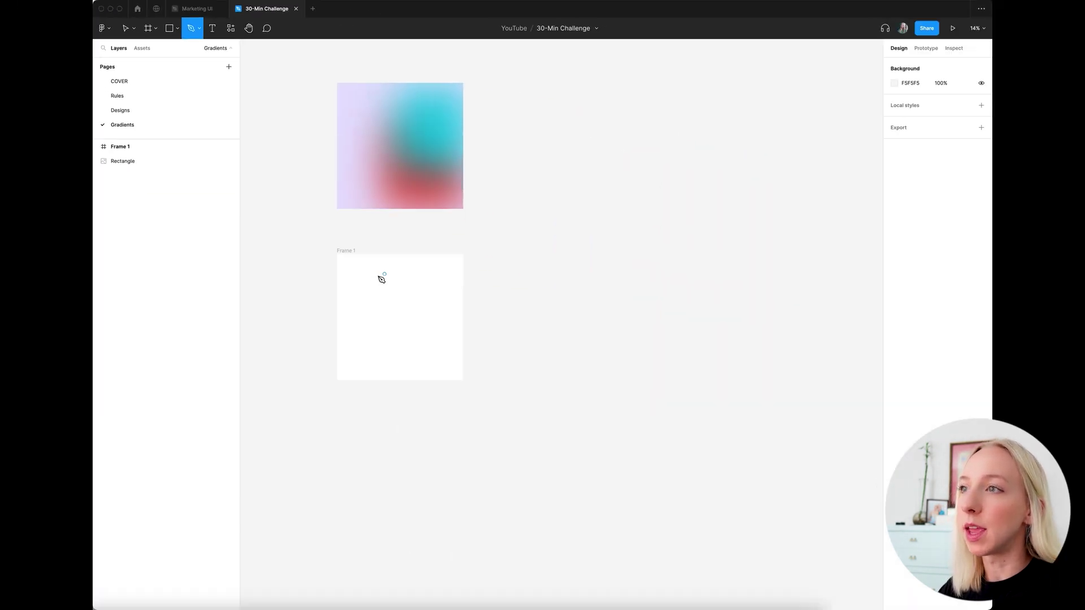
scroll(376, 285, up, 4)
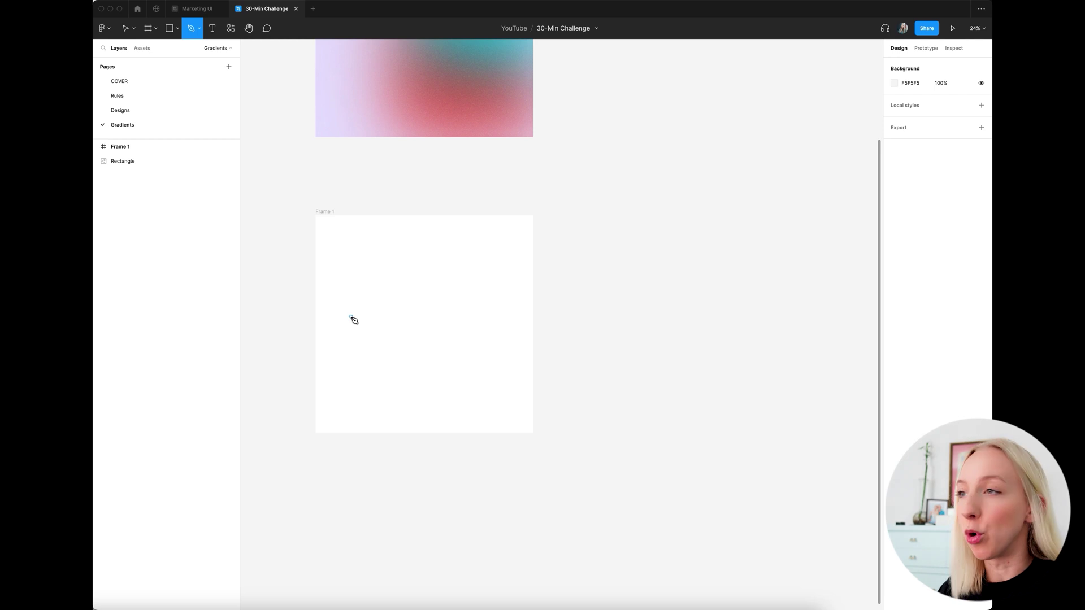
click(351, 317)
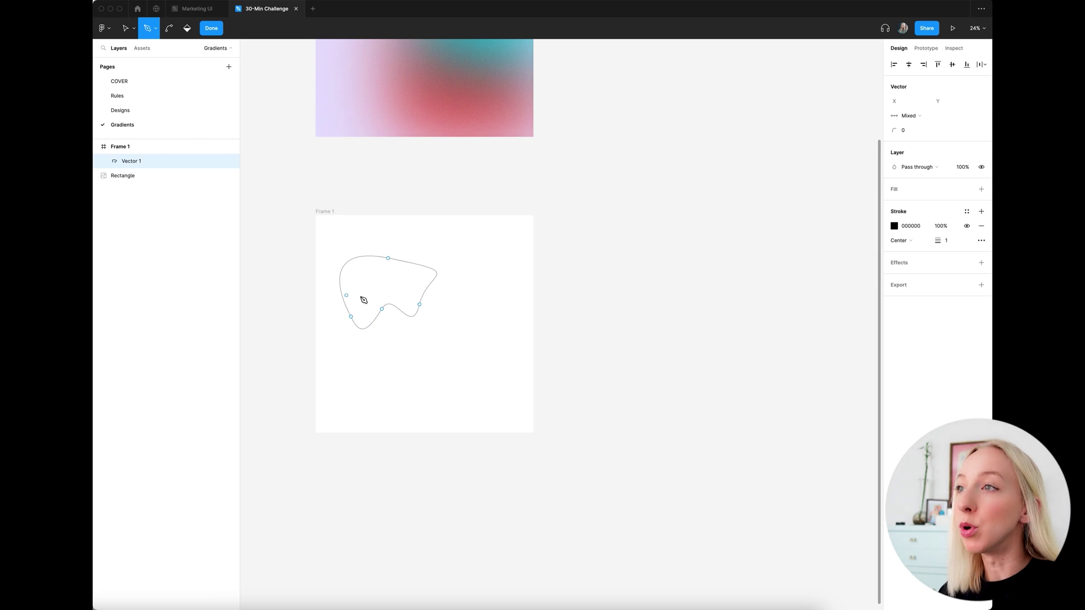
key(Escape)
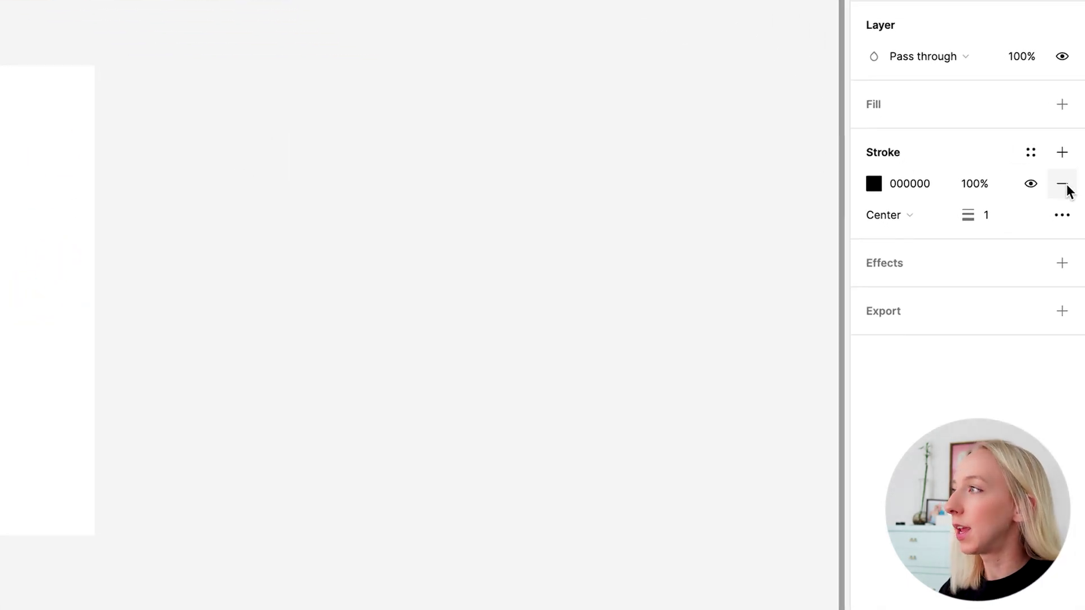
Remove the blob's outline, fill it blue #5561D1, and duplicate it lower right
click(1065, 188)
click(1061, 105)
click(873, 137)
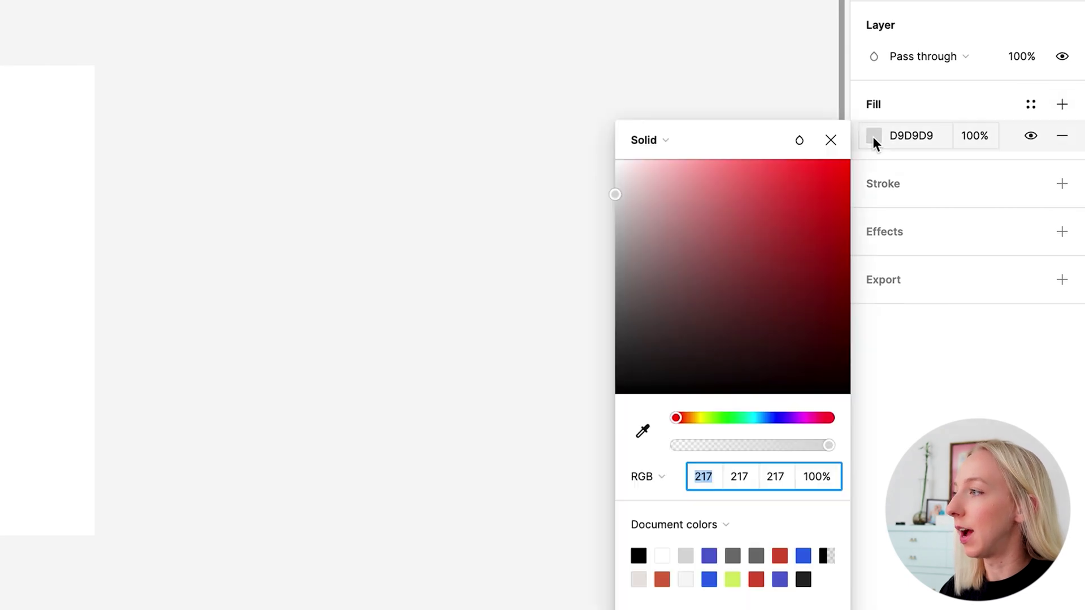
click(713, 555)
click(154, 404)
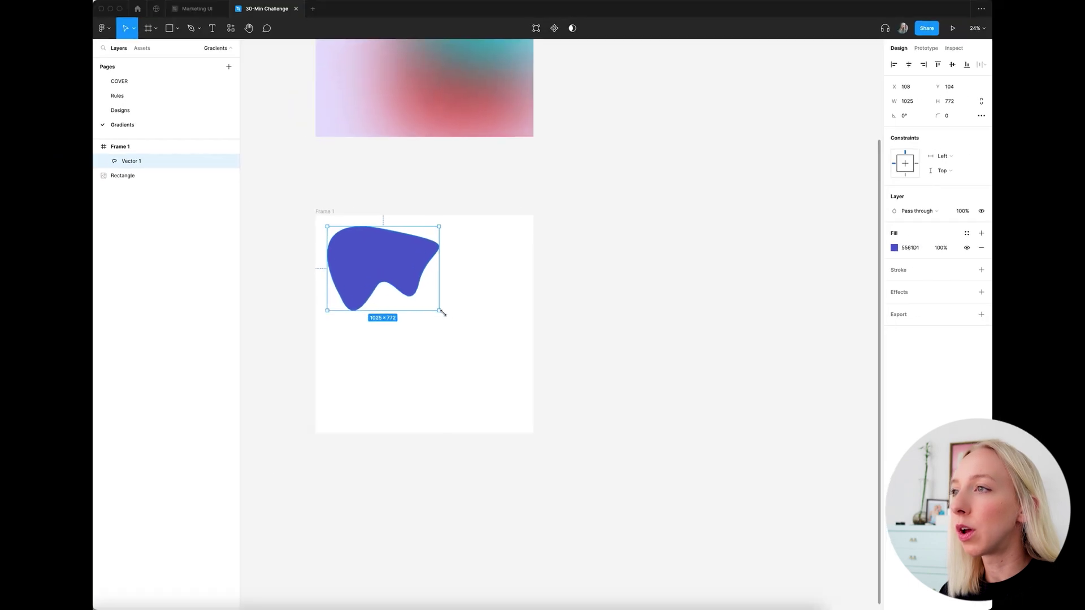
drag(421, 265, 478, 245)
Reshape the copied blob into a long wave, recolour it orange-red #D46641, and move it up-right
double_click(476, 349)
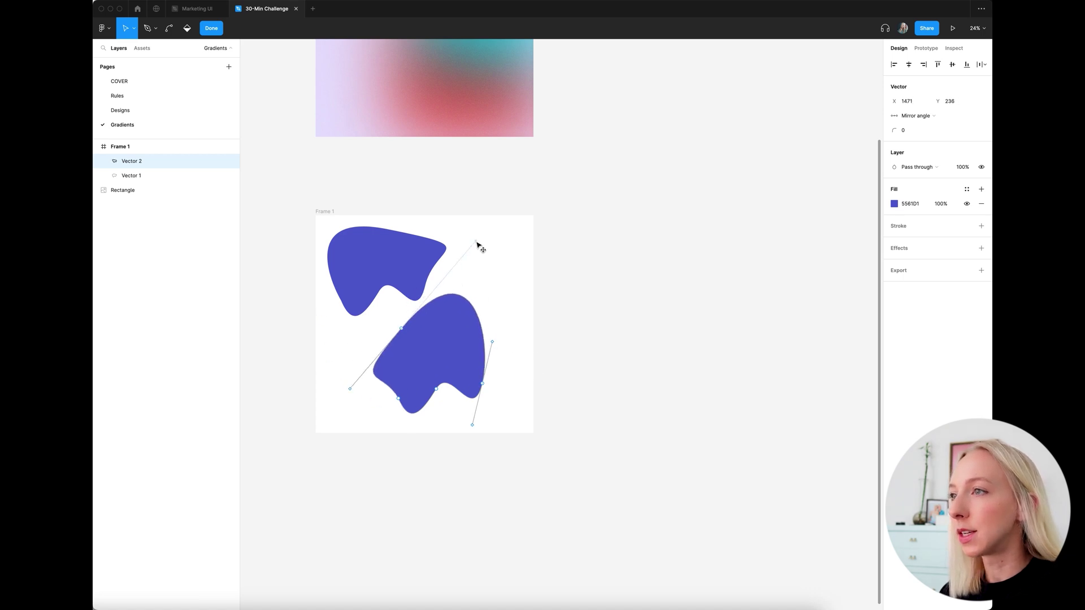
drag(403, 332, 419, 354)
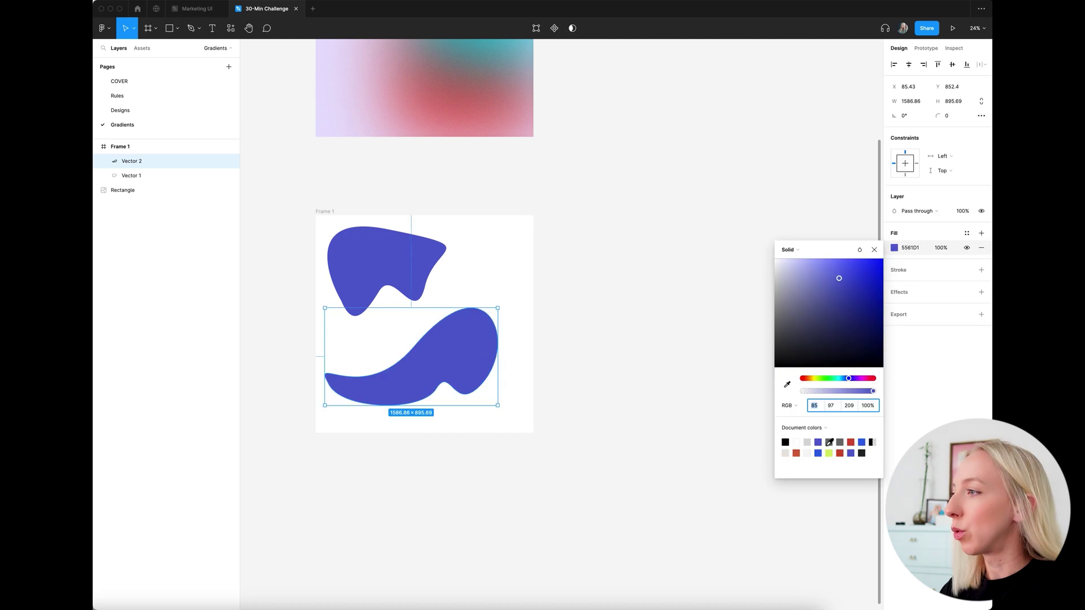
click(796, 444)
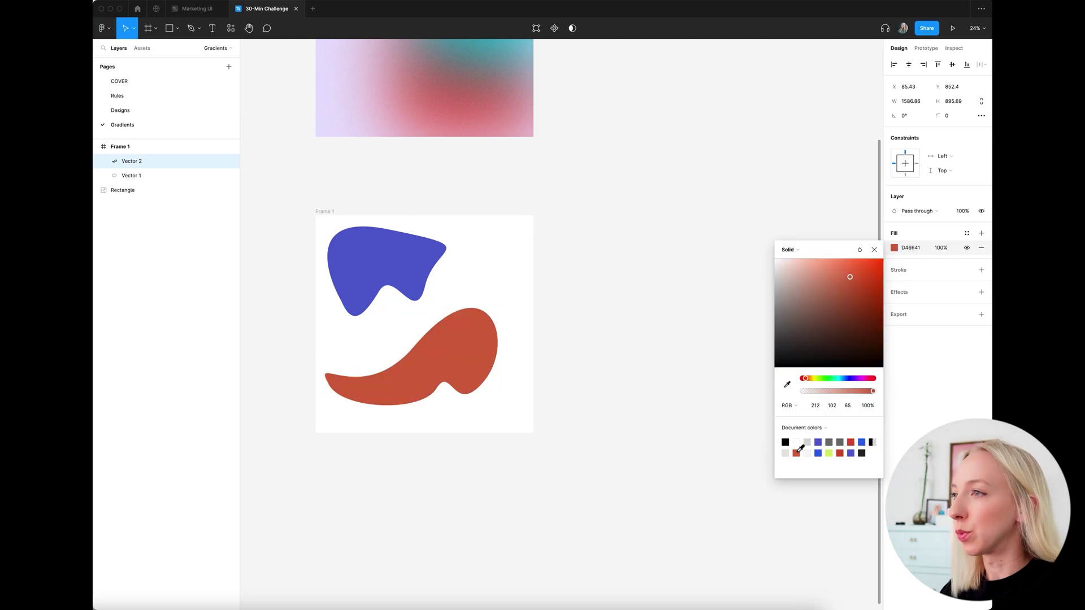
click(547, 424)
drag(465, 370, 477, 351)
Copy the blue blob to the frame's bottom, reshape it, and make it yellow-green #D3EB66
drag(395, 238, 460, 368)
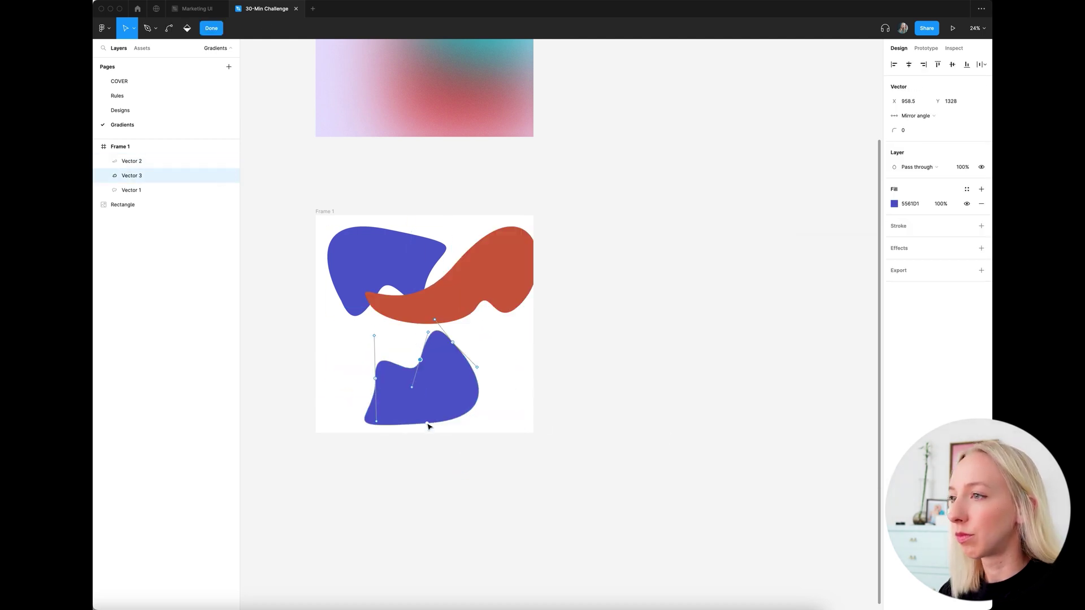
drag(429, 426, 478, 470)
key(Escape)
click(894, 247)
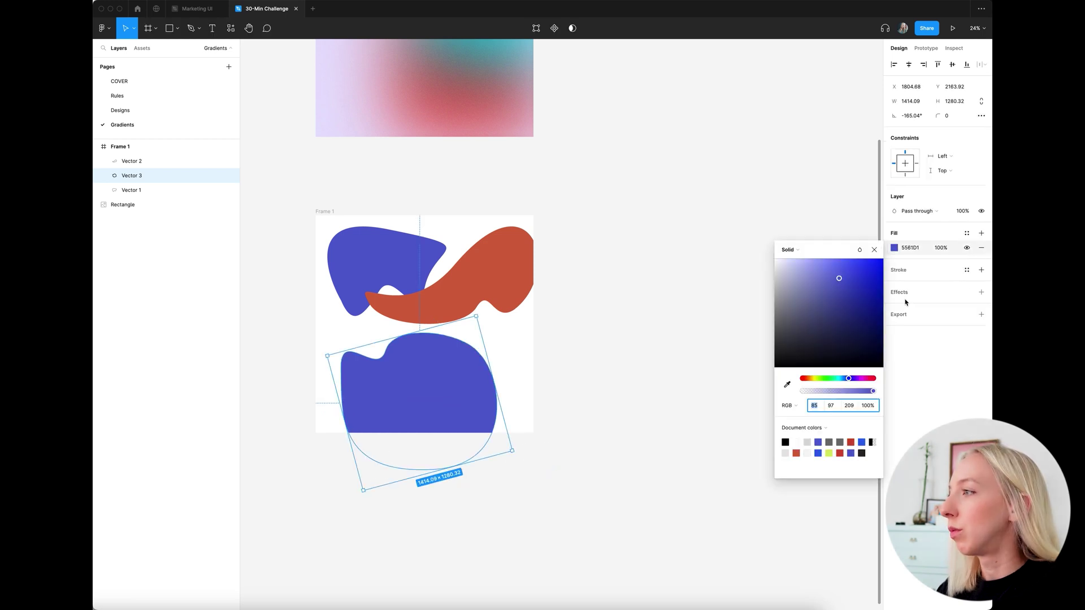
click(829, 453)
click(548, 428)
drag(463, 402, 445, 390)
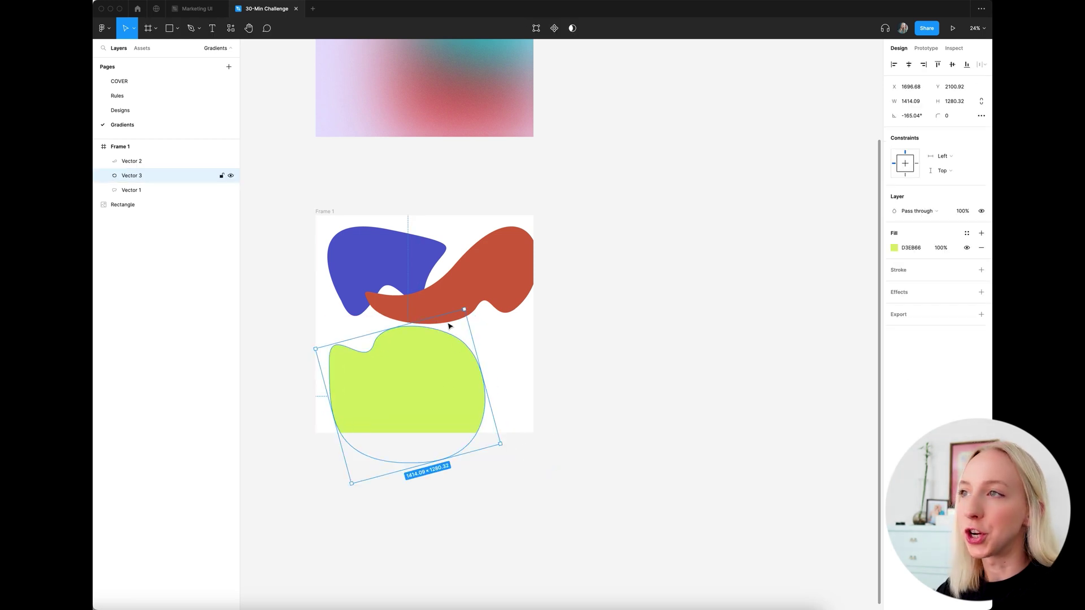
drag(510, 278, 519, 328)
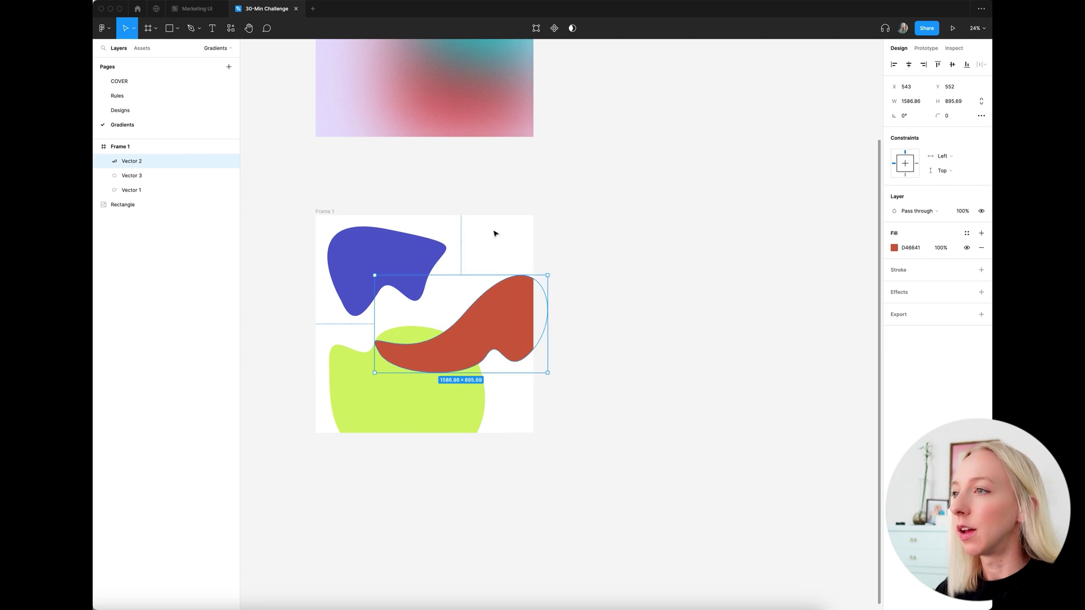
Duplicate the green blob upward, rotate it, and recolour it pale lilac #E3C8FD
click(410, 421)
alt+drag(409, 421, 460, 238)
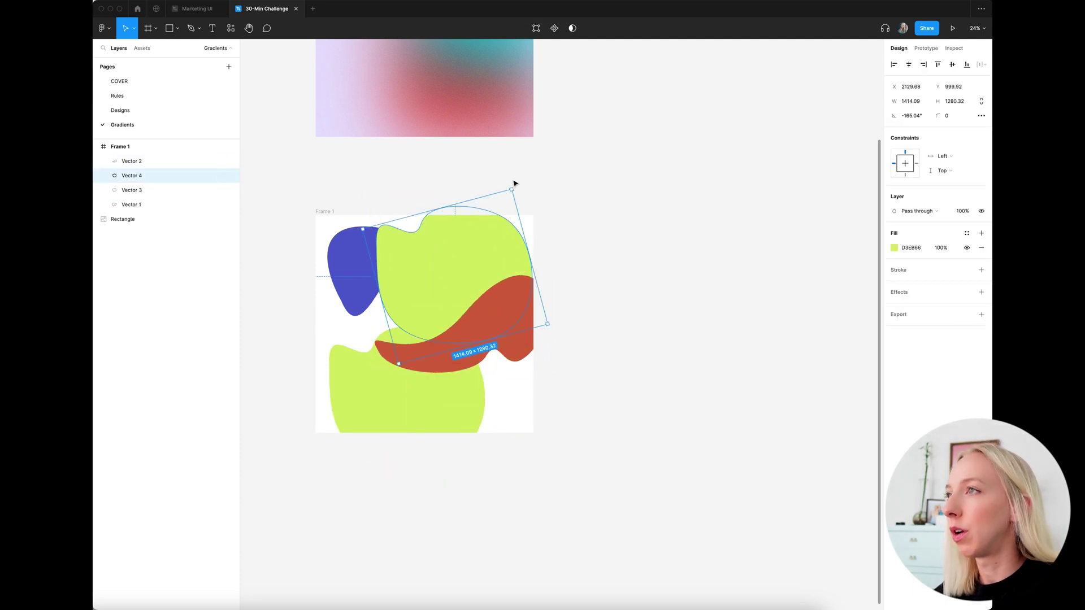
mouse_move(515, 185)
mouse_down()
mouse_move(537, 211)
mouse_move(519, 189)
mouse_up()
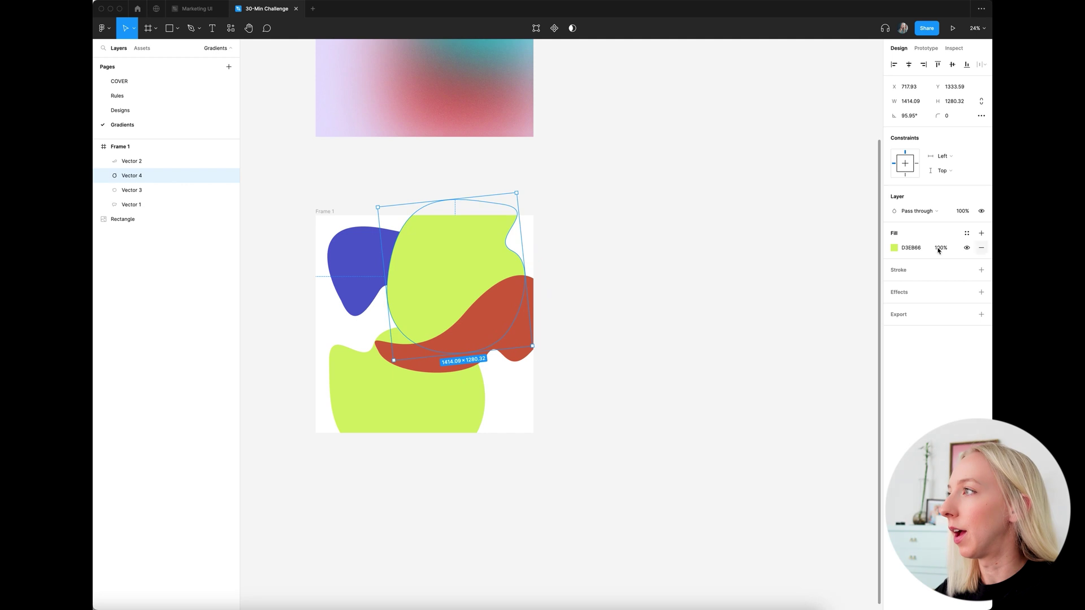
click(896, 250)
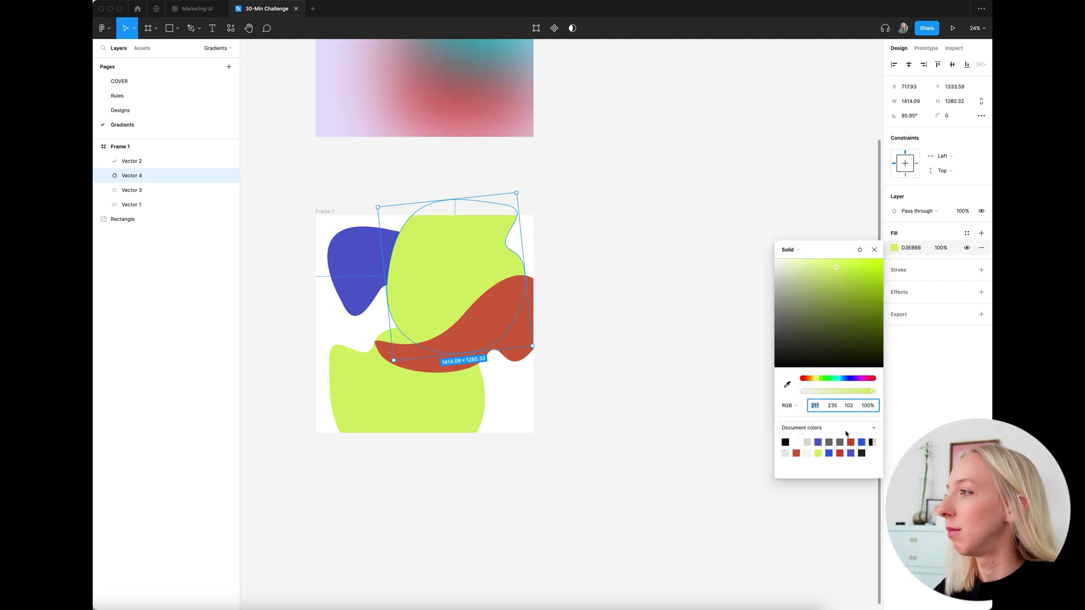
drag(817, 381, 857, 383)
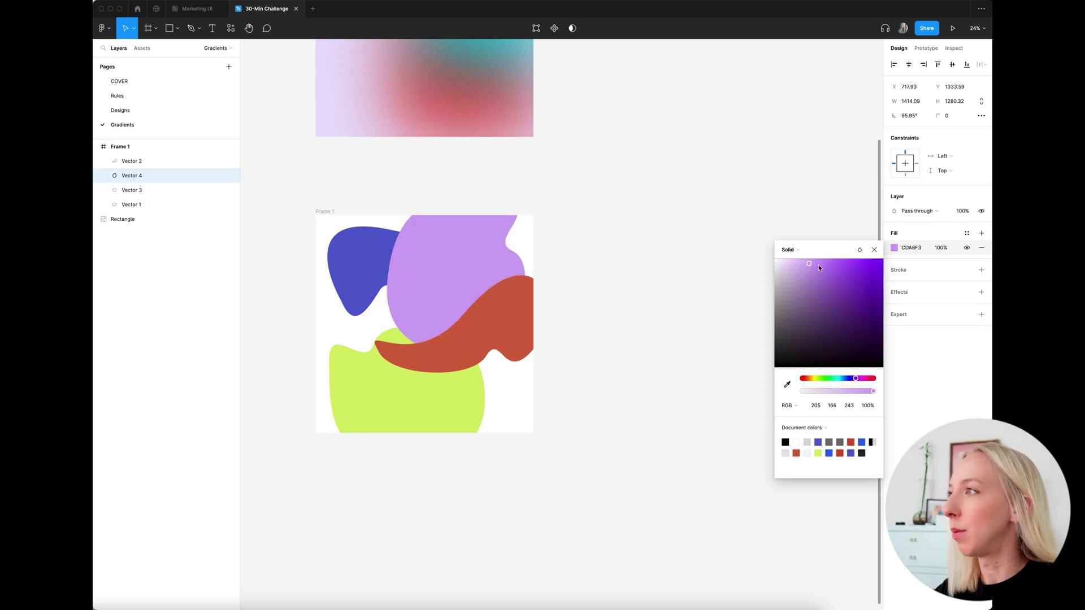
drag(818, 264, 798, 262)
click(680, 272)
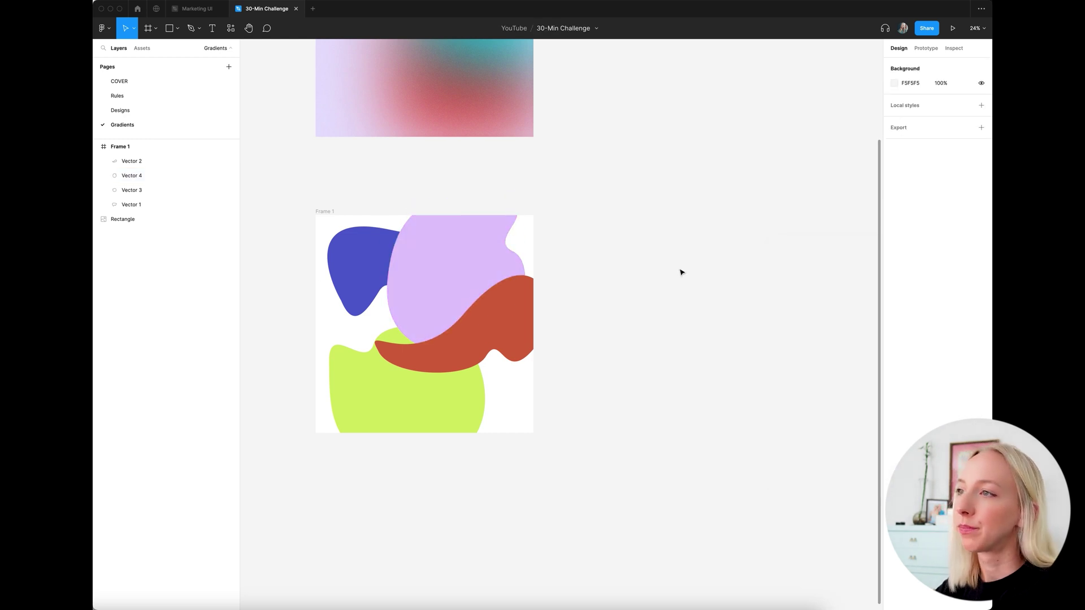
Deepen the red blob to #D24E31 and move it down and right
click(476, 312)
click(893, 250)
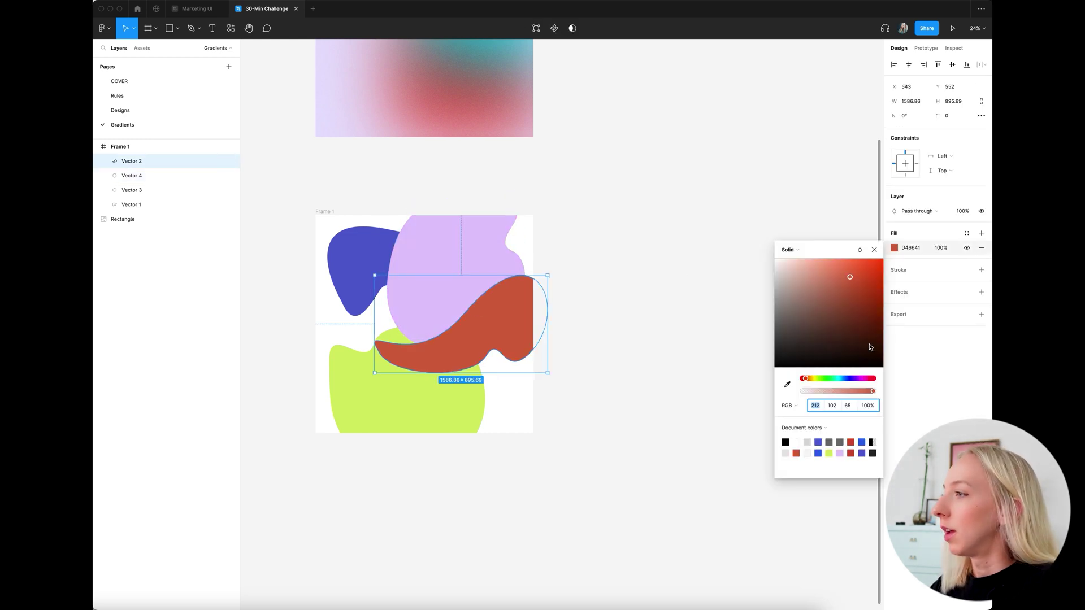
click(853, 452)
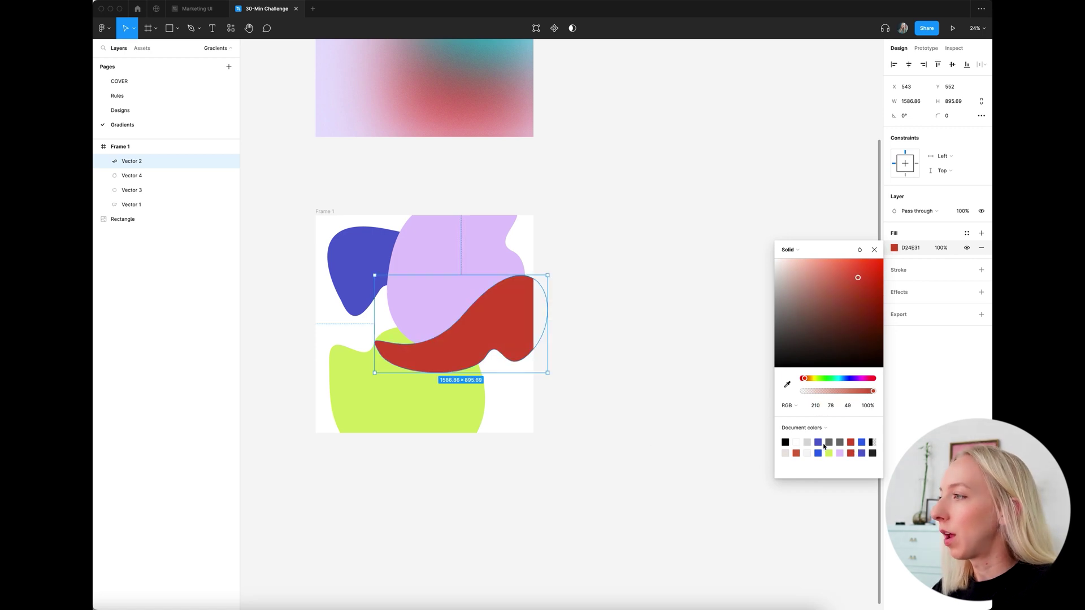
click(655, 443)
drag(508, 336, 521, 370)
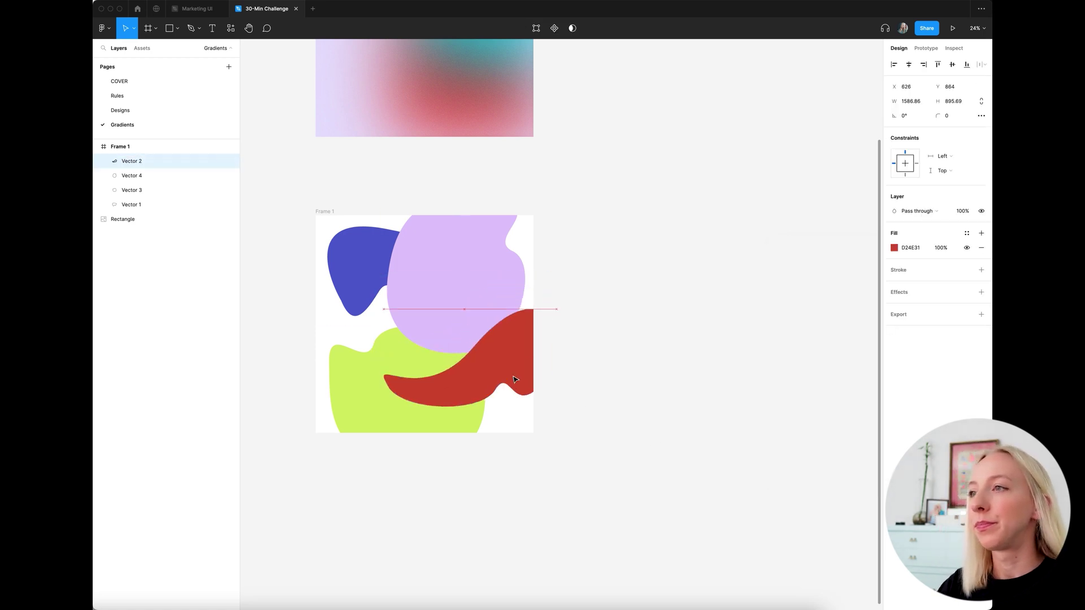
click(603, 238)
Bring the blue blob to the front and rearrange the blobs, rotating the red one slightly
drag(131, 205, 131, 158)
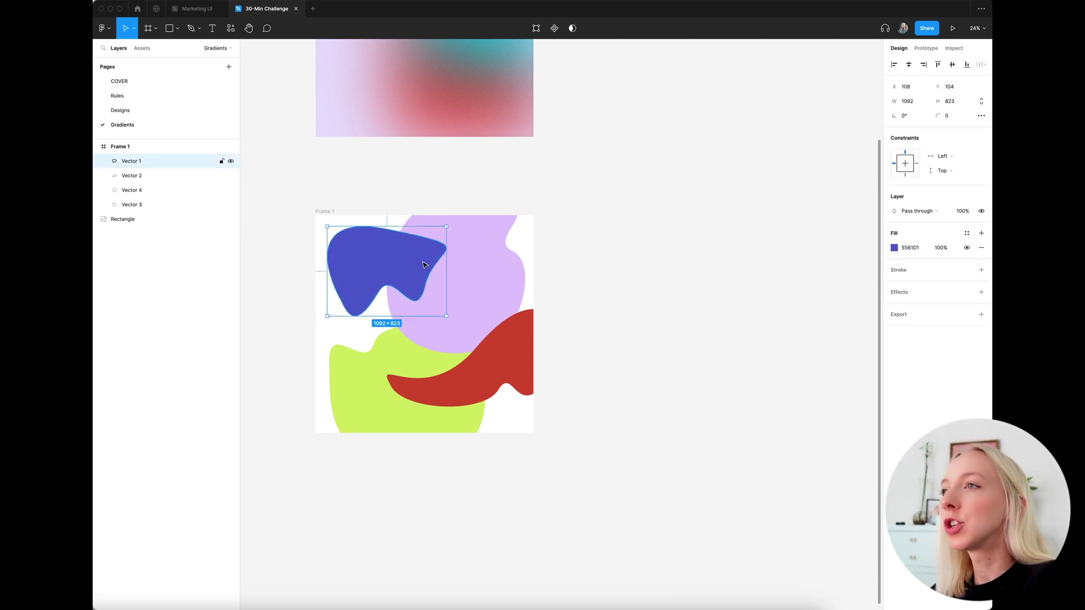
drag(421, 263, 412, 257)
click(489, 274)
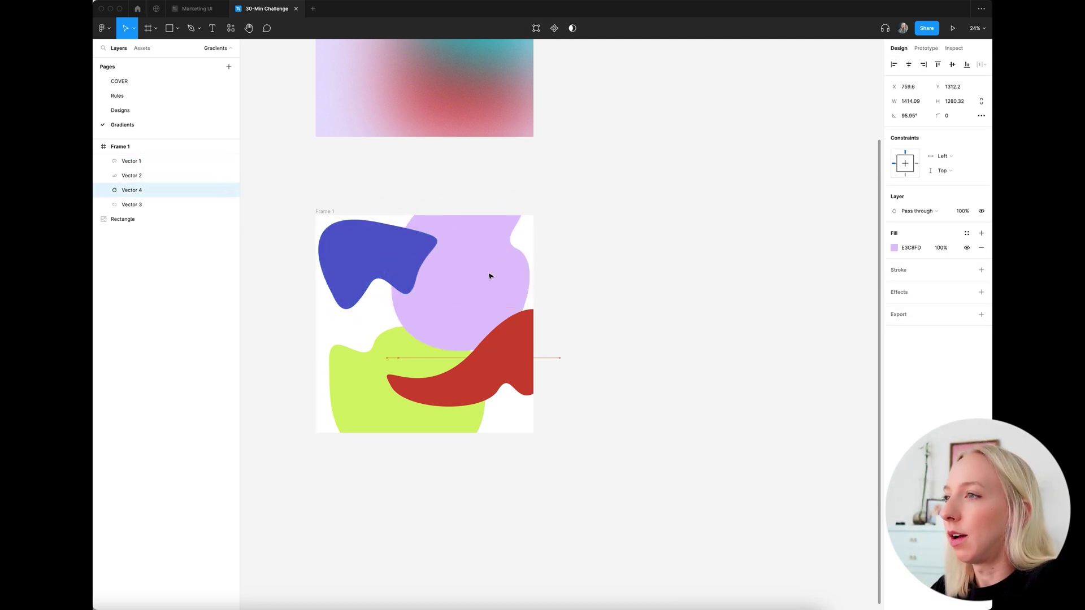
drag(385, 359, 375, 346)
click(516, 363)
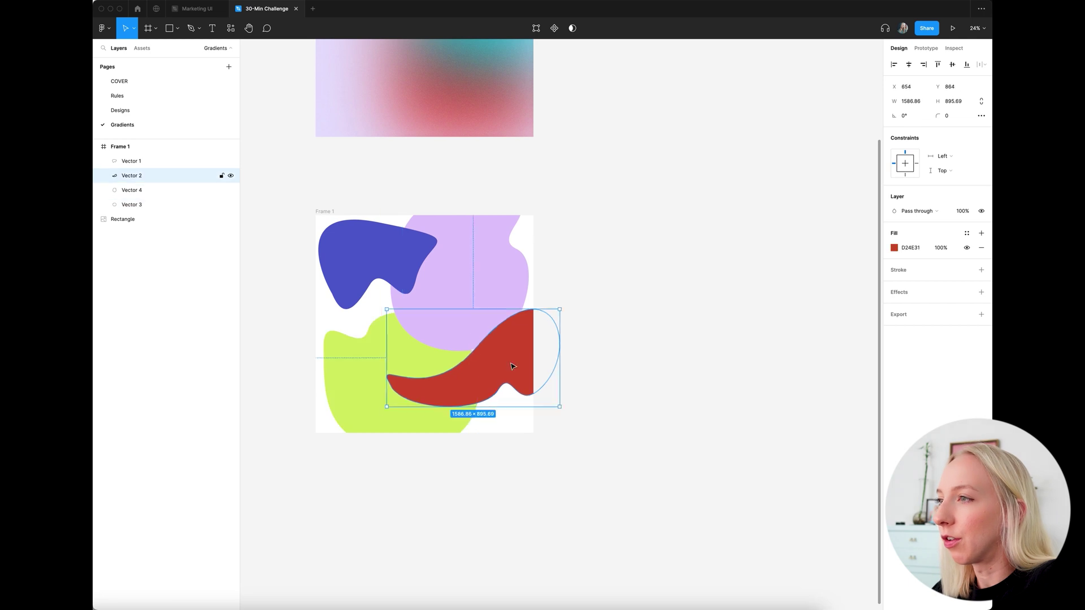
drag(515, 364, 480, 381)
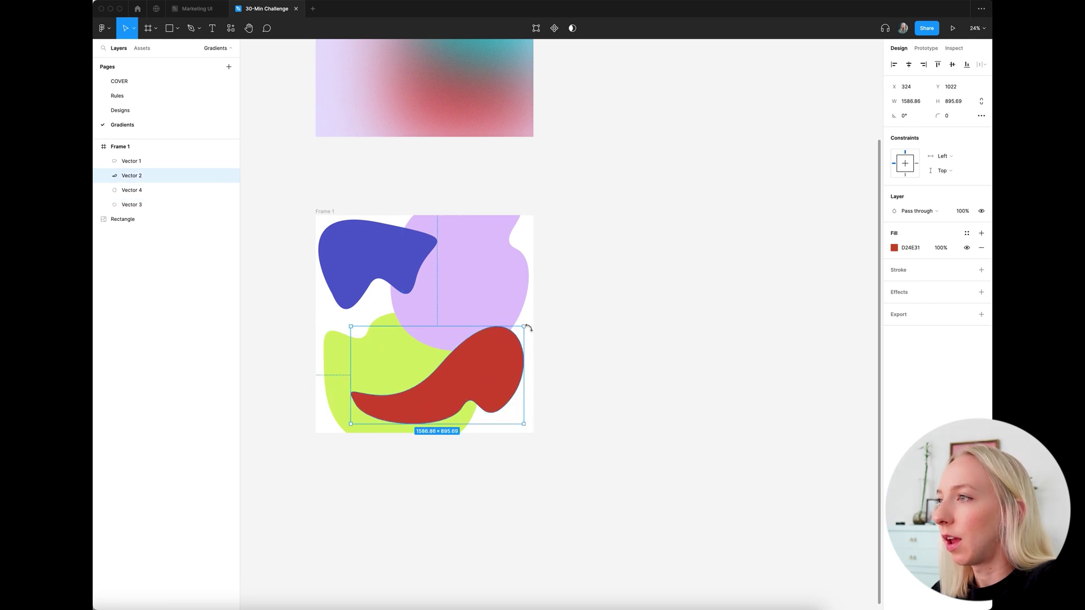
drag(537, 326, 544, 363)
drag(503, 386, 507, 389)
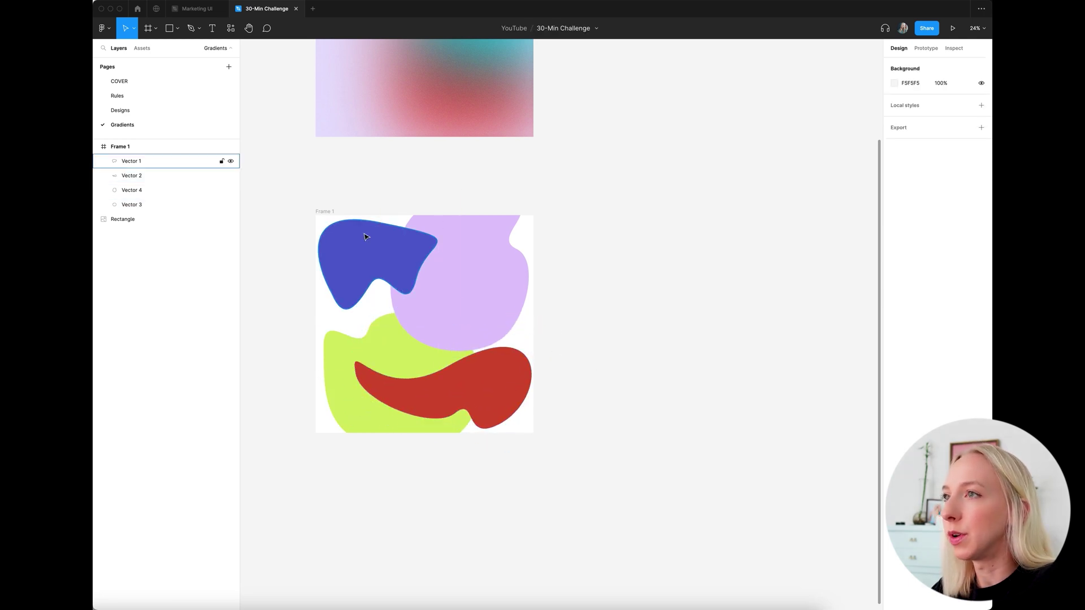
click(364, 235)
Select all four blobs and give them a Layer blur effect
shift+click(474, 271)
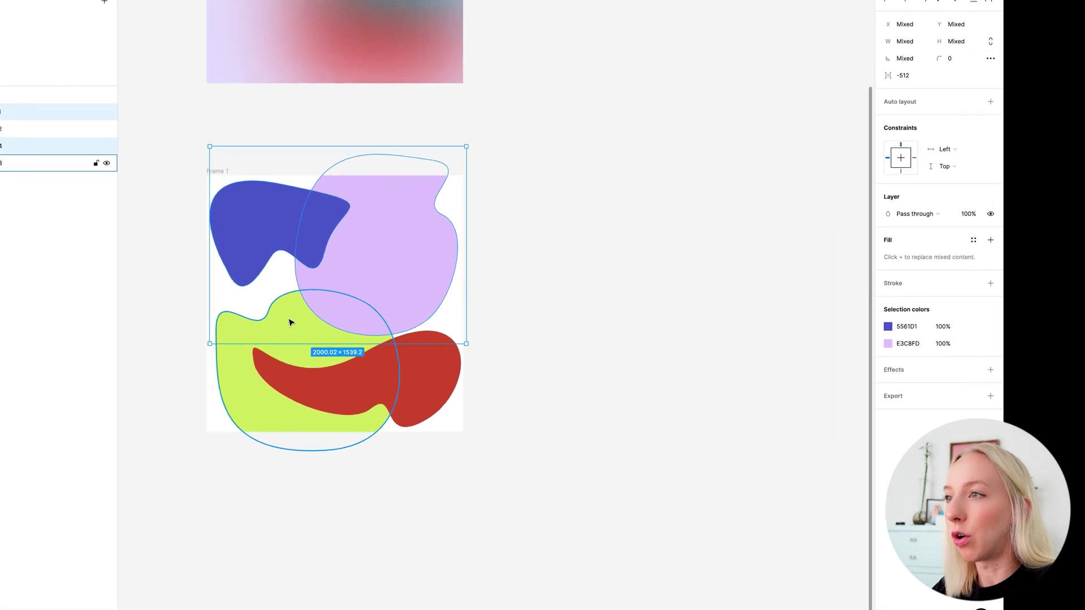
shift+click(289, 322)
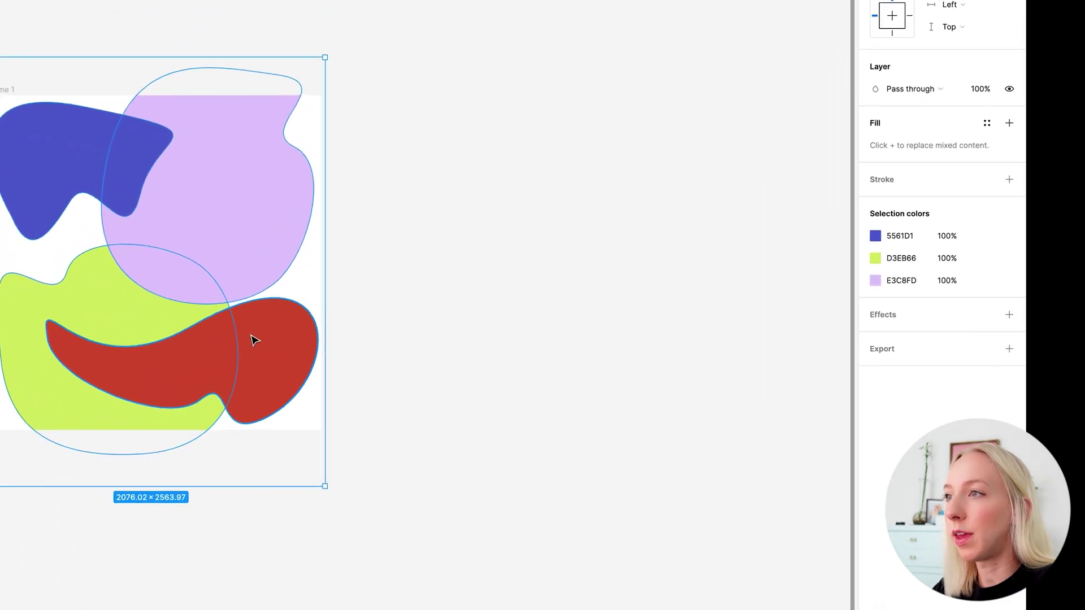
shift+click(414, 350)
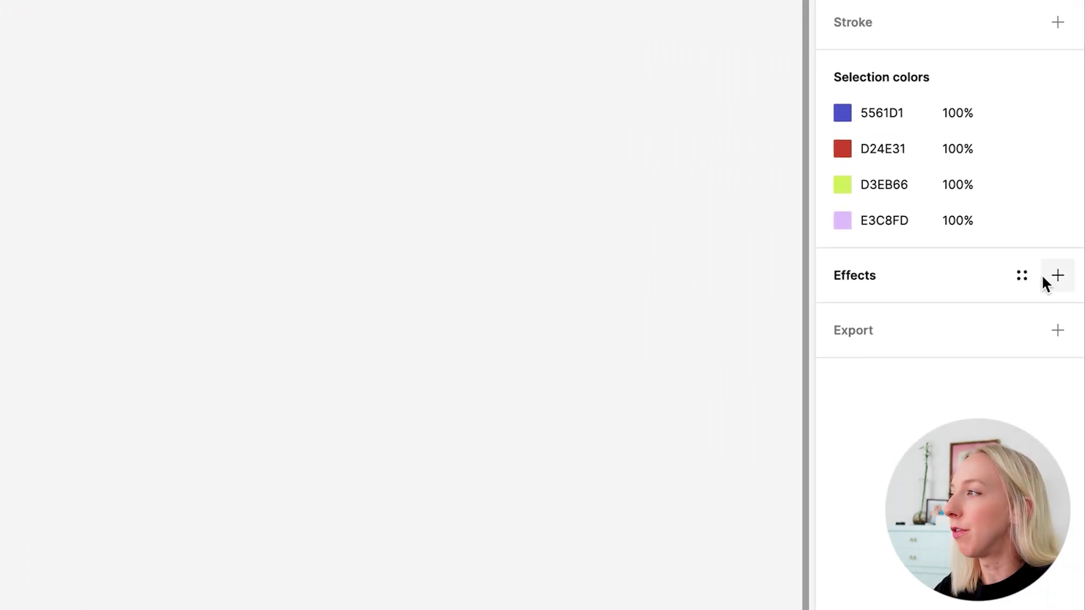
click(1053, 281)
click(965, 312)
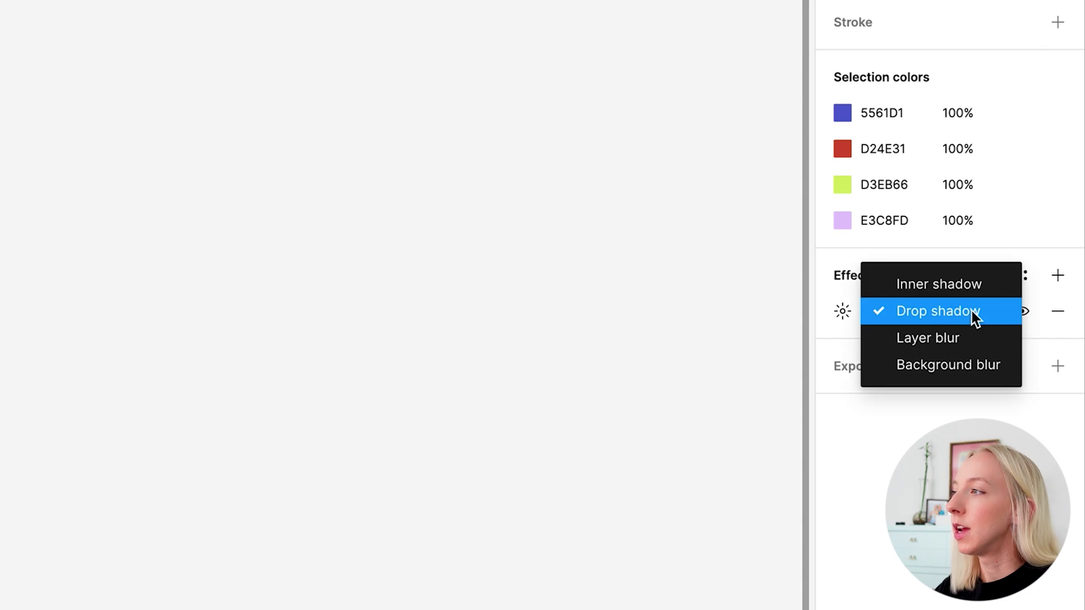
click(967, 341)
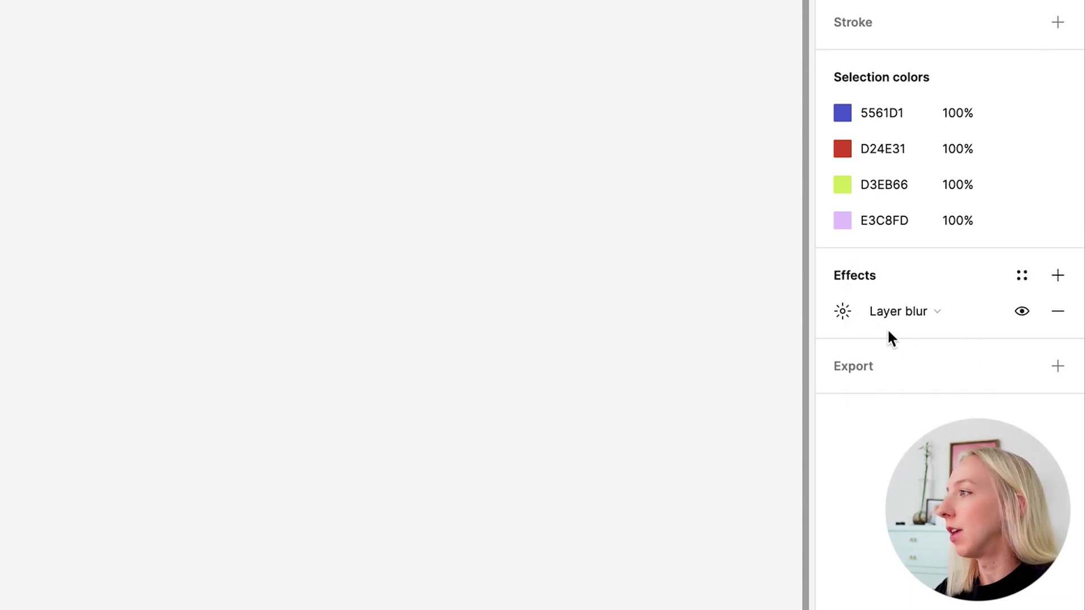
Set the blur amount to 450 after trying 400 and 500
click(842, 311)
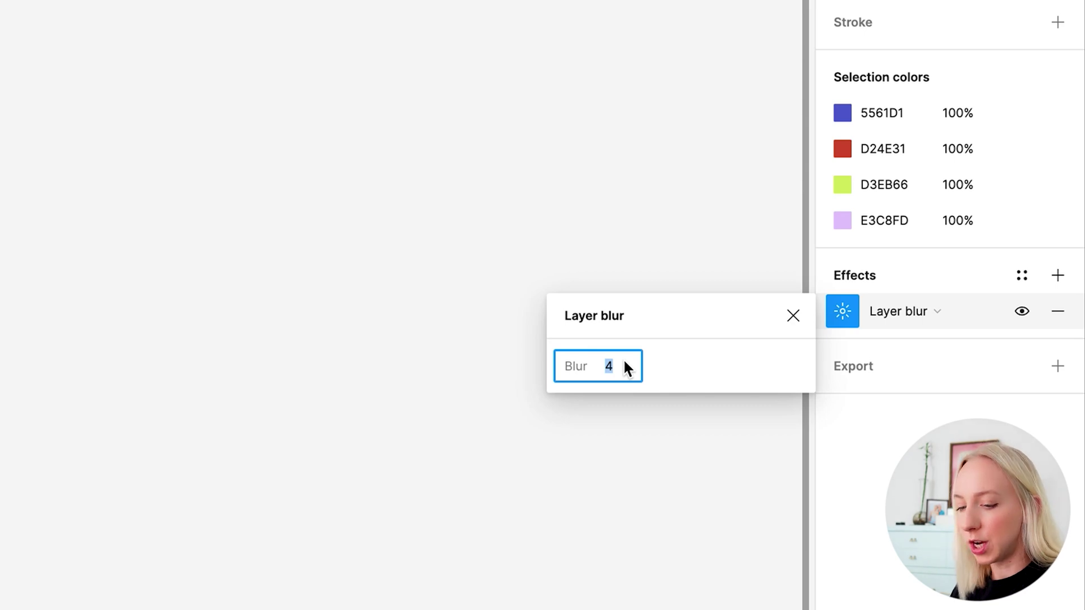
text(400)
key(Return)
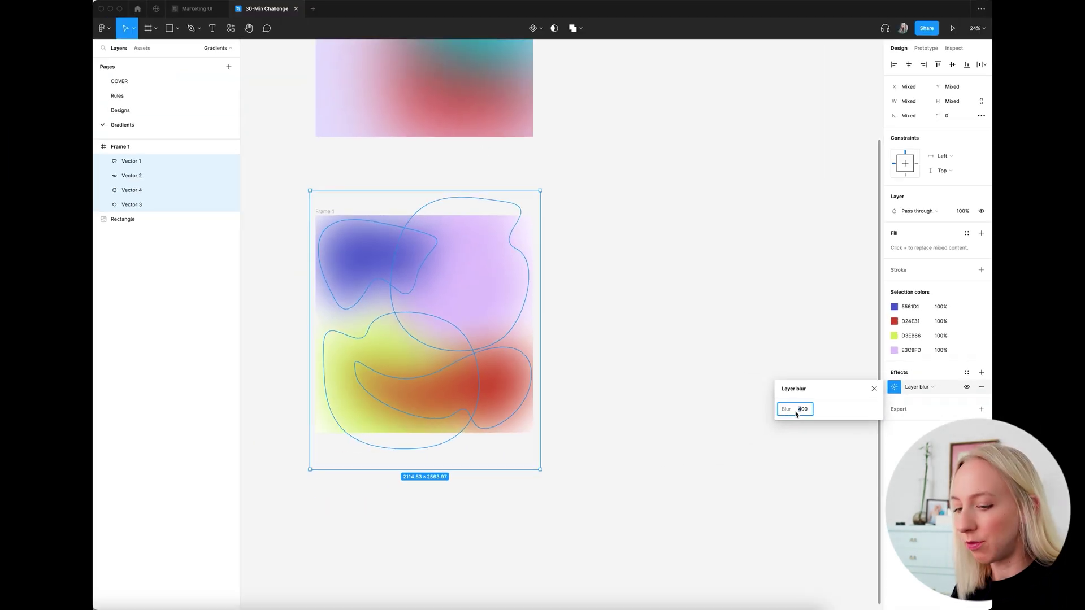
text(5)
key(Return)
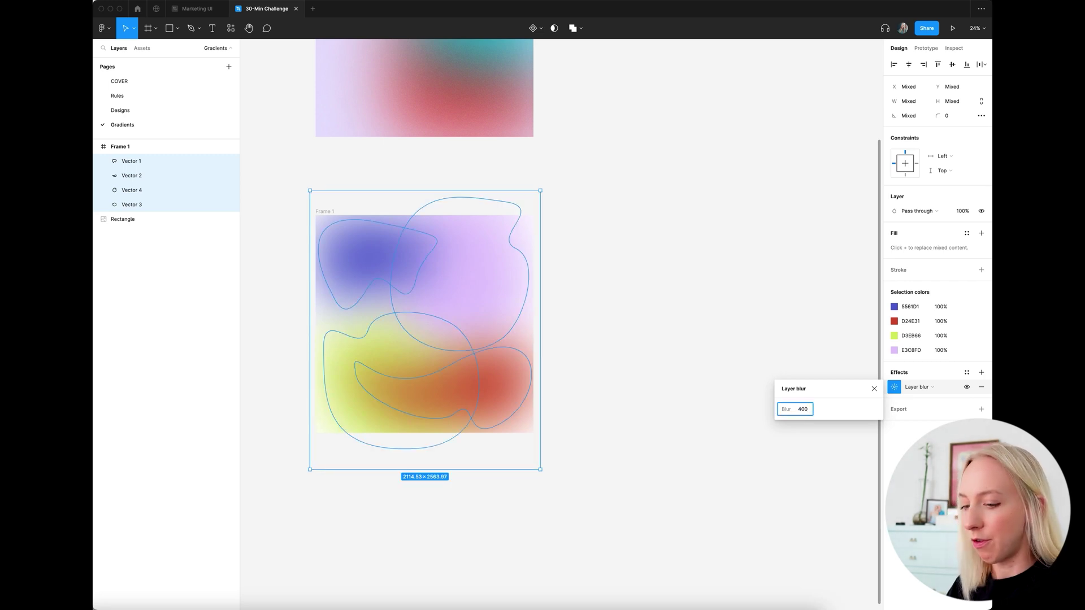
text(5)
key(Return)
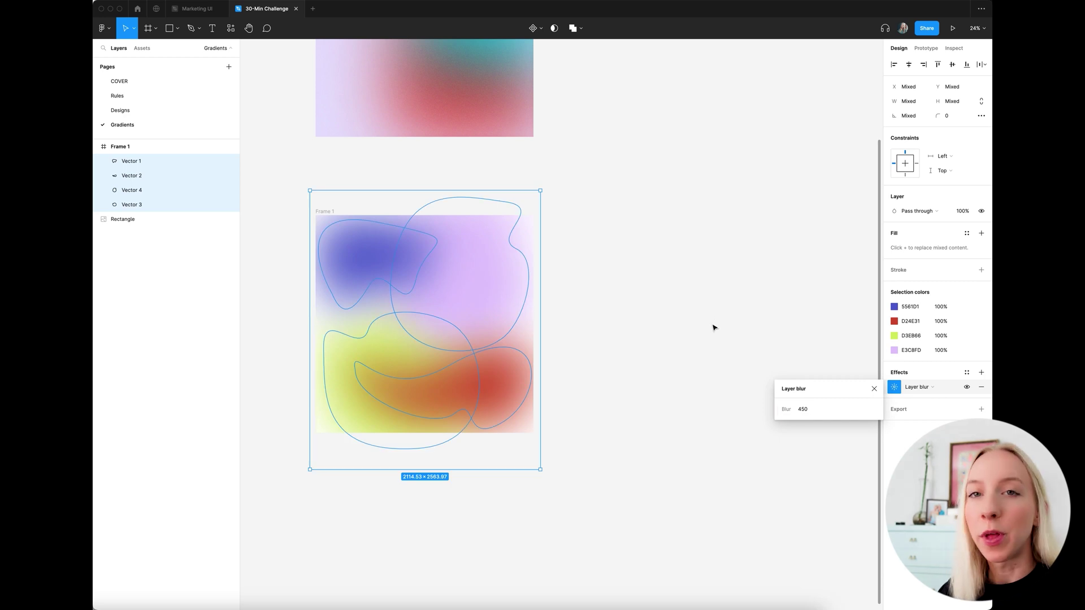
click(709, 319)
click(378, 331)
Nudge the red blob up and left and check each blurred blob
click(131, 175)
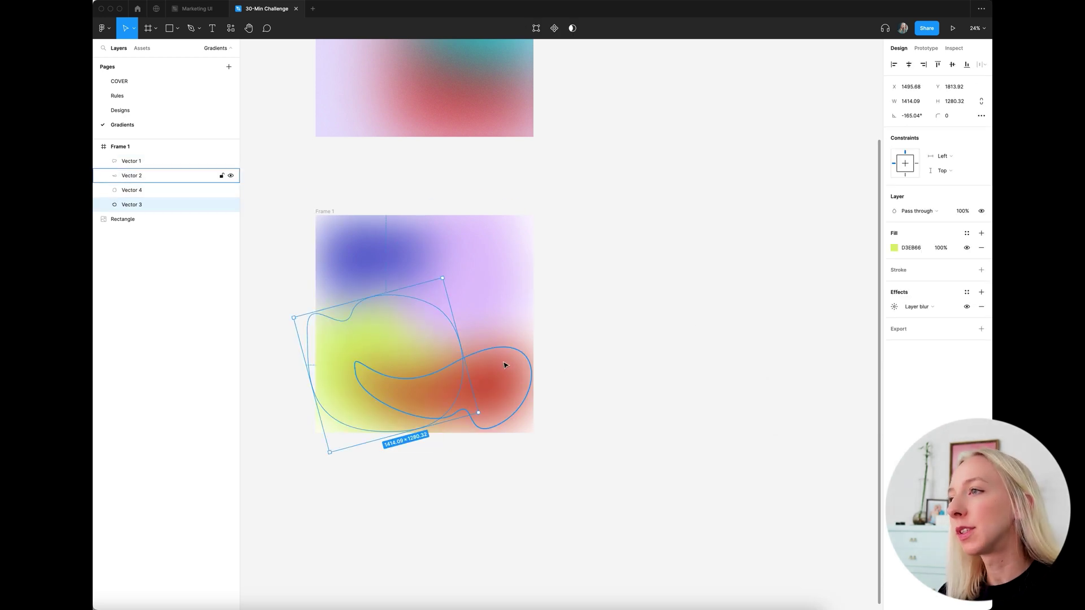
mouse_move(526, 371)
mouse_down()
mouse_move(501, 334)
mouse_move(508, 406)
mouse_move(478, 436)
mouse_move(506, 382)
mouse_move(514, 387)
mouse_up()
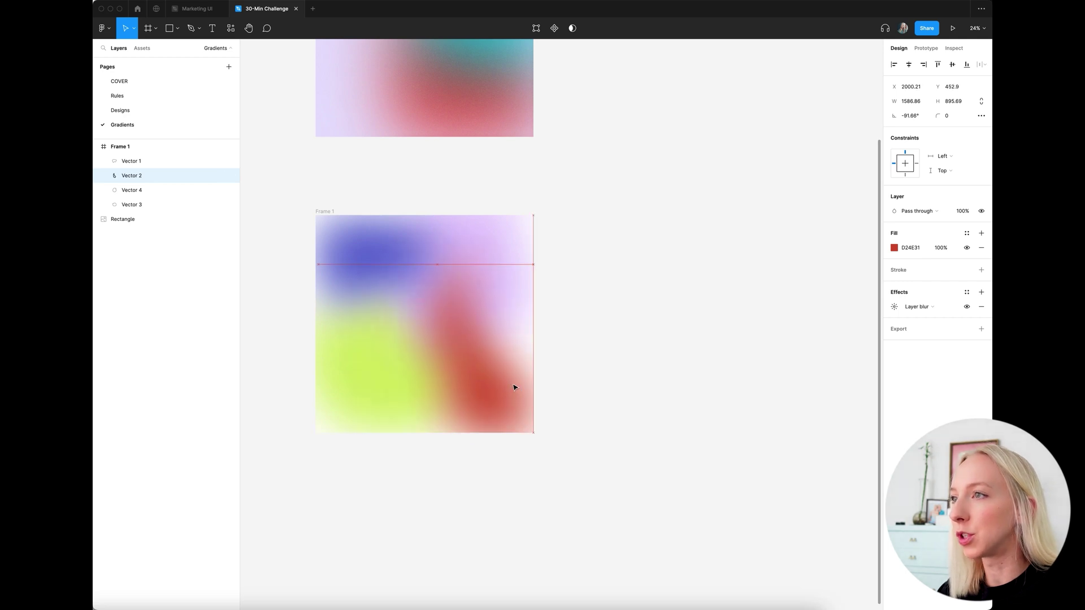
click(368, 388)
click(518, 273)
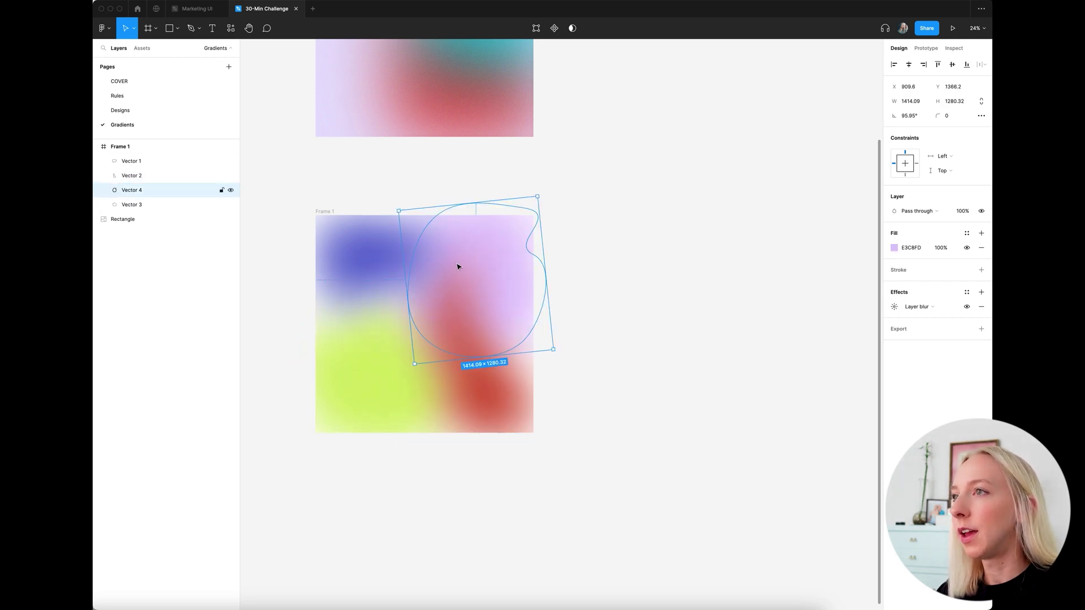
click(402, 261)
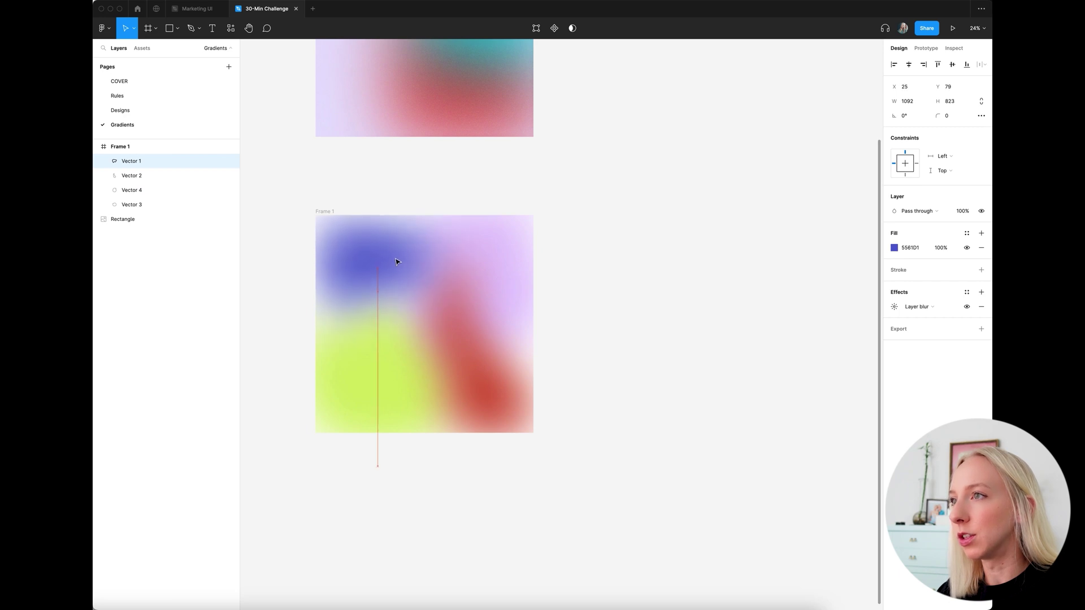
click(586, 296)
Move the upper gradient square up and drag Noise.png onto the canvas beside Frame 1
scroll(593, 381, down, 5)
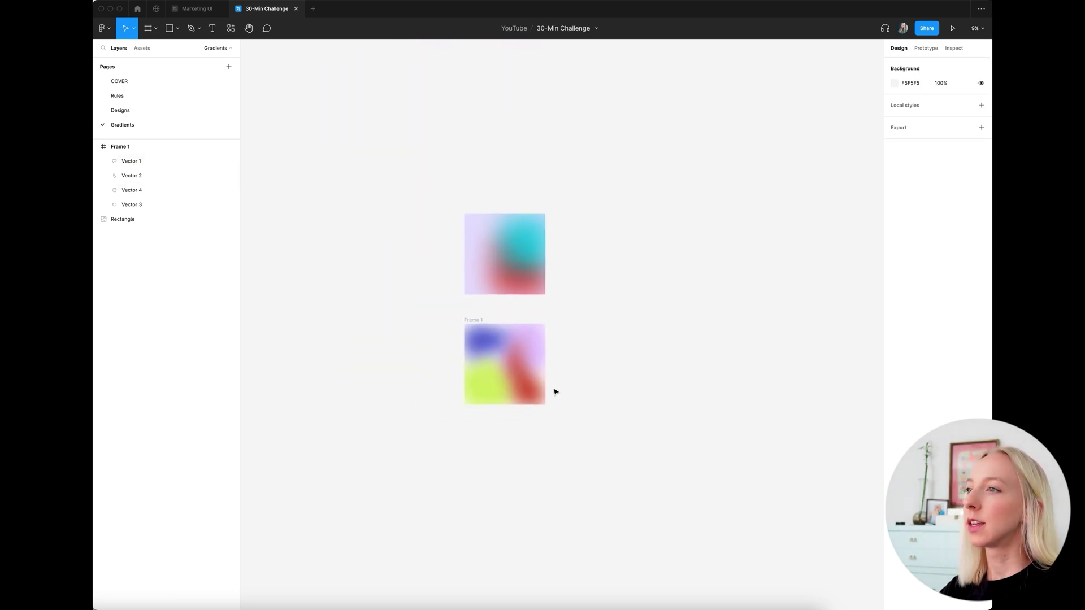
scroll(555, 390, up, 5)
scroll(598, 358, down, 5)
drag(545, 273, 544, 188)
scroll(576, 412, up, 5)
click(624, 380)
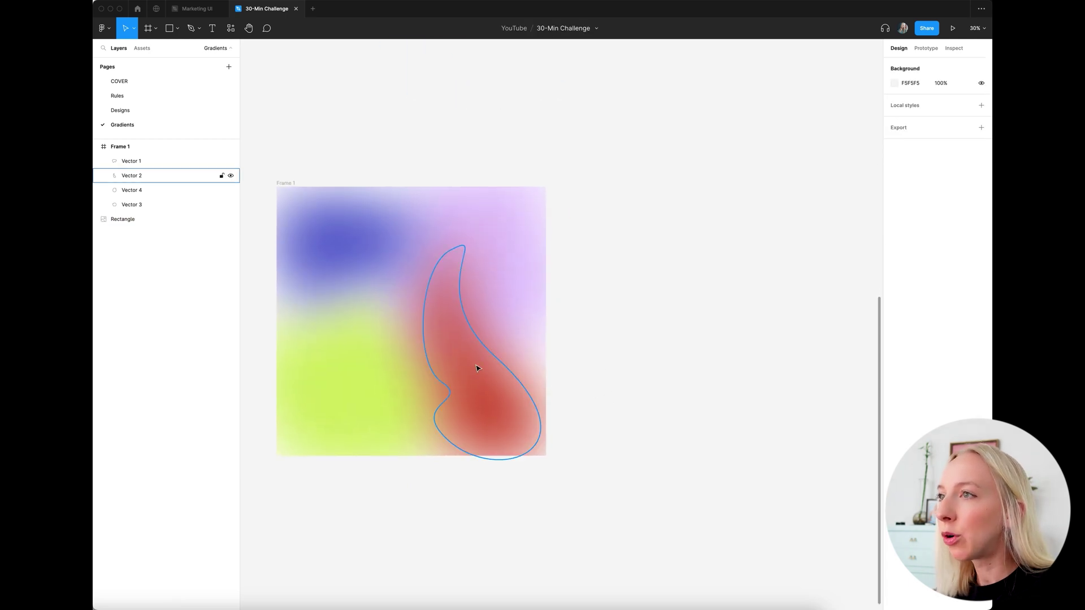
scroll(615, 368, down, 3)
scroll(616, 368, down, 2)
drag(615, 368, 637, 362)
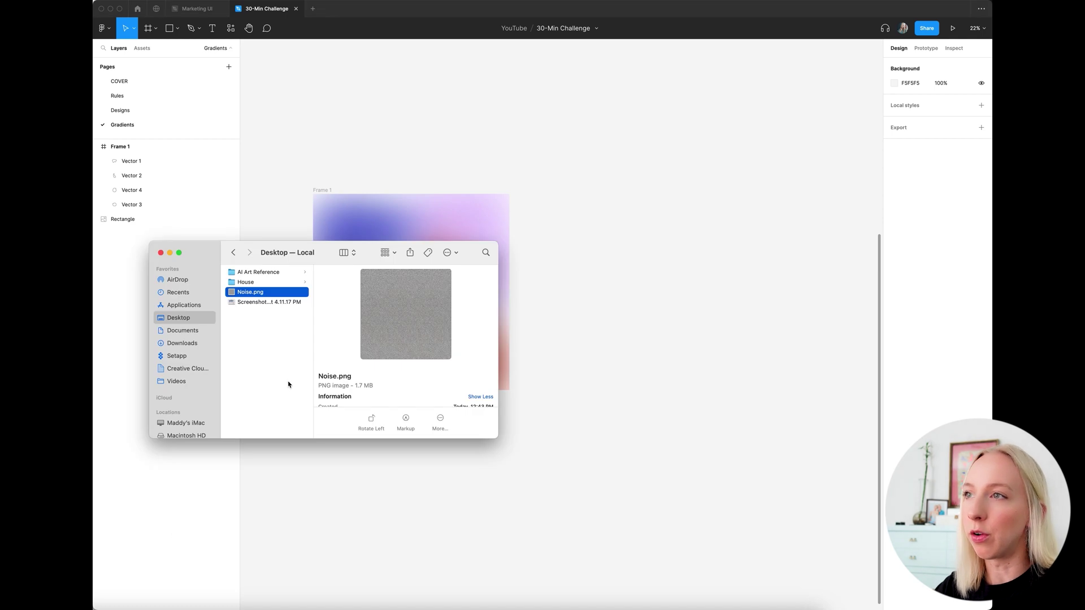
drag(258, 298, 640, 284)
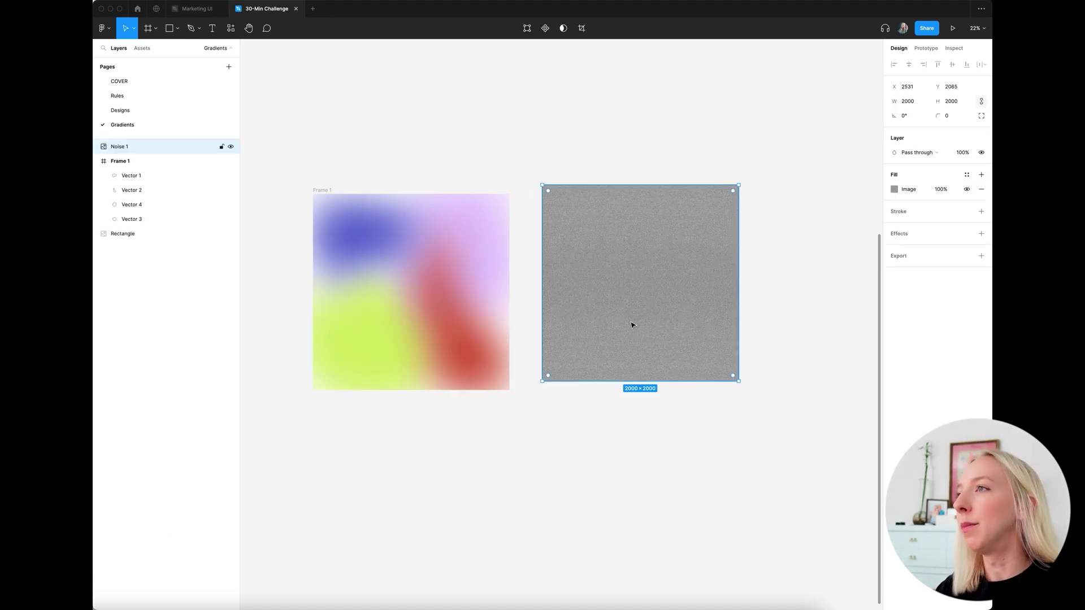
Move the Noise 1 image into Frame 1 so it covers the gradient
drag(632, 325, 612, 332)
click(802, 320)
scroll(630, 247, up, 5)
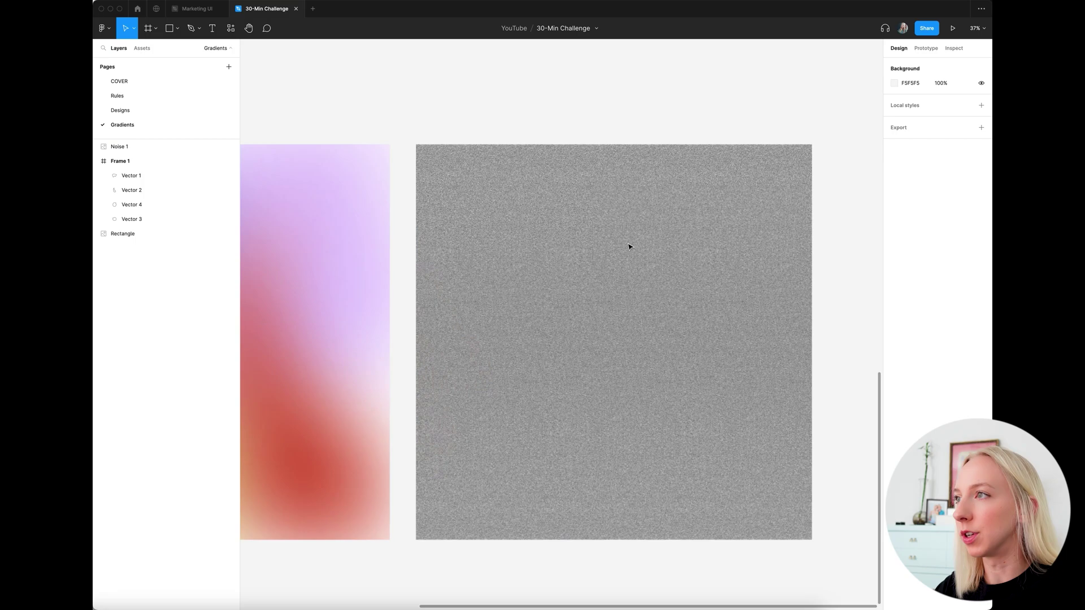
scroll(629, 247, up, 8)
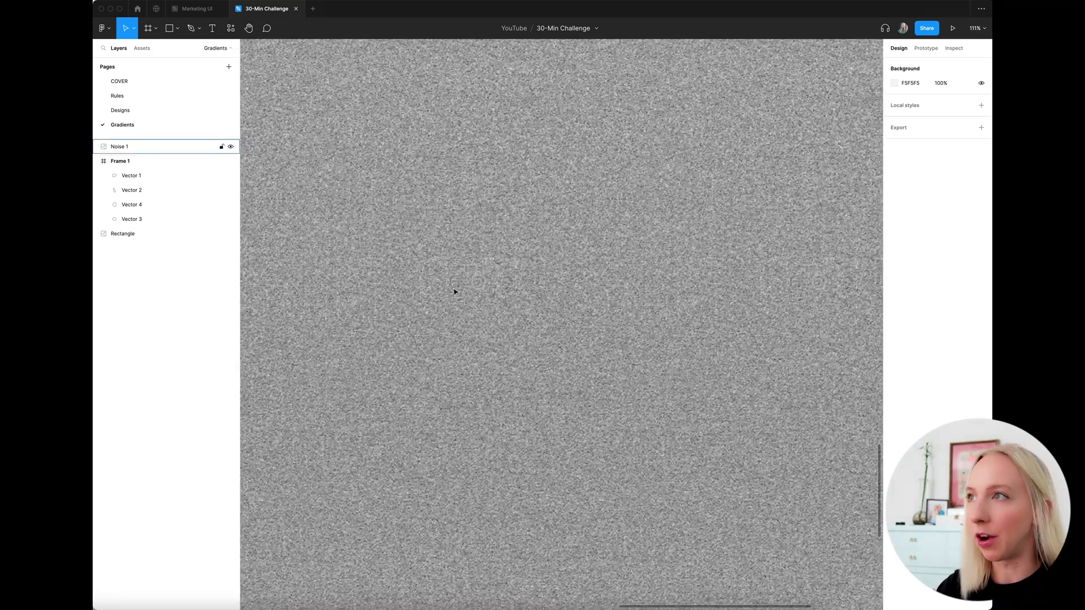
scroll(453, 292, down, 10)
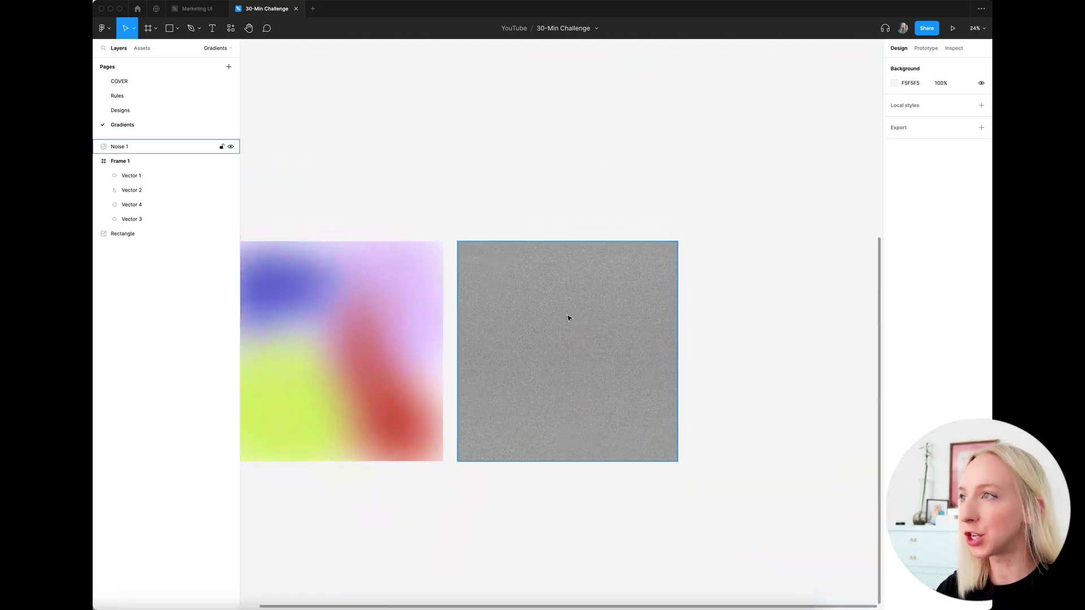
scroll(568, 318, left, 4)
drag(625, 319, 392, 322)
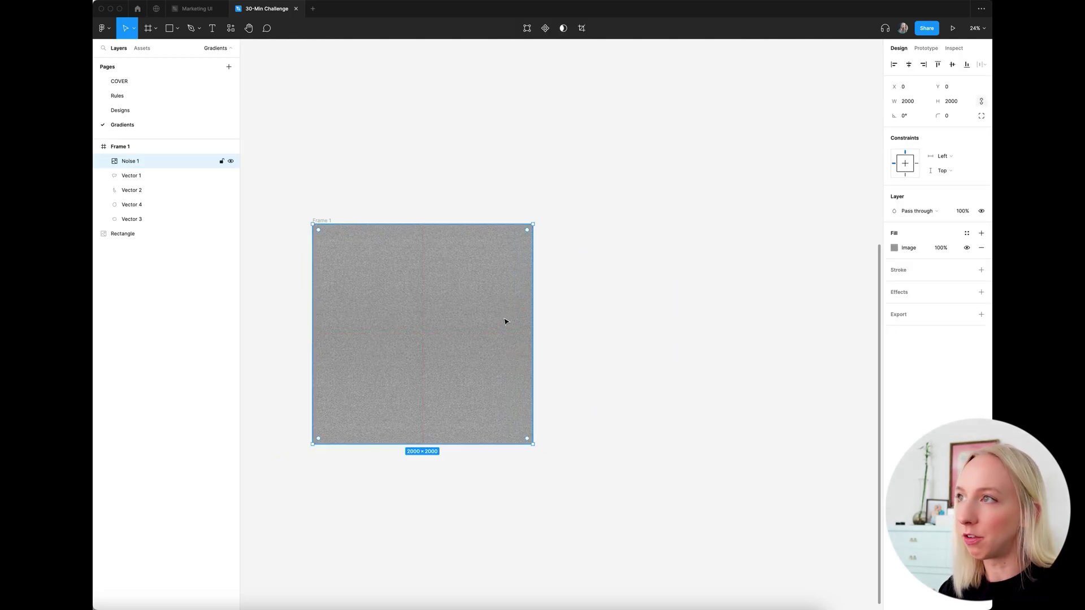
scroll(502, 316, left, 2)
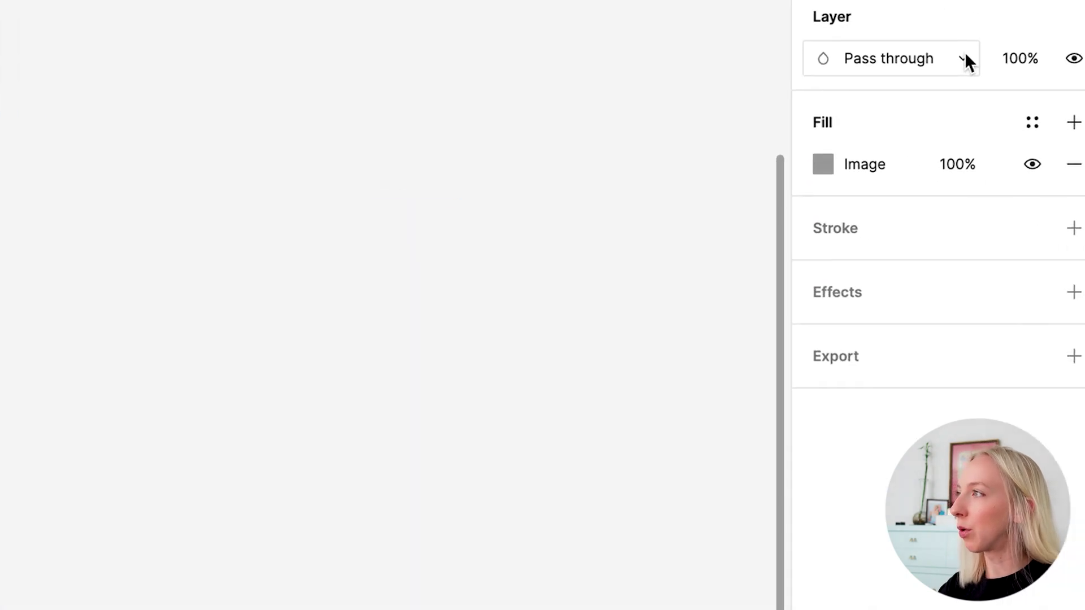
Set Noise 1's layer blend mode to Soft light
click(939, 210)
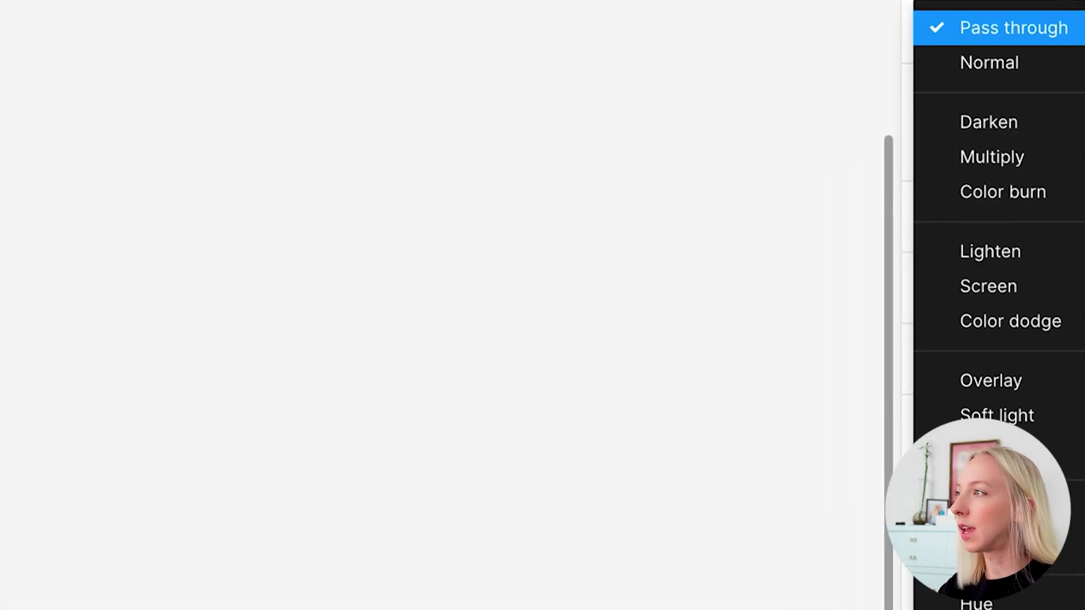
click(1011, 416)
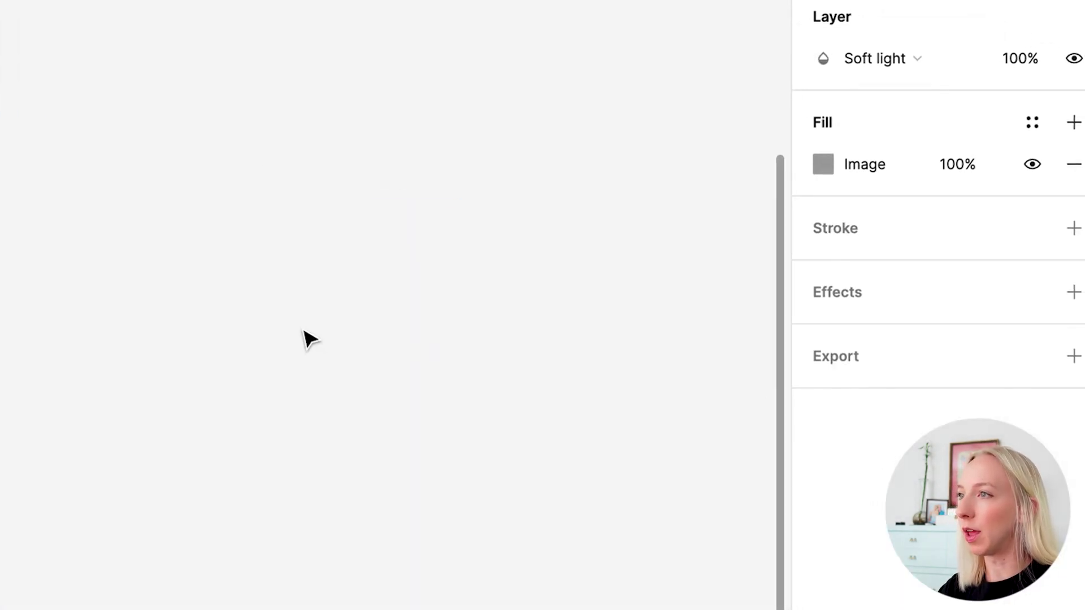
click(383, 335)
scroll(351, 384, up, 5)
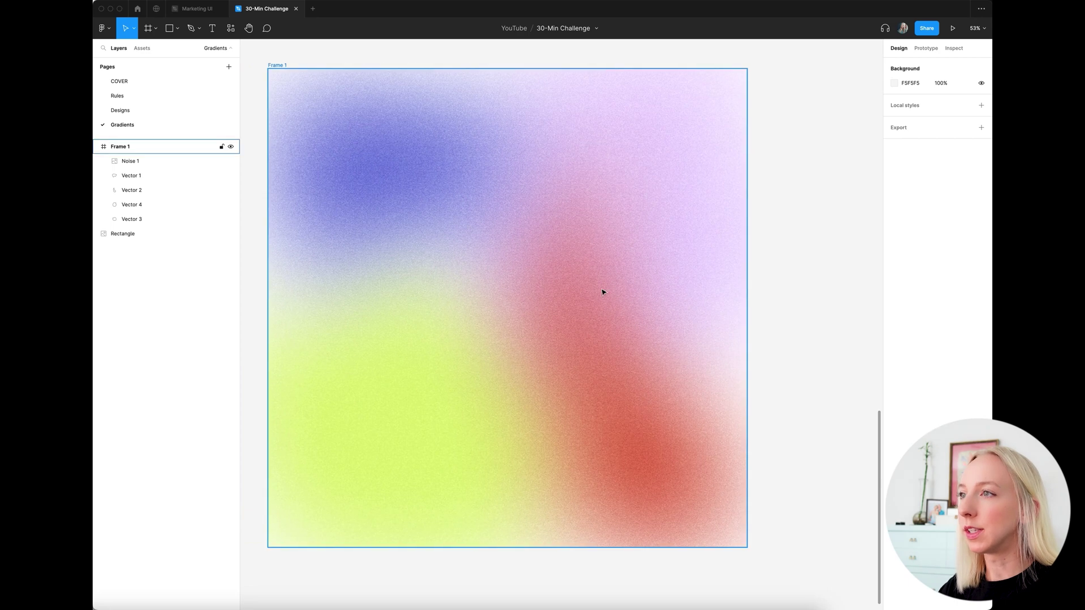
Drag Noise 1 back out of Frame 1, undoing an accidental frame move first
scroll(395, 298, down, 5)
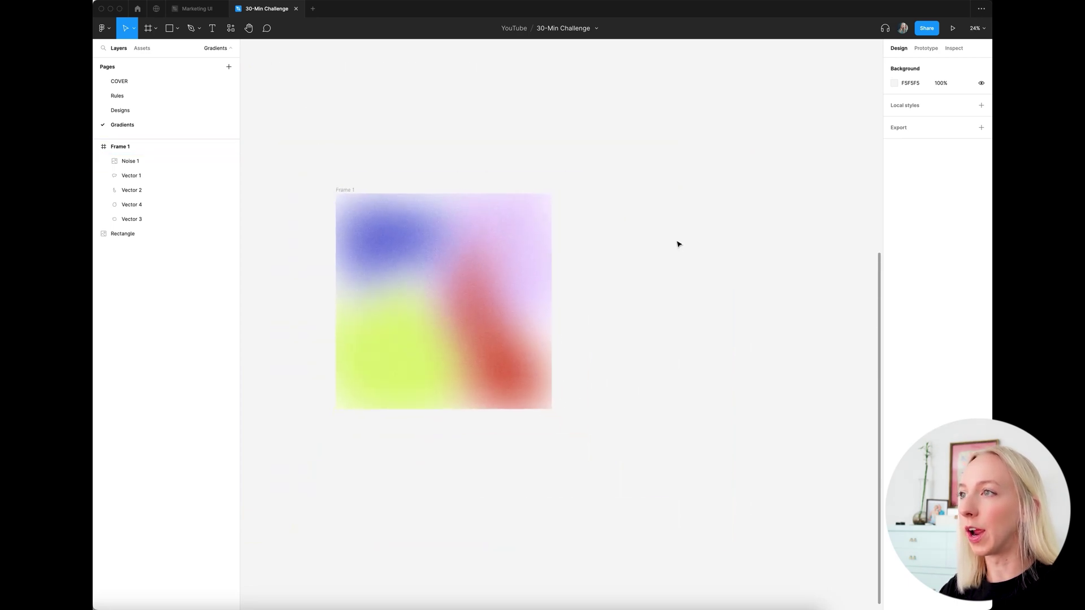
scroll(358, 242, down, 5)
scroll(486, 271, up, 2)
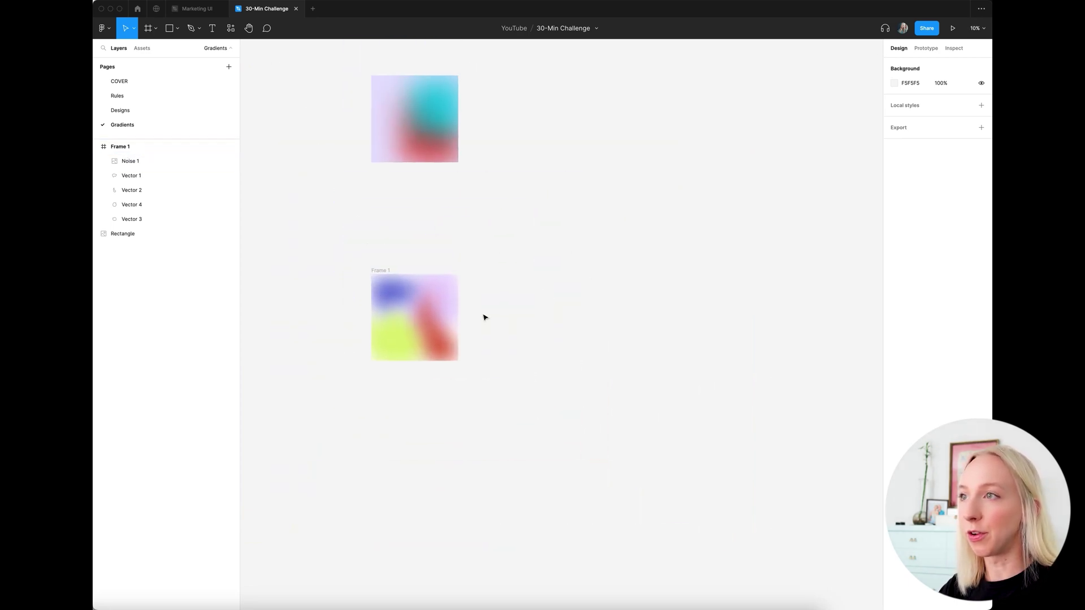
scroll(376, 376, up, 5)
scroll(547, 283, up, 2)
scroll(525, 285, right, 3)
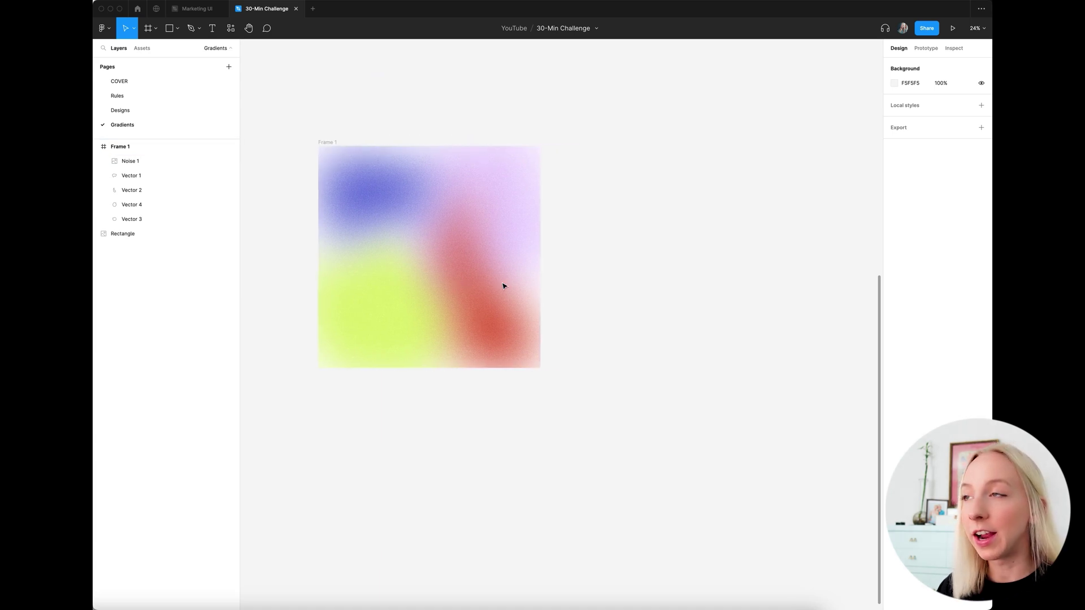
scroll(504, 286, up, 2)
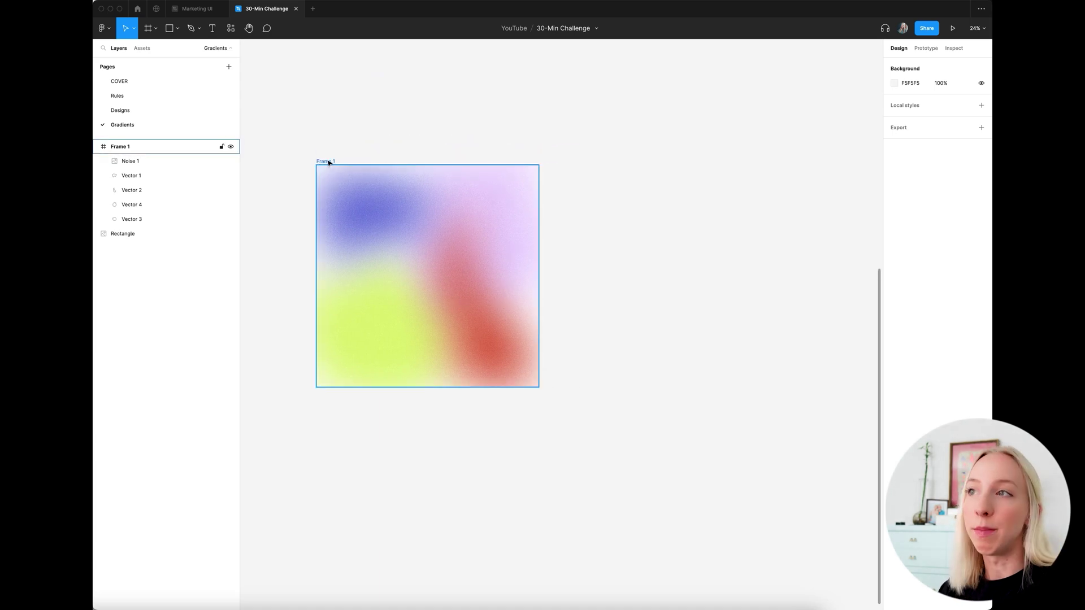
drag(331, 163, 372, 164)
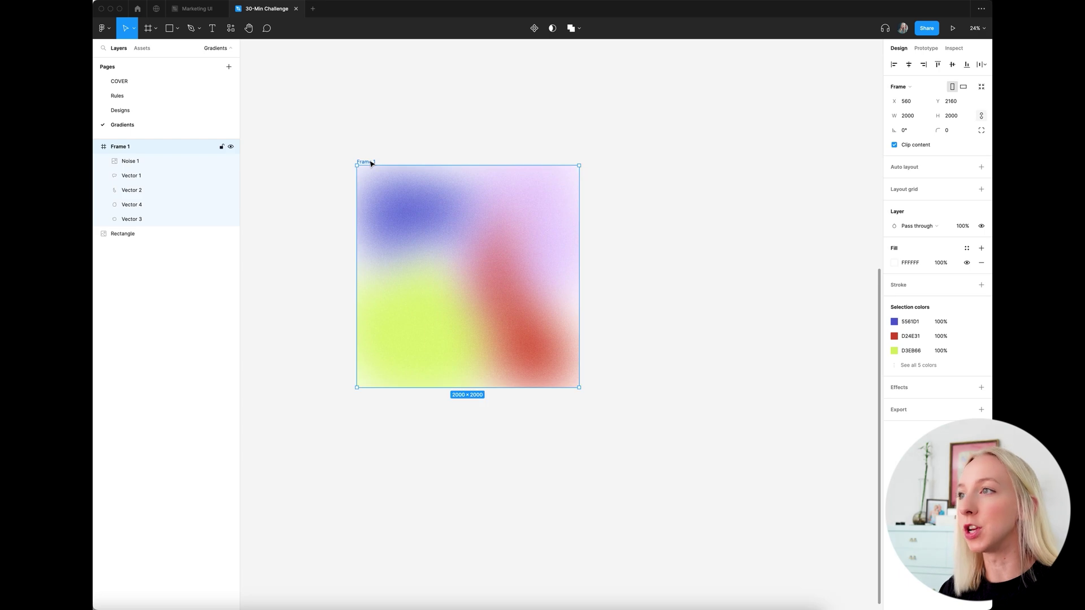
key(super+z)
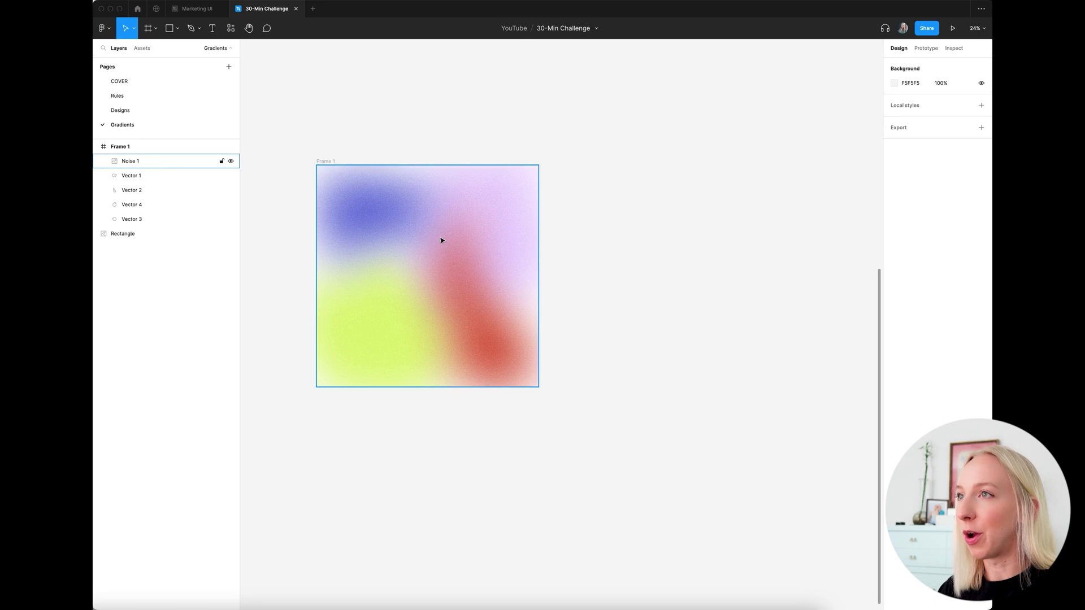
drag(441, 240, 469, 450)
click(611, 363)
Duplicate Frame 1 beside the original with an Option-drag
scroll(613, 365, down, 1)
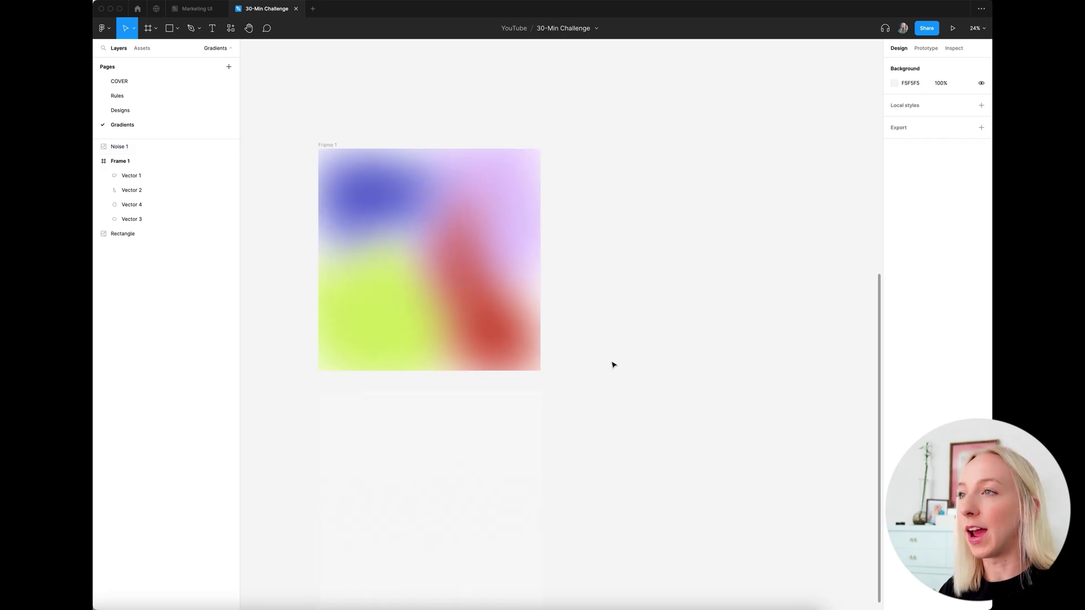
scroll(380, 271, right, 1)
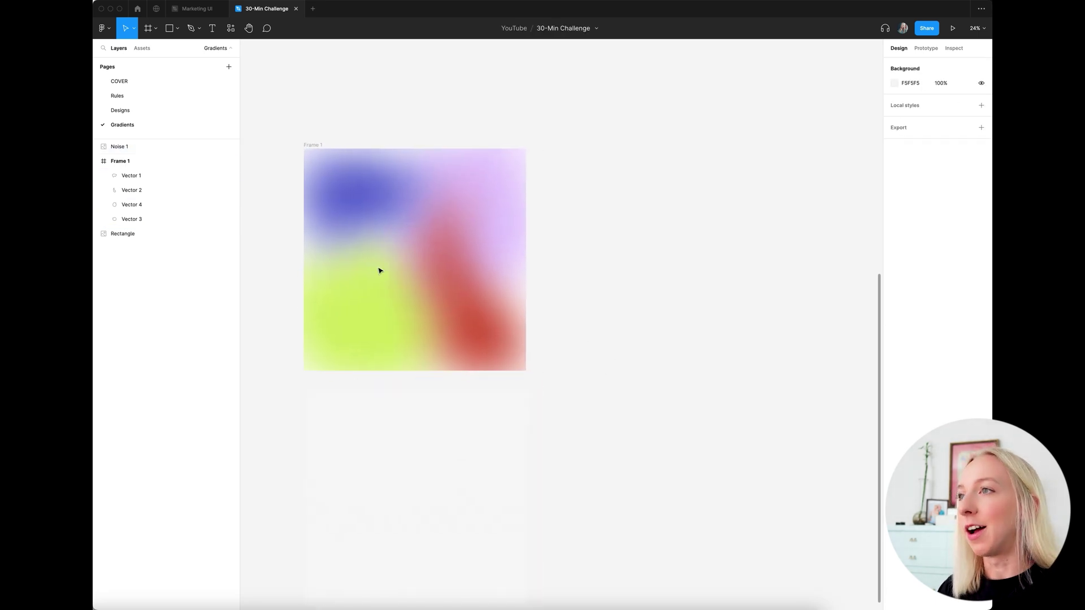
scroll(380, 271, down, 2)
scroll(546, 271, left, 2)
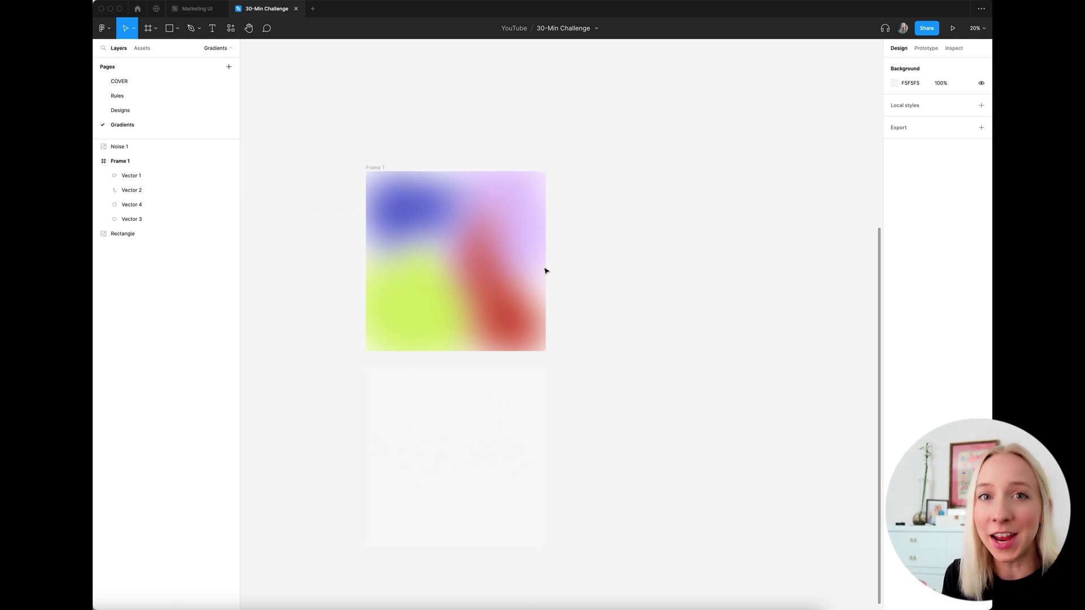
scroll(546, 271, right, 2)
scroll(546, 271, down, 2)
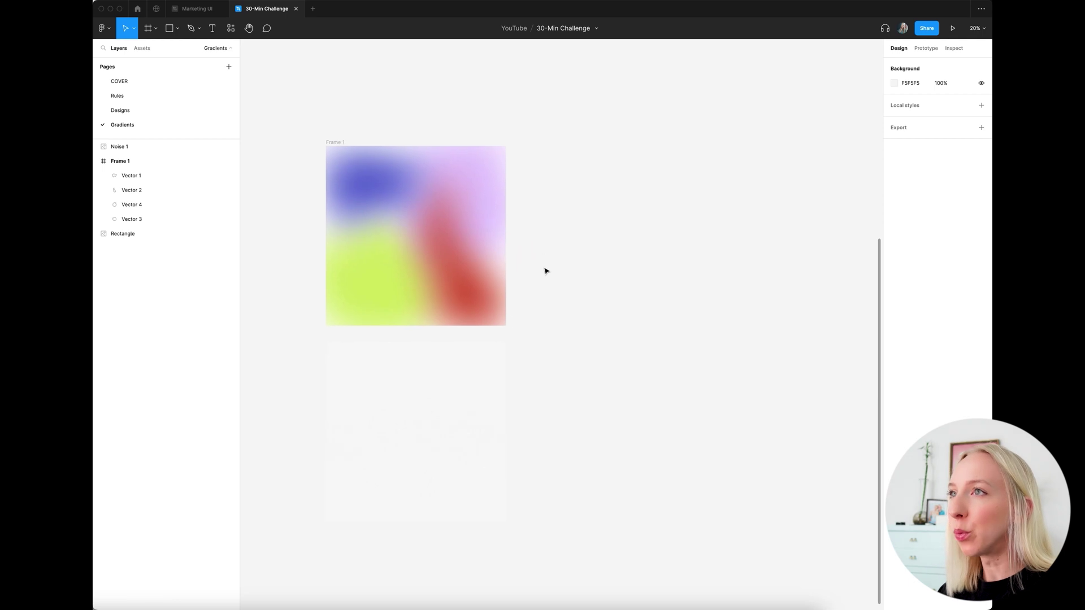
scroll(545, 271, right, 1)
drag(310, 144, 526, 144)
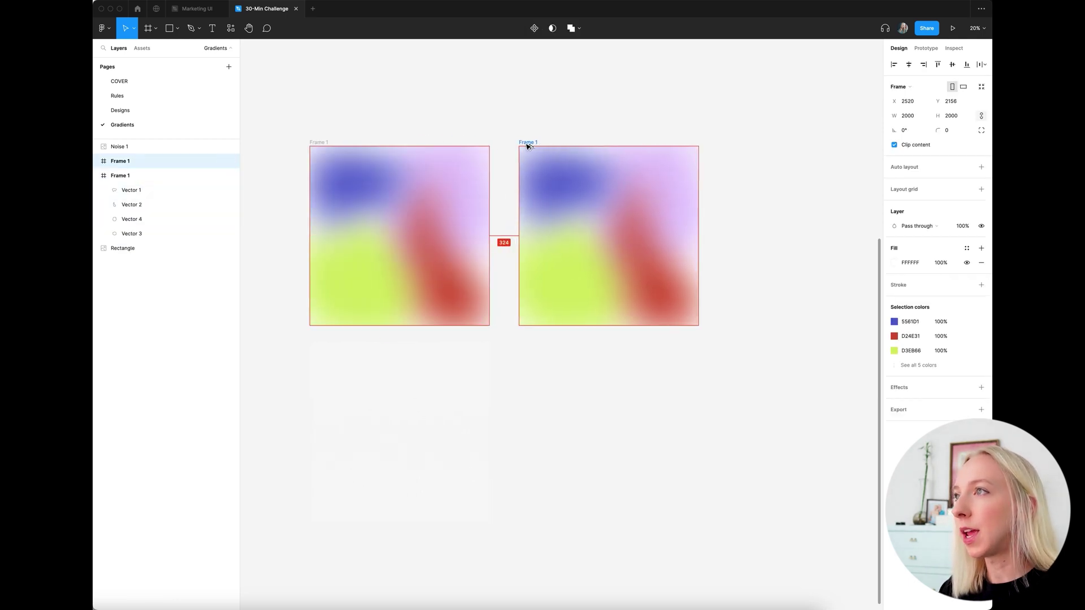
Rotate the red blob to a shallower angle and move it up in Frame 2
click(617, 92)
click(664, 294)
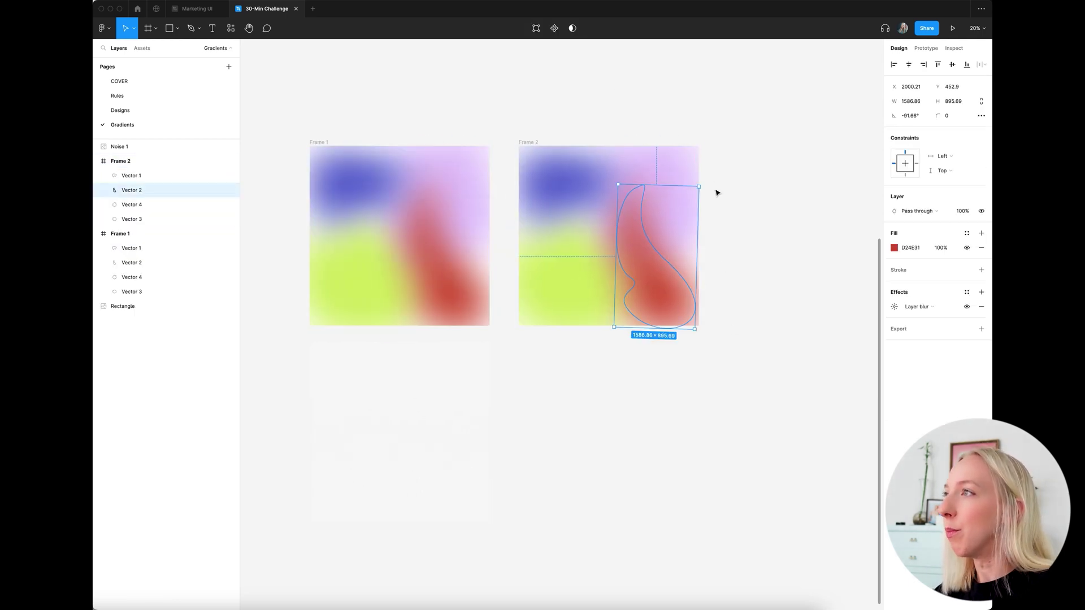
drag(706, 186, 619, 180)
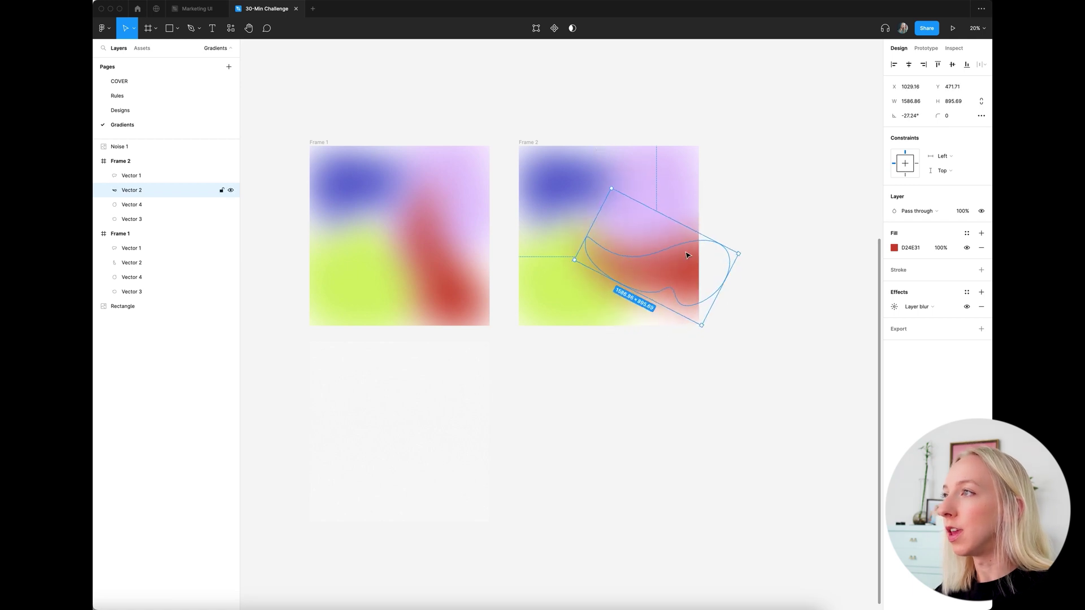
drag(701, 269, 687, 245)
Move the yellow blob down, nudge the blue blob, and enlarge the purple blob behind the others
click(618, 293)
drag(618, 294, 616, 336)
drag(581, 193, 574, 208)
click(658, 174)
drag(658, 174, 628, 148)
drag(684, 221, 749, 263)
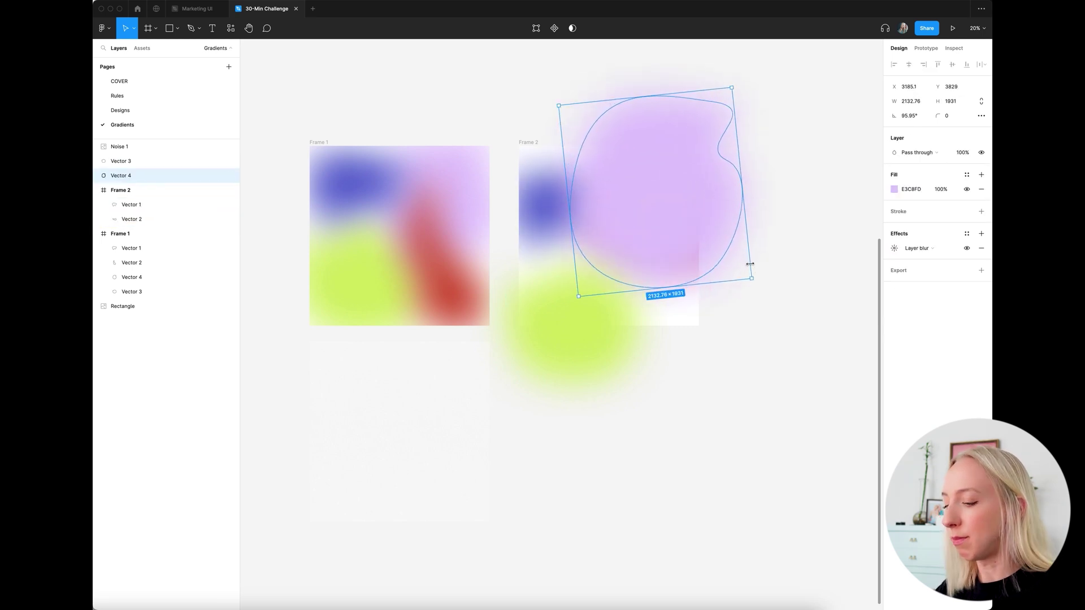
key(super+alt+bracketleft)
drag(669, 136, 620, 242)
Rotate the red blob further and enlarge it proportionally
click(600, 295)
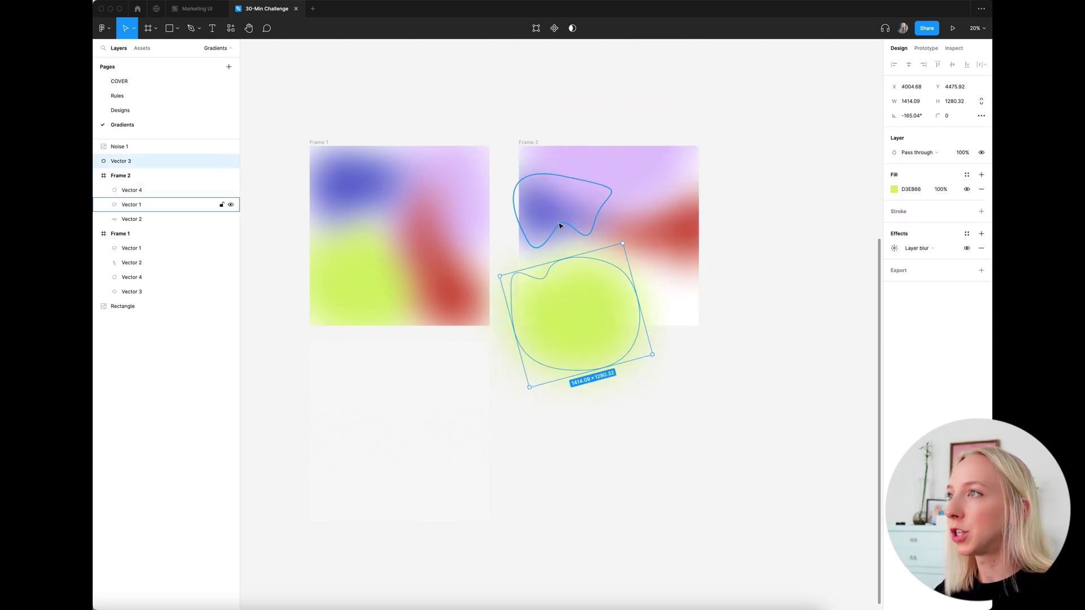
click(555, 232)
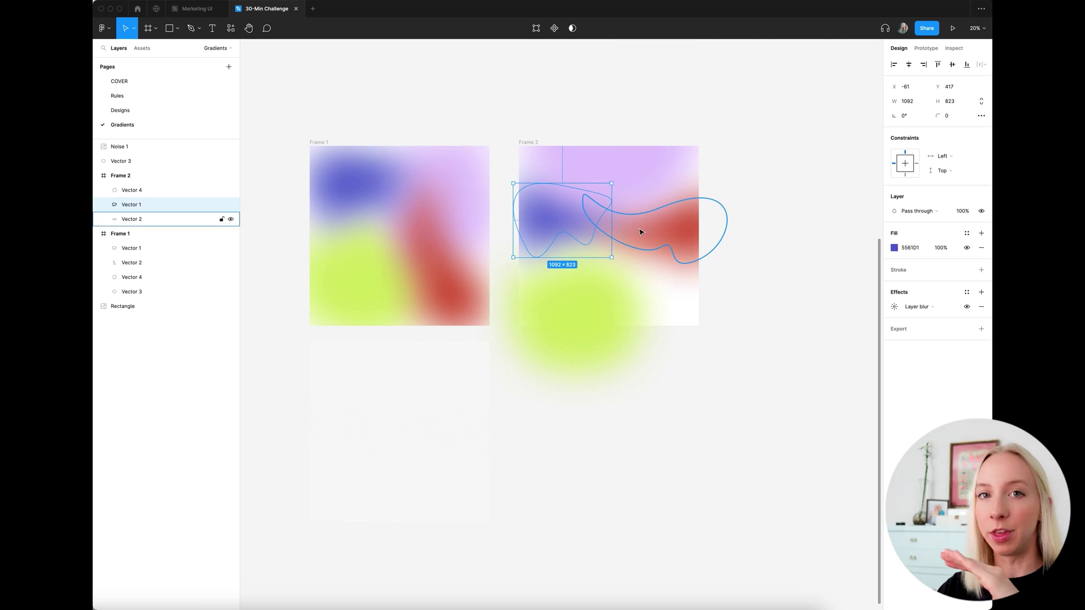
click(669, 232)
drag(740, 212, 765, 255)
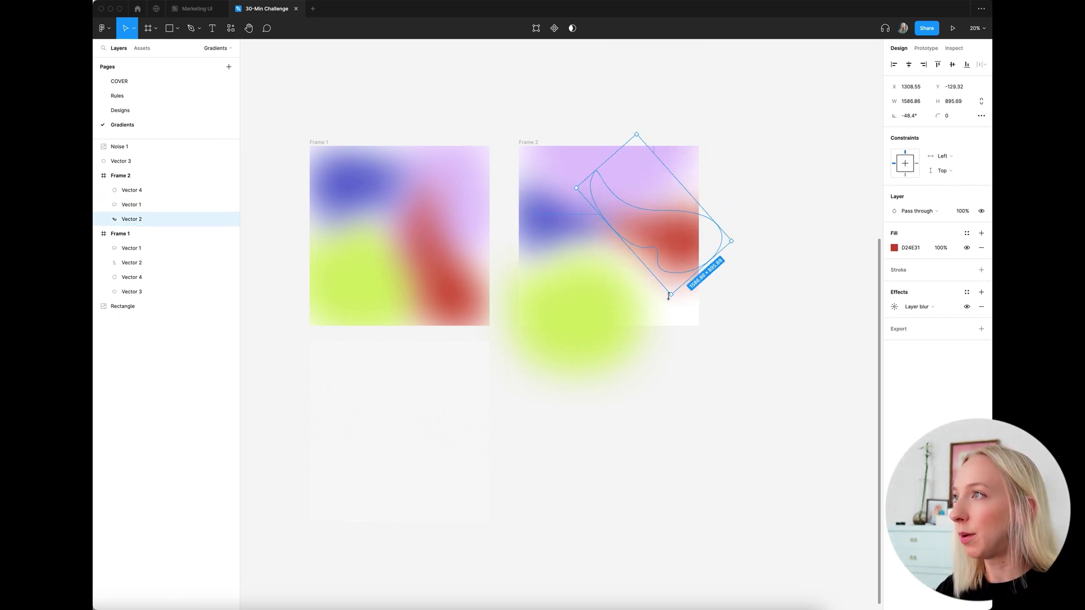
drag(669, 295, 593, 269)
Delete the yellow blob, undo to restore it, and duplicate Frame 2 beside it
click(620, 293)
key(Delete)
key(ctrl+z)
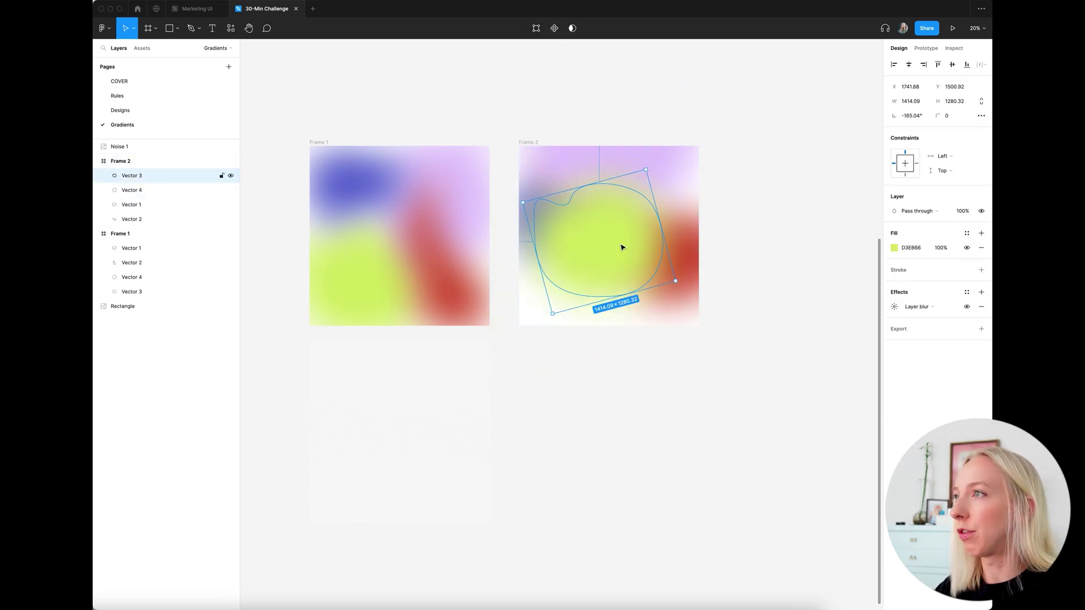
key(ctrl+z)
key(ctrl+z)
key(Escape)
scroll(470, 170, down, 3)
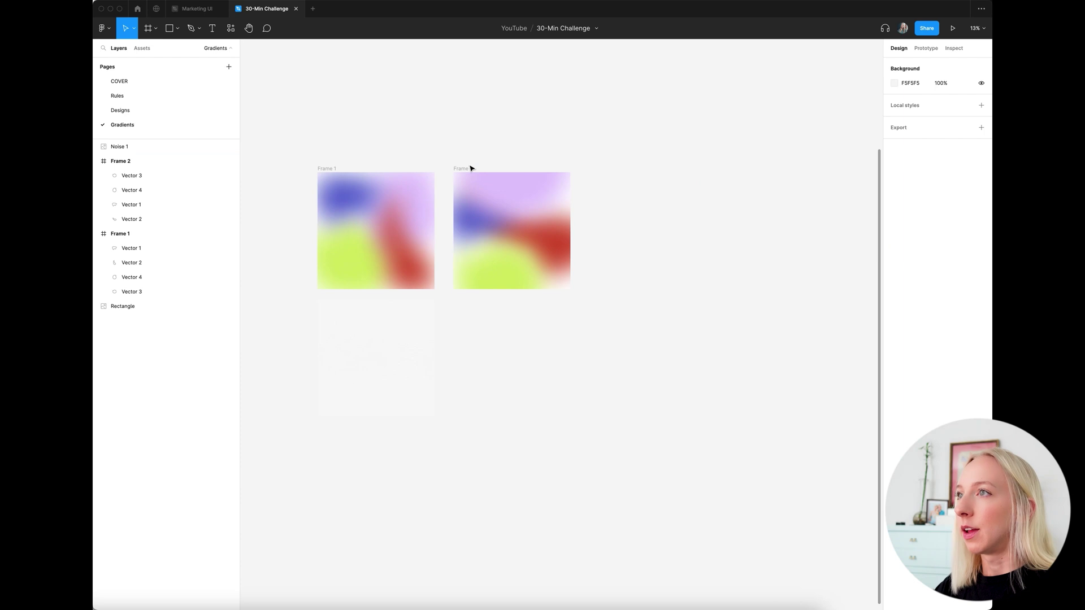
mouse_move(469, 170)
mouse_down()
mouse_move(619, 173)
mouse_move(601, 169)
mouse_up()
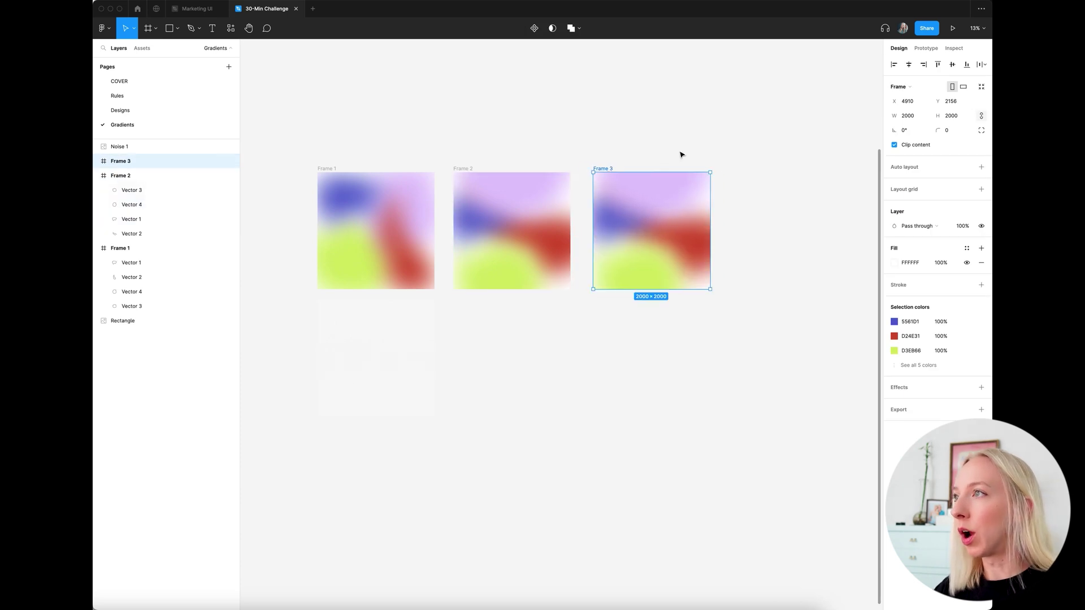
Place the duplicate as Frame 3 and move its red blob to the top-right
click(738, 200)
scroll(738, 201, up, 3)
scroll(667, 193, down, 3)
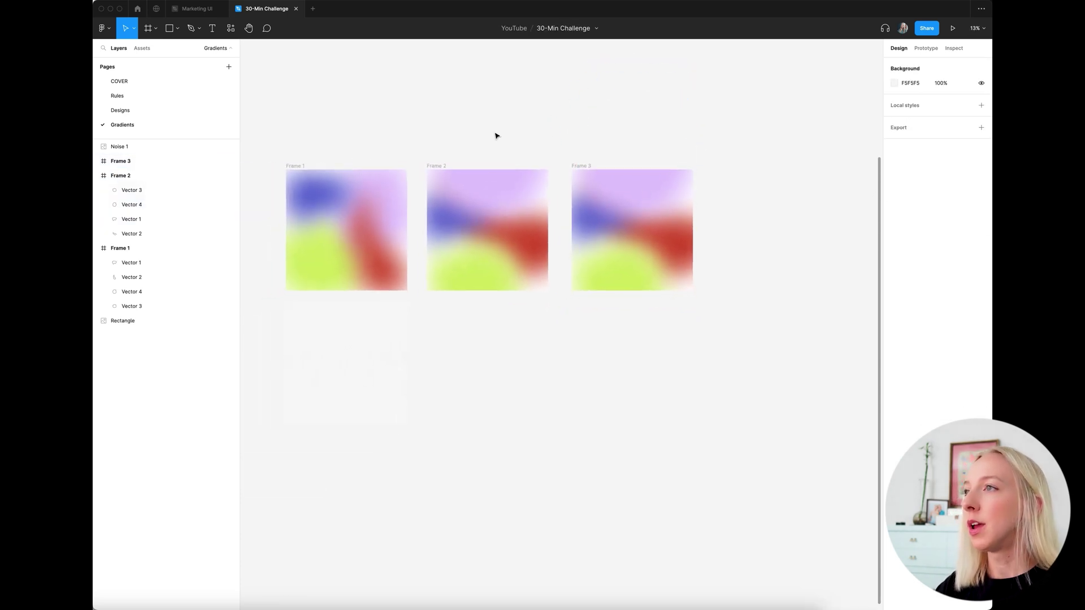
click(644, 190)
drag(598, 213, 615, 121)
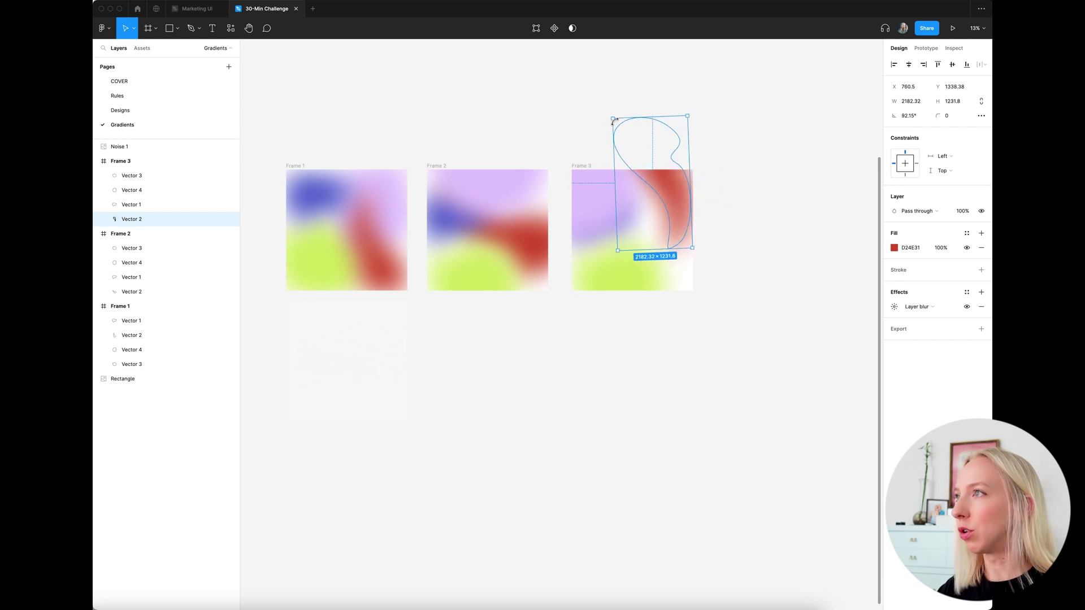
drag(682, 194, 679, 204)
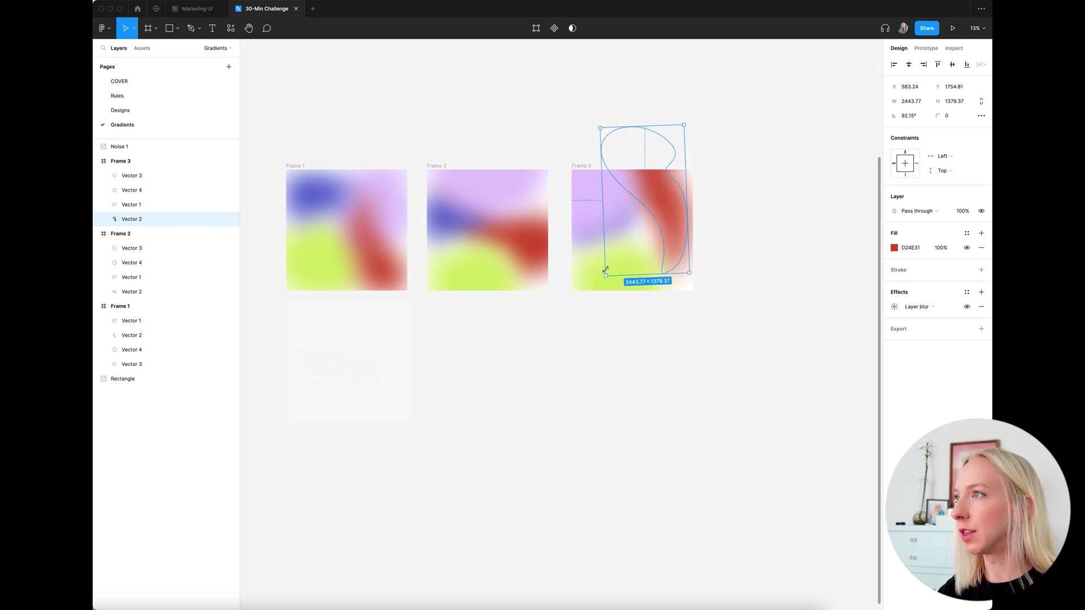
click(695, 228)
Move Frame 3's green blob right, purple blob lower, and blue blob into the bottom-left corner
click(658, 258)
drag(657, 258, 683, 247)
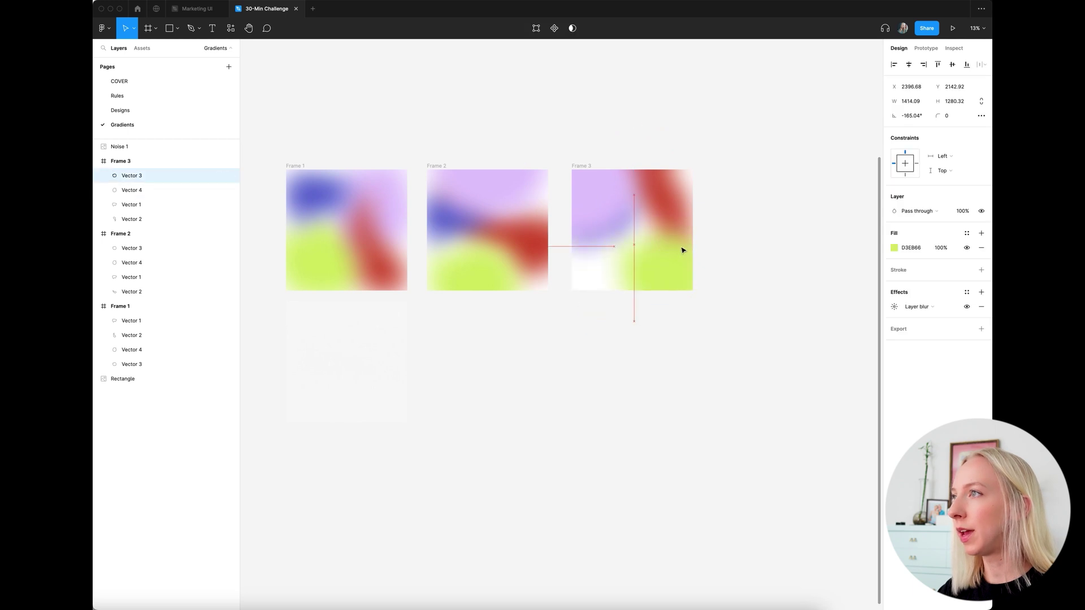
click(622, 231)
mouse_move(621, 228)
mouse_down()
mouse_move(627, 259)
mouse_move(610, 203)
mouse_move(629, 217)
mouse_up()
drag(605, 253, 613, 267)
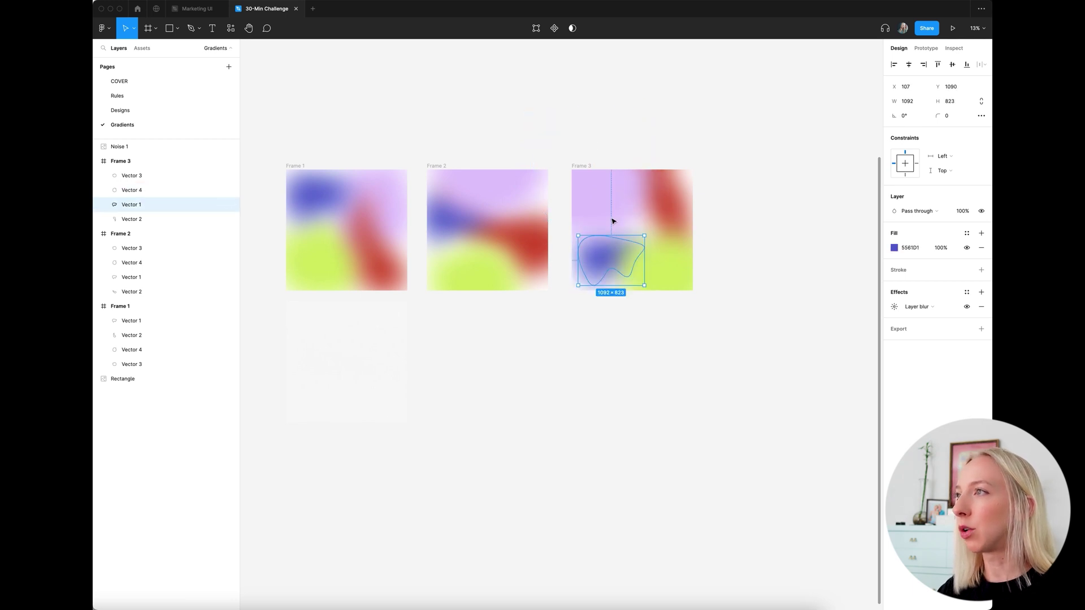
drag(613, 221, 620, 214)
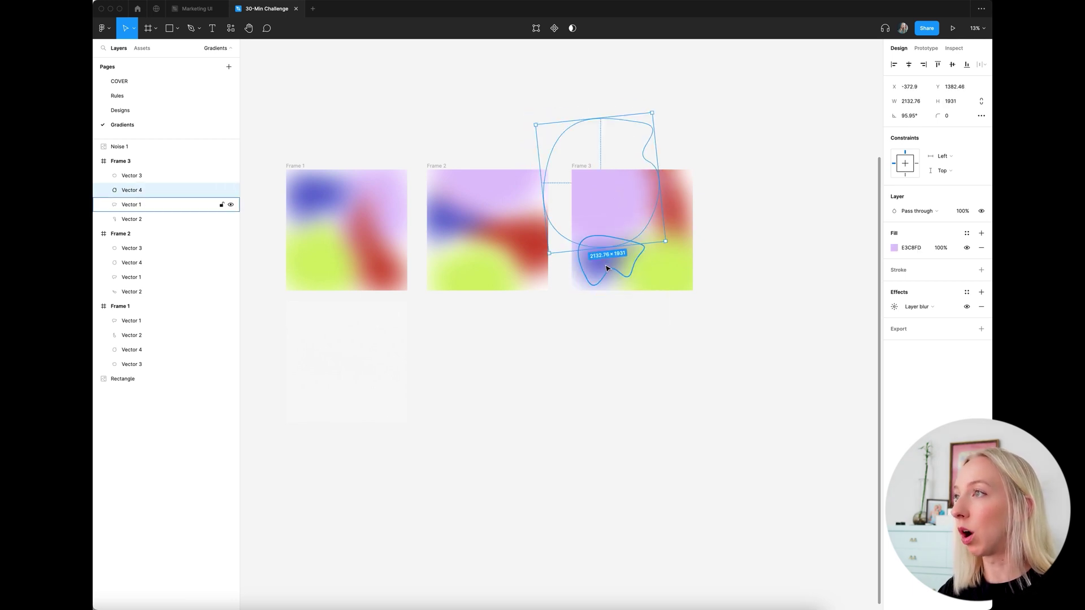
drag(605, 266, 607, 269)
drag(683, 257, 676, 258)
click(746, 209)
Move the Noise 1 texture into Frame 1 over its gradient
scroll(520, 124, down, 3)
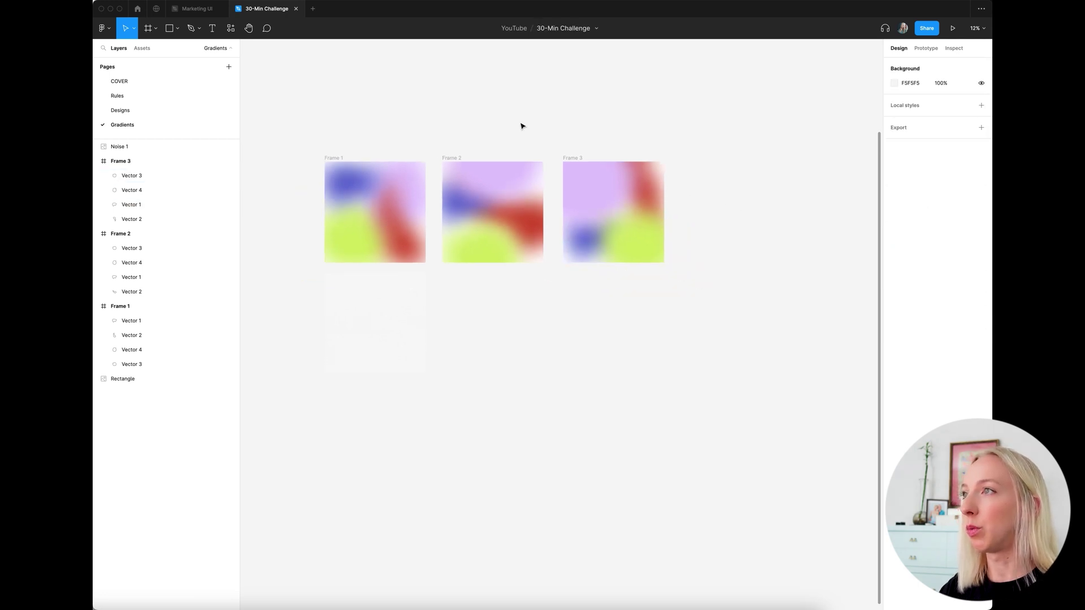
scroll(504, 145, up, 5)
click(286, 409)
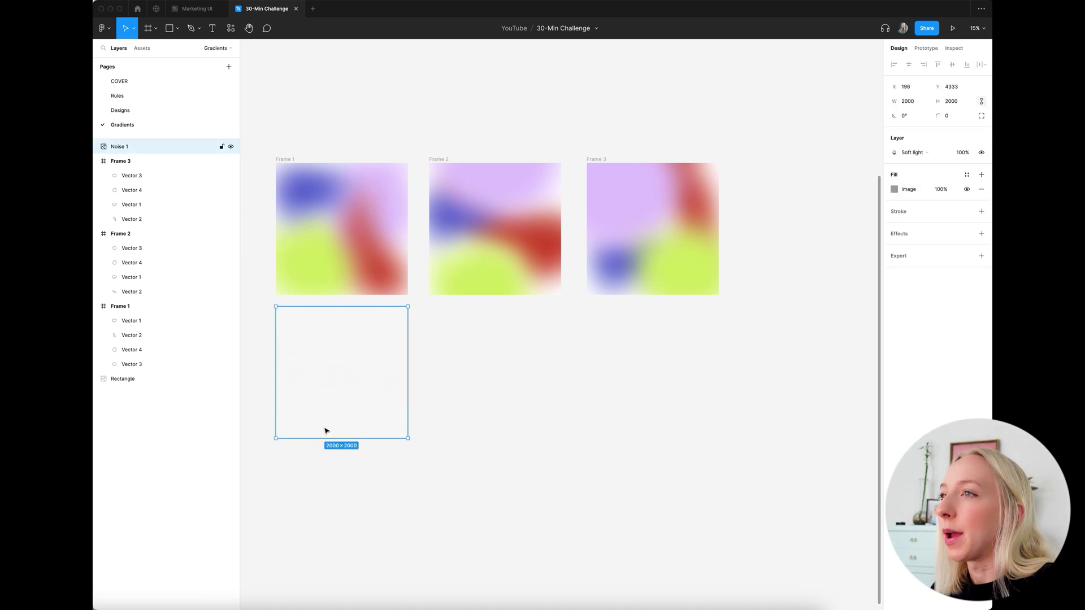
drag(328, 431, 327, 489)
click(467, 384)
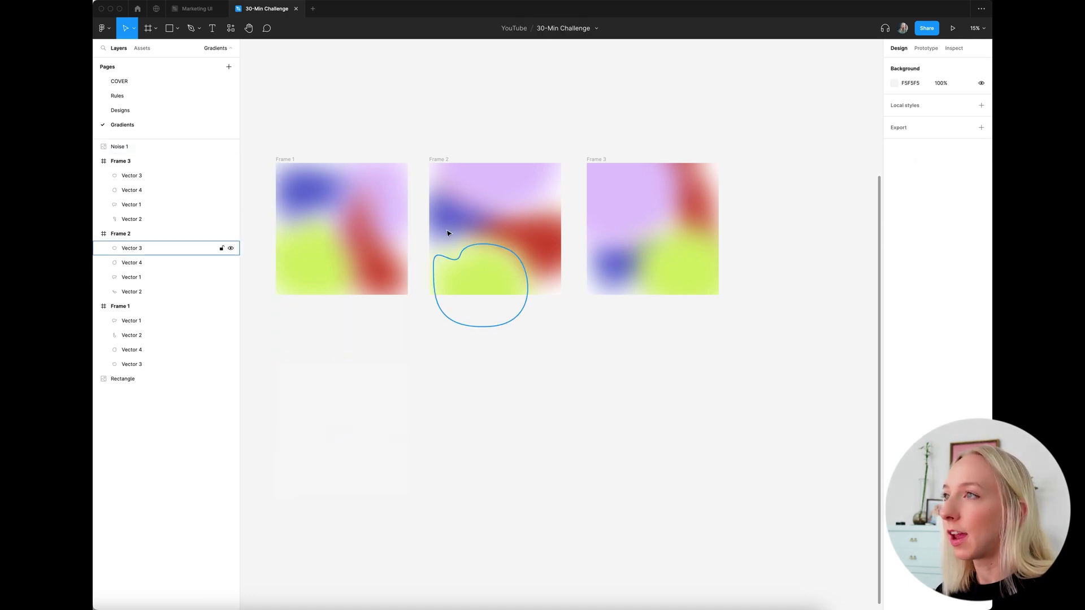
scroll(439, 334, left, 3)
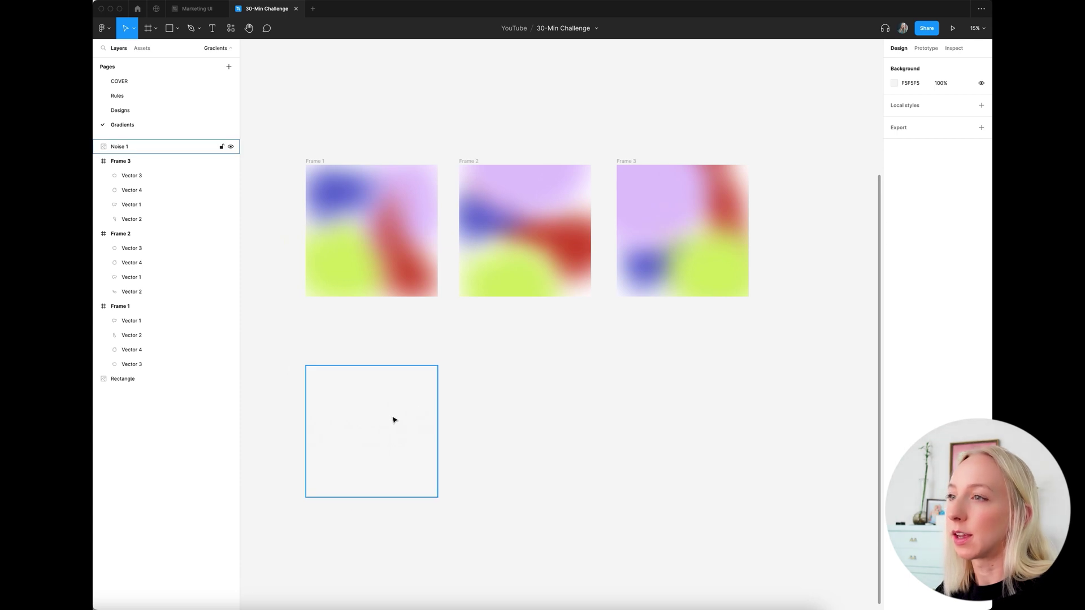
drag(394, 420, 394, 220)
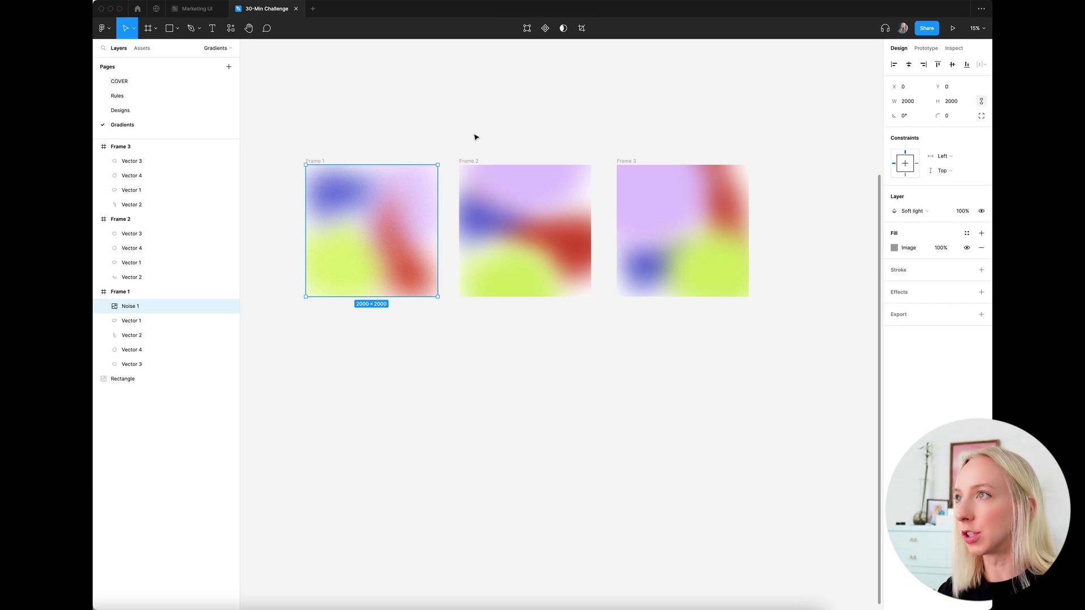
Paste copies of the Noise 1 texture into Frame 2 and Frame 3
click(468, 161)
key(super+v)
click(623, 161)
key(super+v)
click(484, 126)
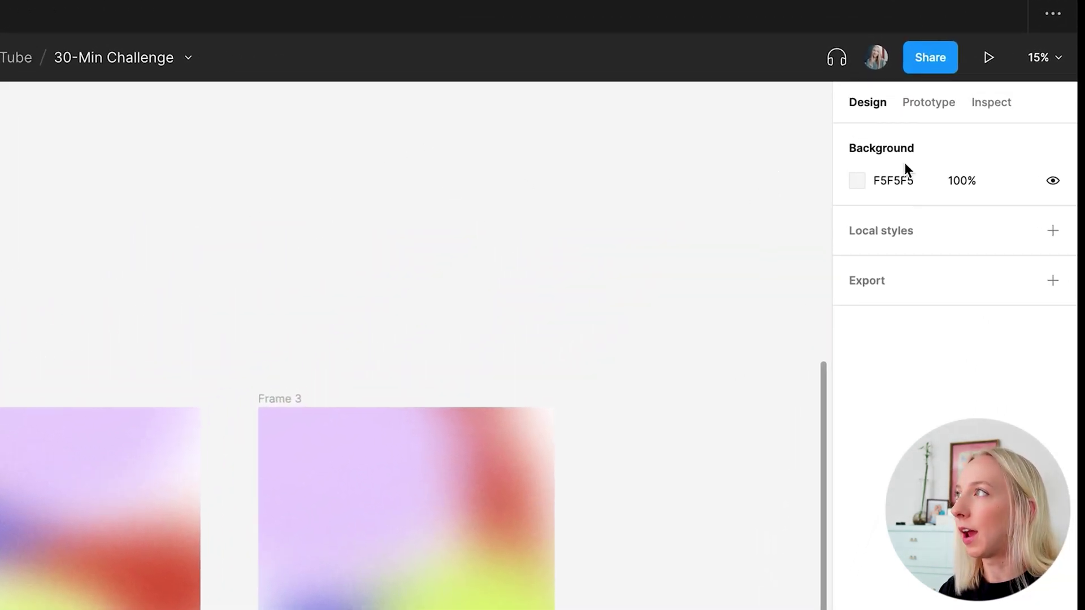
click(939, 89)
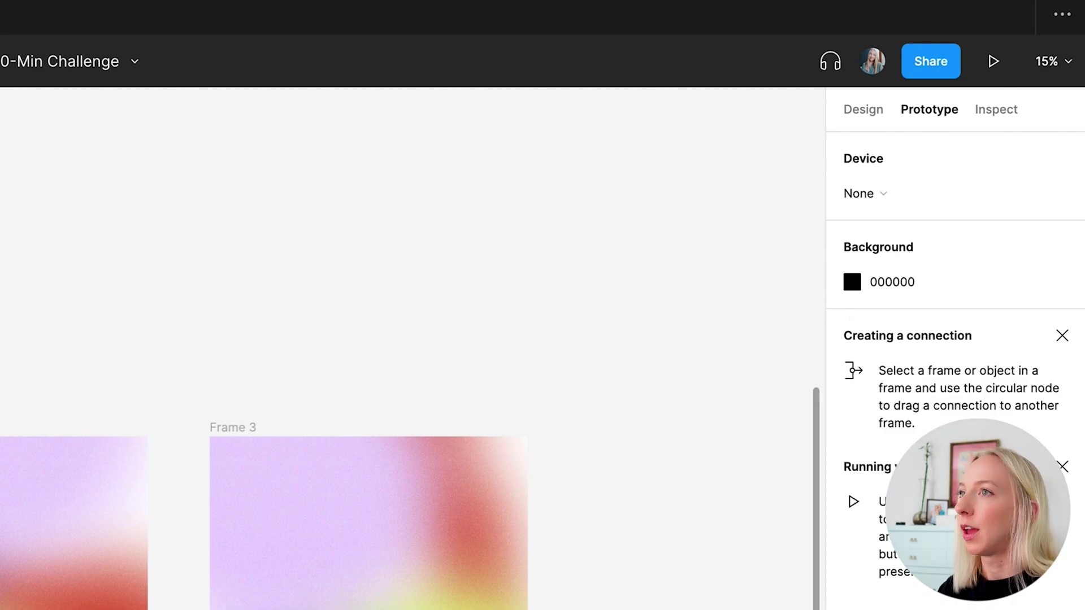
Connect Frame 1 to Frame 2 with an After delay trigger of 1ms
scroll(412, 339, right, 2)
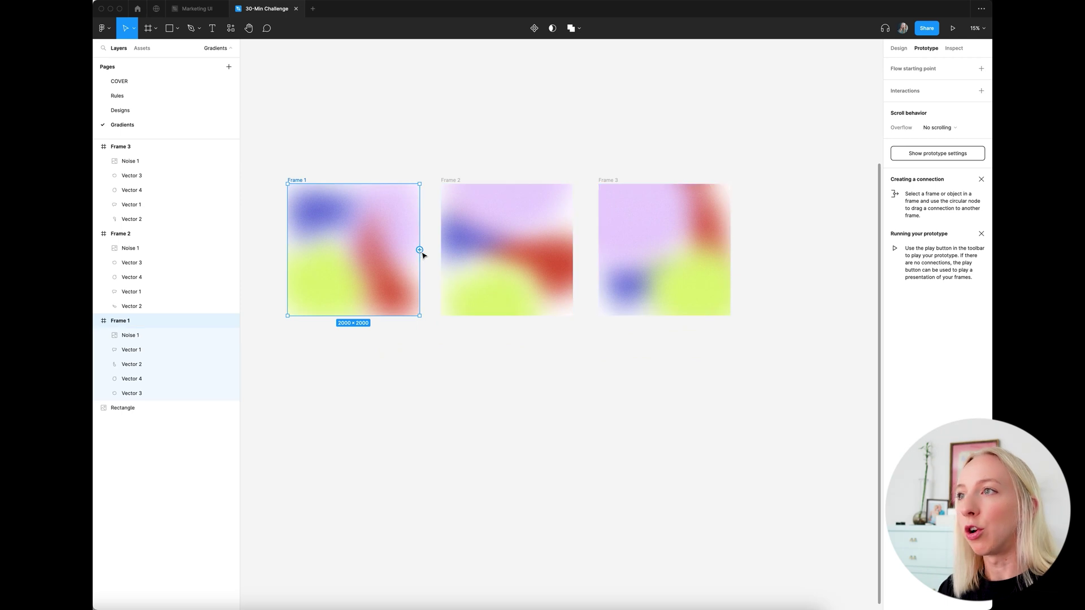
drag(421, 251, 470, 258)
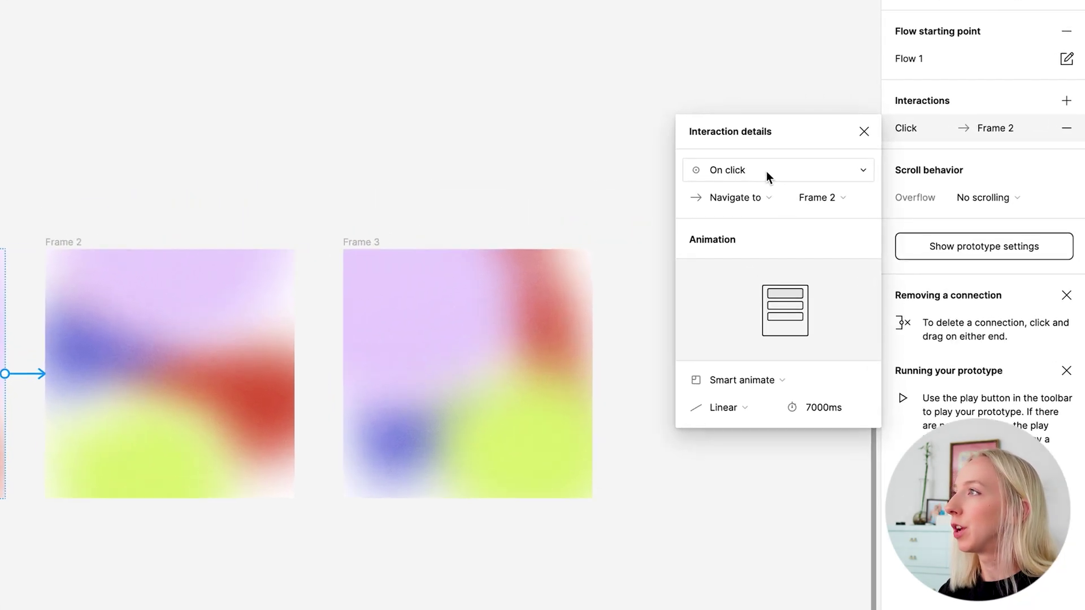
click(823, 144)
click(741, 389)
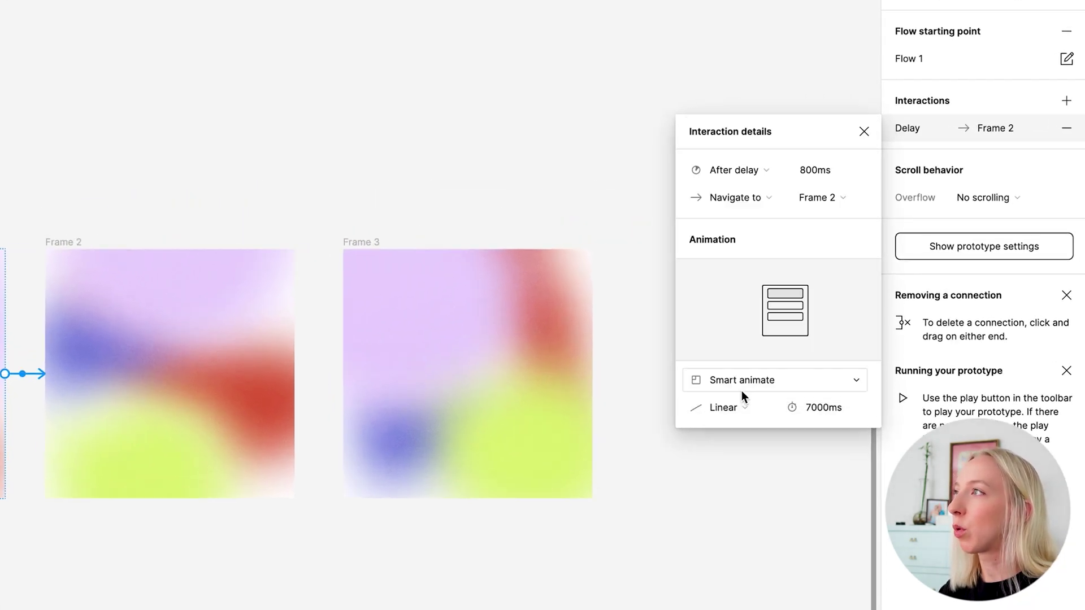
click(827, 171)
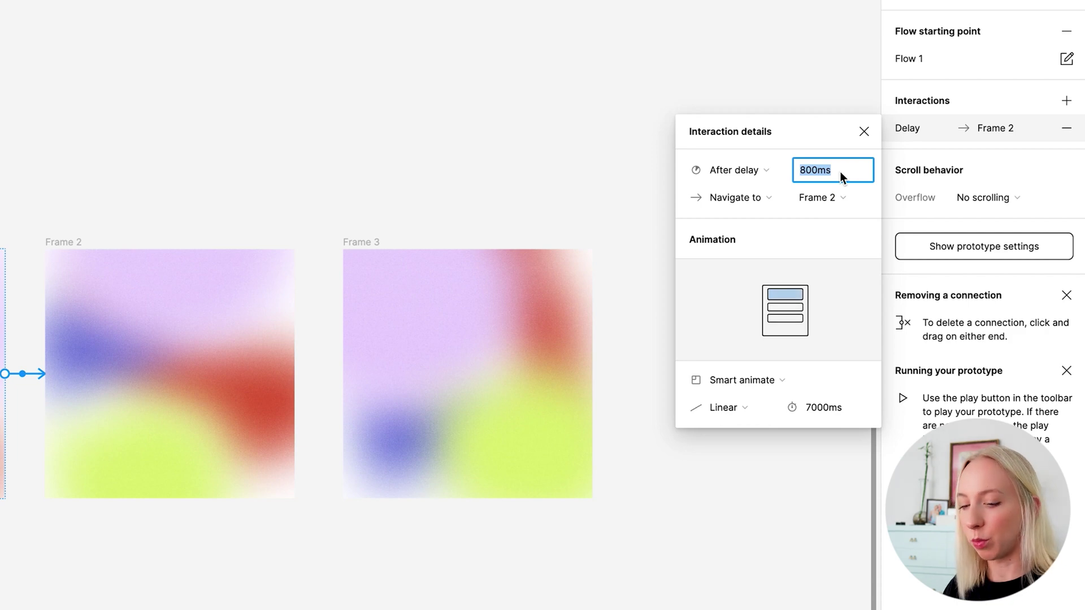
text(1)
key(Return)
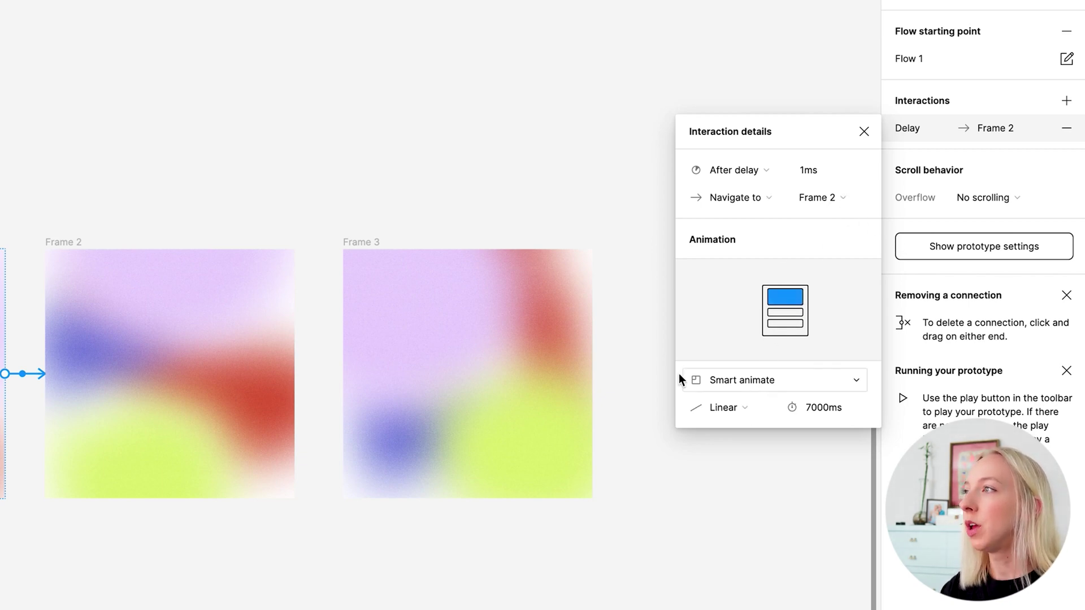
Set the transition to Smart animate with Linear easing over 6000ms
click(746, 382)
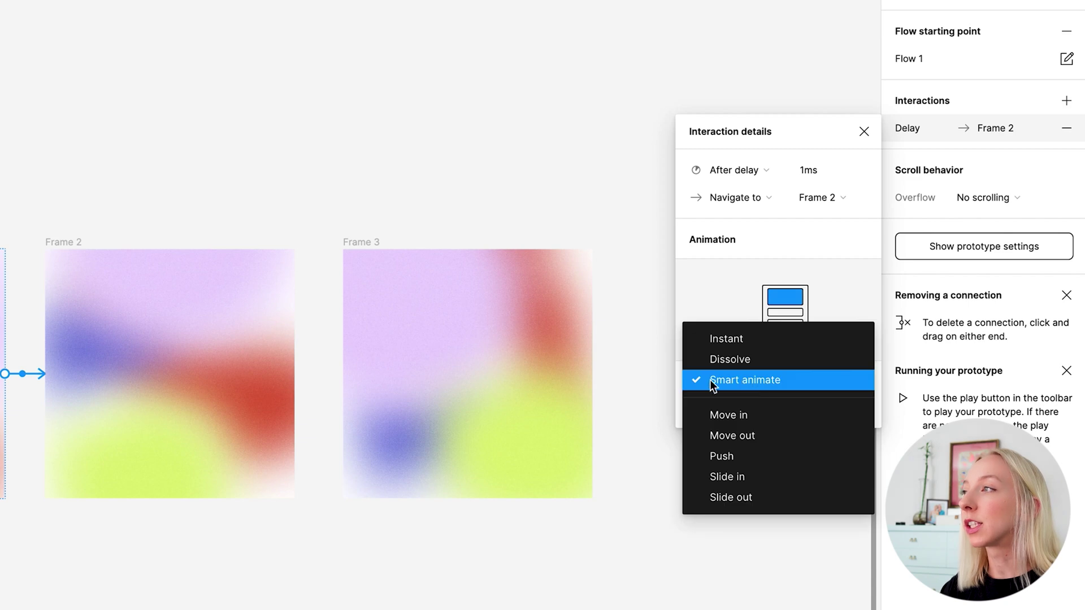
click(748, 382)
click(741, 409)
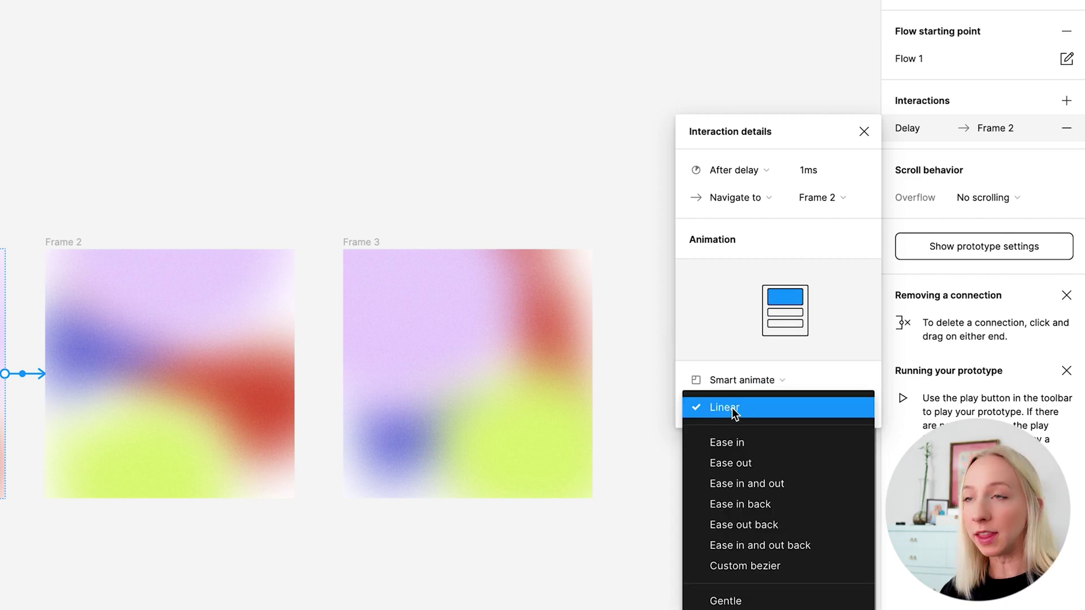
click(731, 408)
click(814, 410)
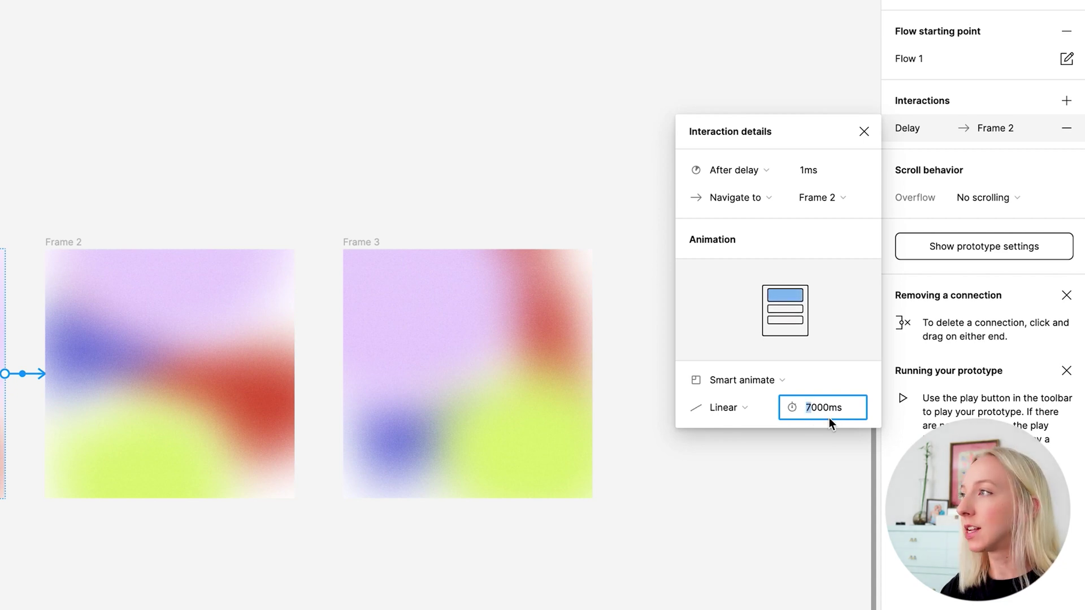
text(6)
key(Return)
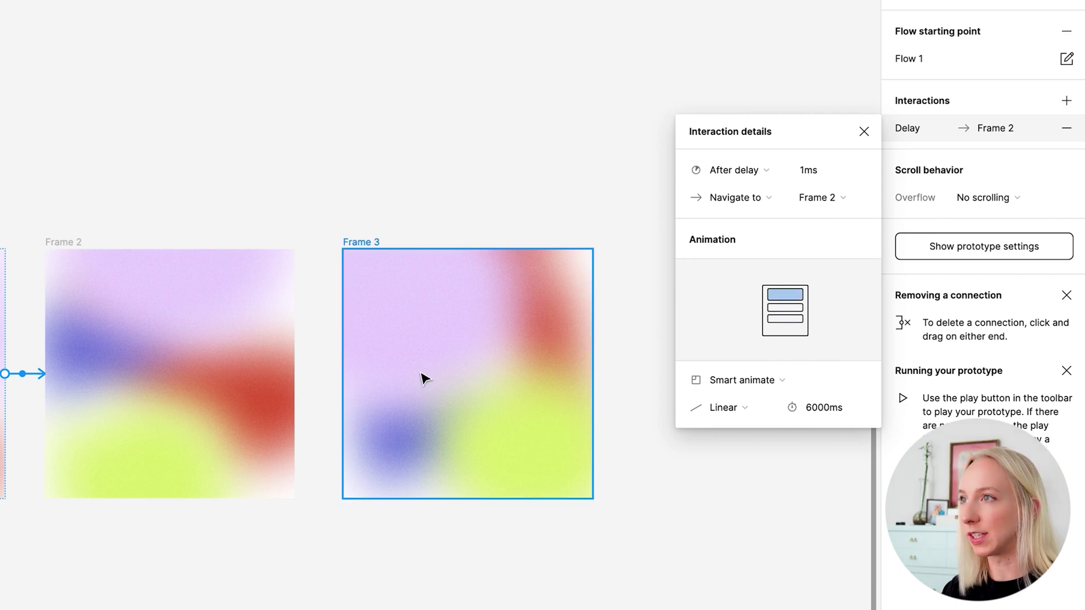
click(66, 244)
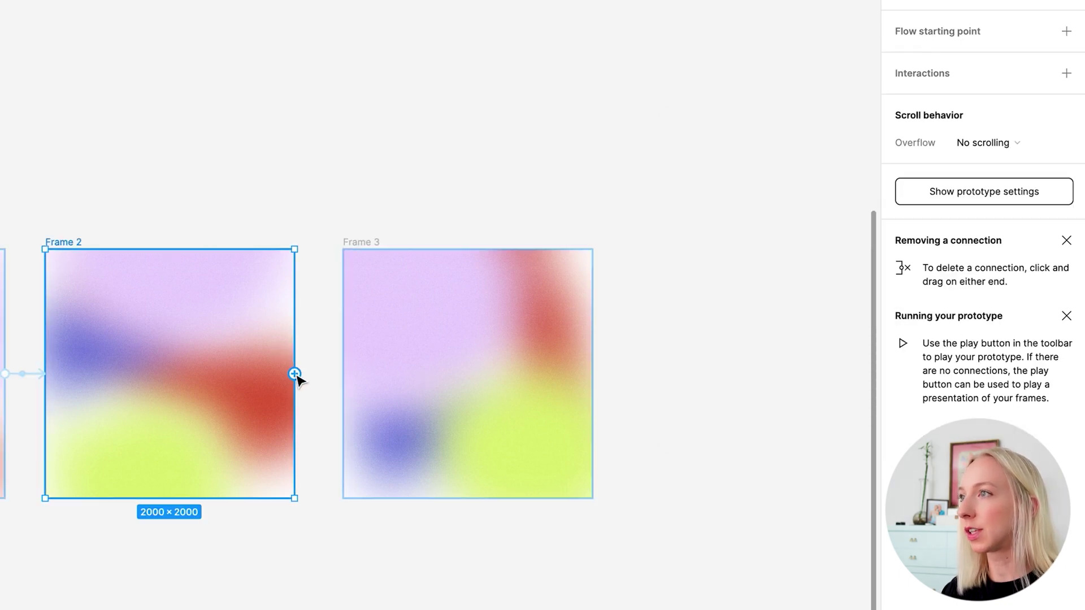
Connect Frame 2 to Frame 3 with an After delay trigger of 1ms
drag(295, 373, 422, 392)
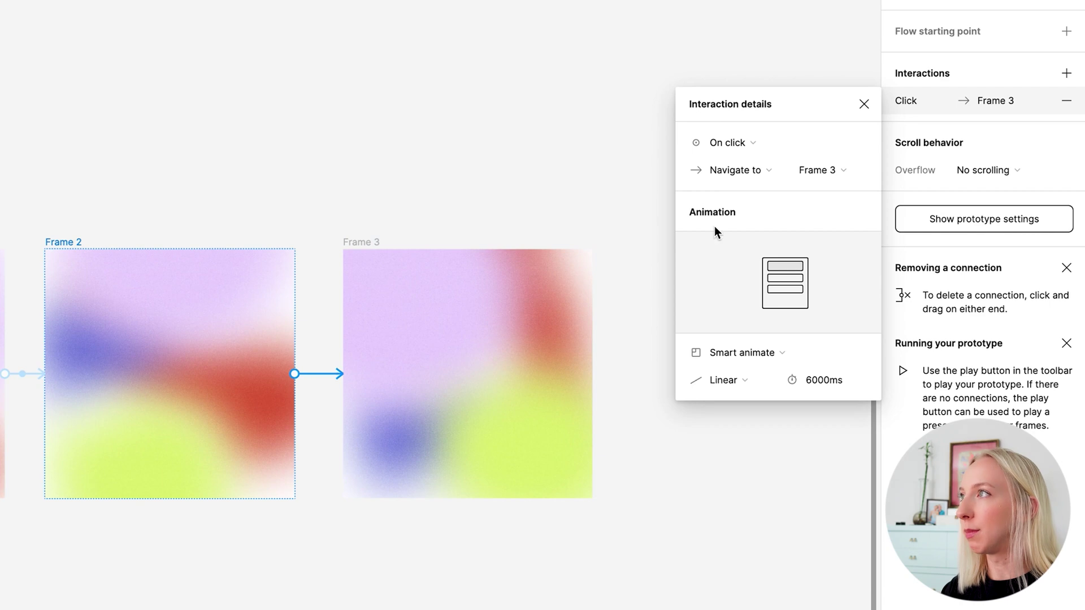
click(751, 142)
click(778, 357)
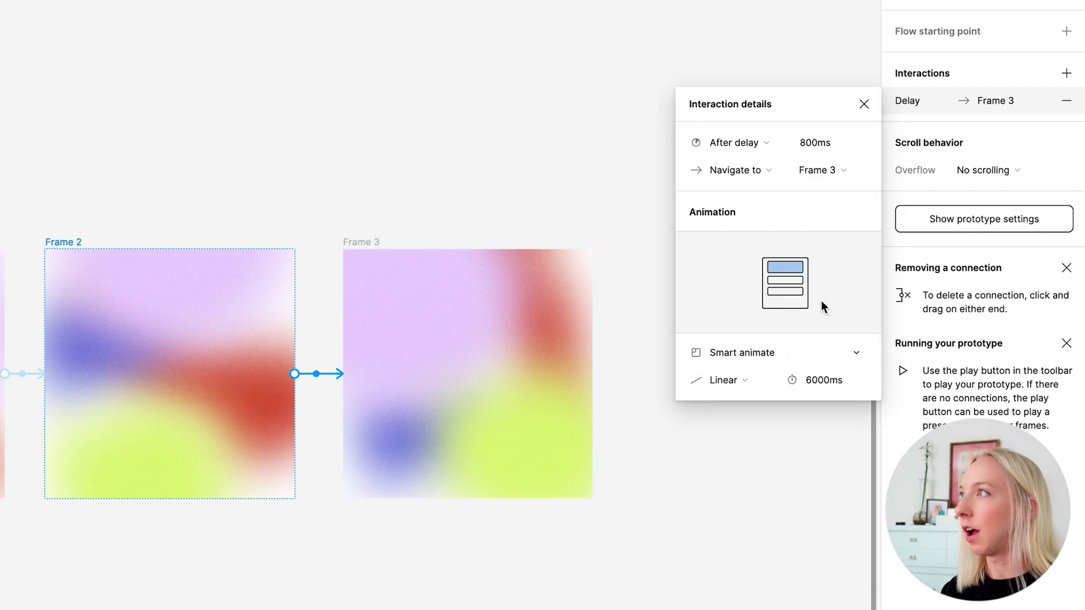
click(833, 146)
text(1ms)
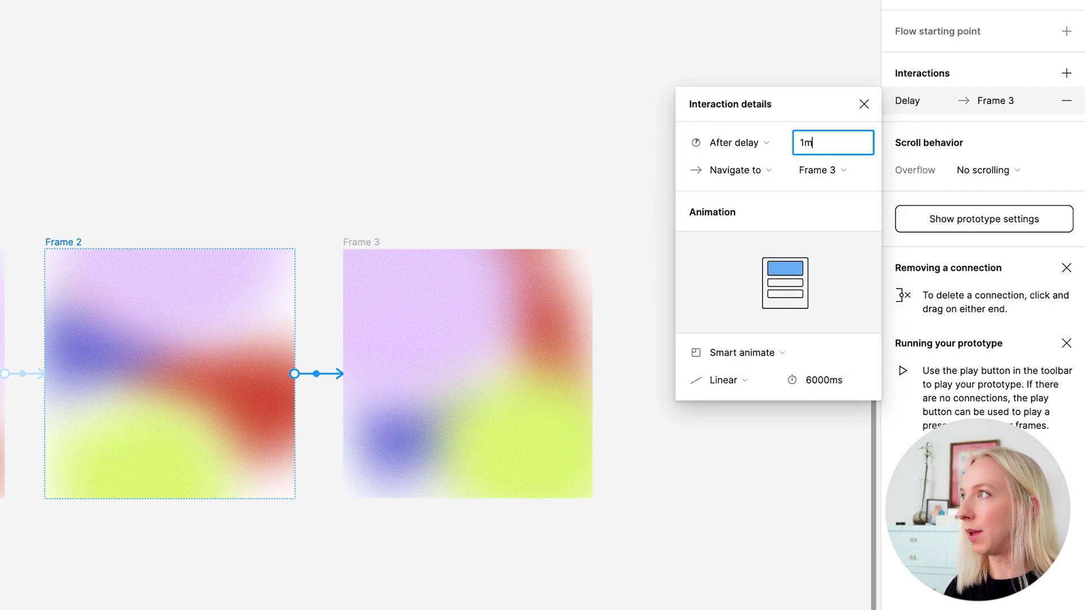
key(Return)
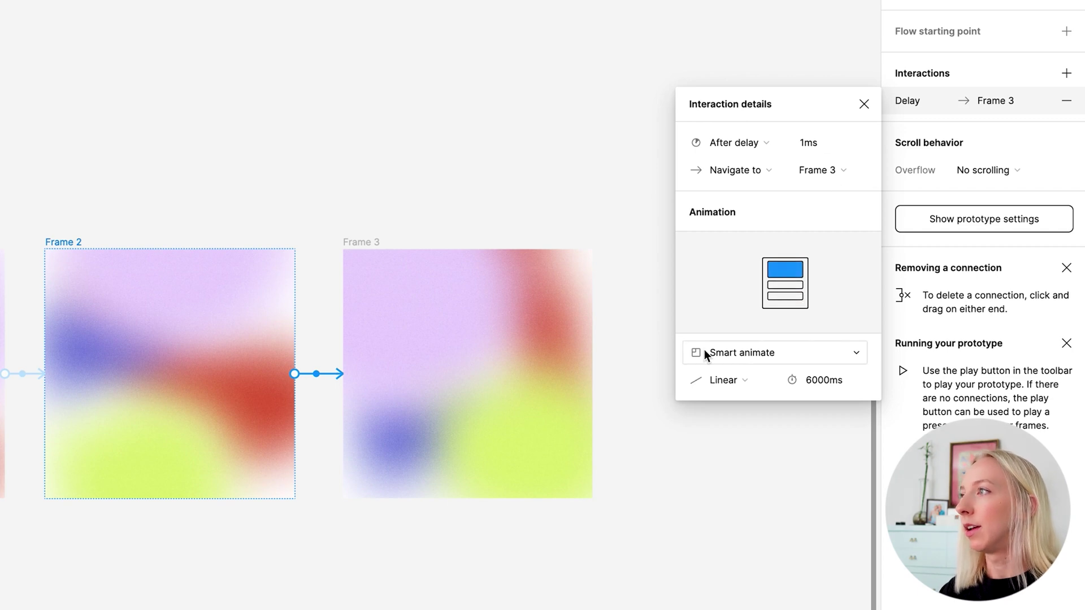
Connect Frame 3 back to Frame 1 with an After delay trigger
click(372, 244)
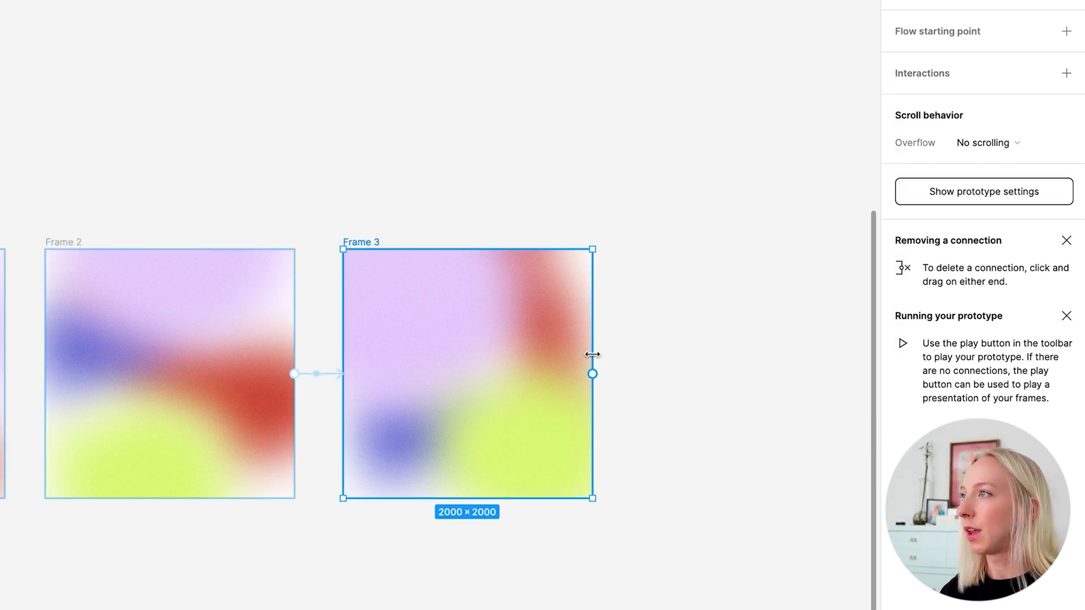
drag(593, 373, 186, 249)
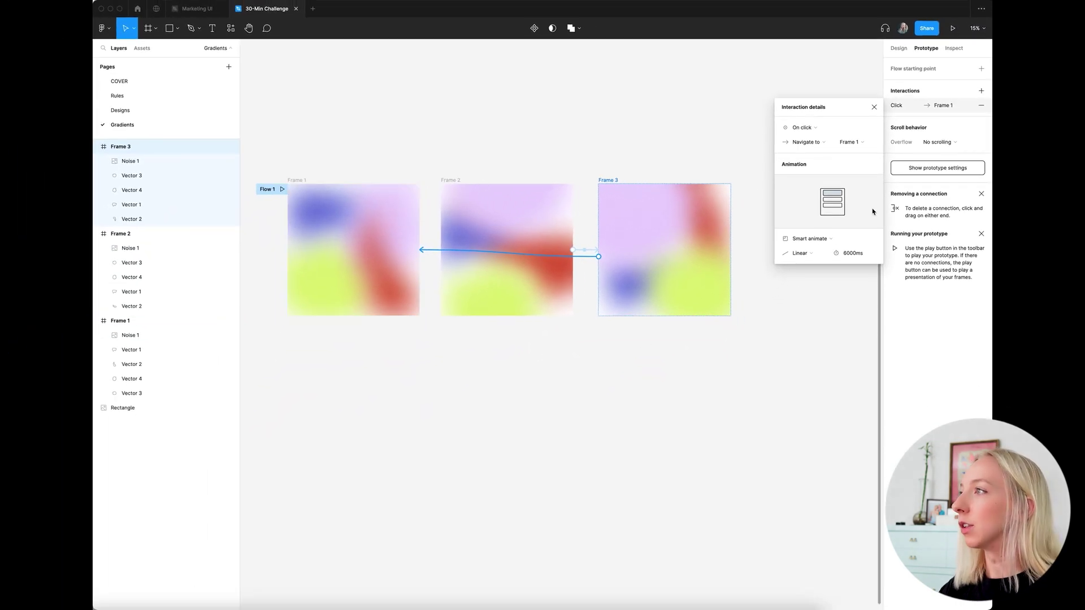
click(820, 128)
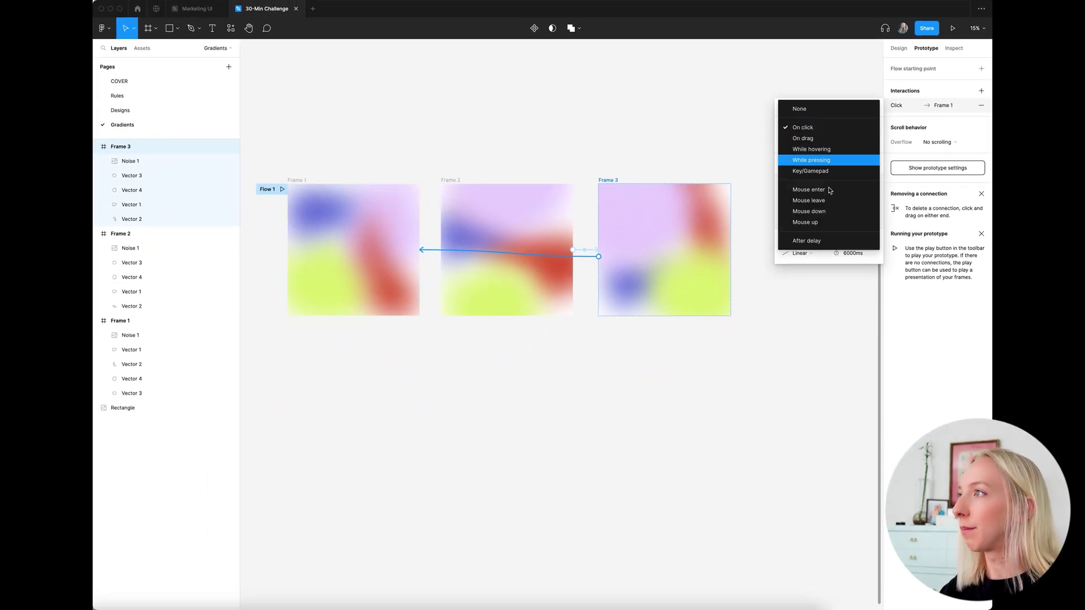
click(826, 240)
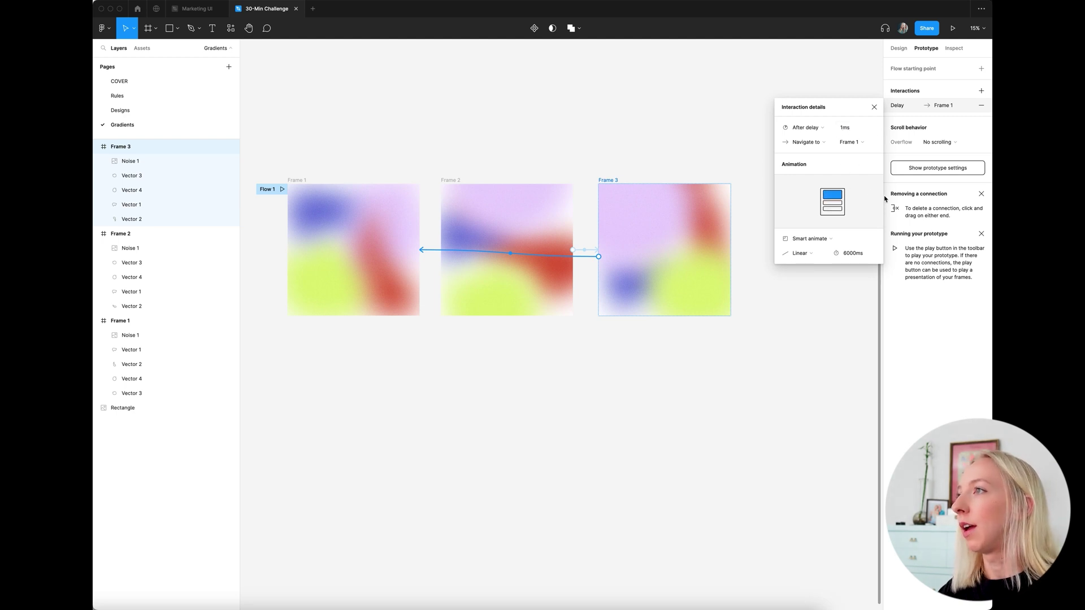
click(707, 138)
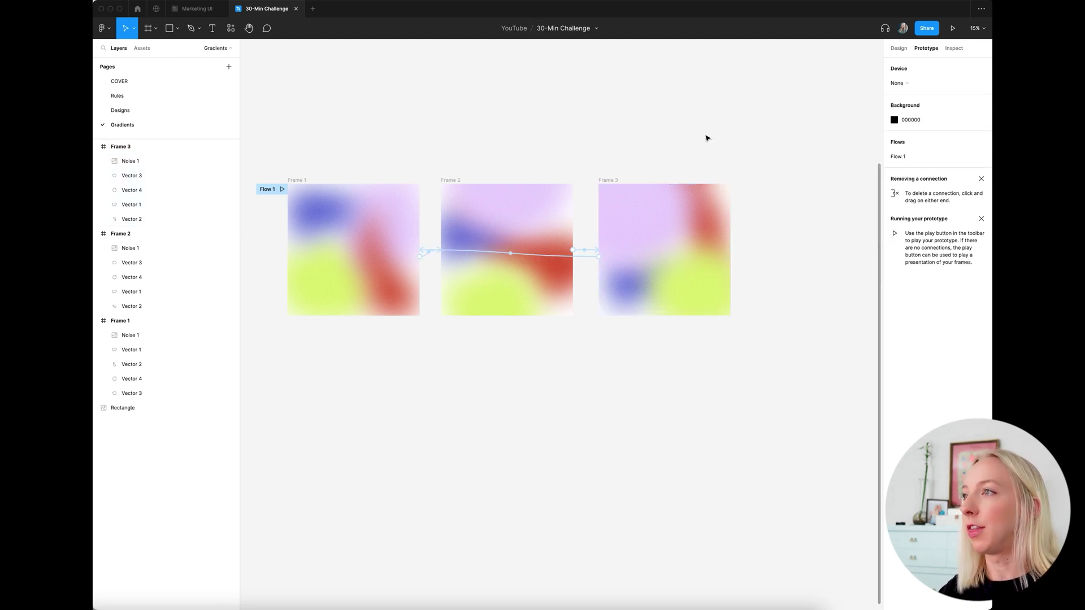
Play Flow 1 in the prototype viewer, fitted to the screen
click(282, 191)
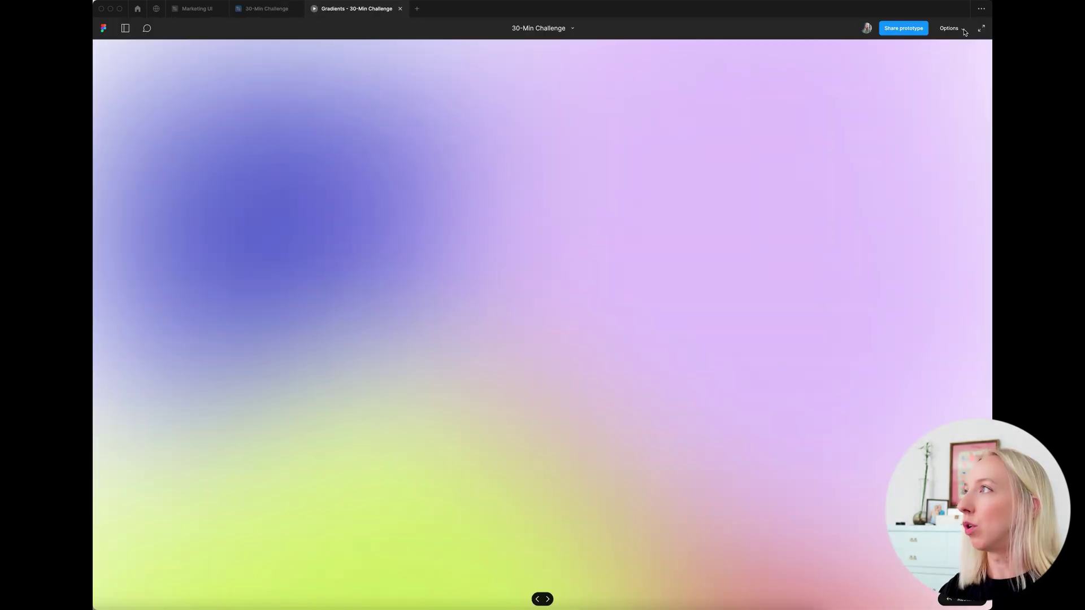
click(964, 30)
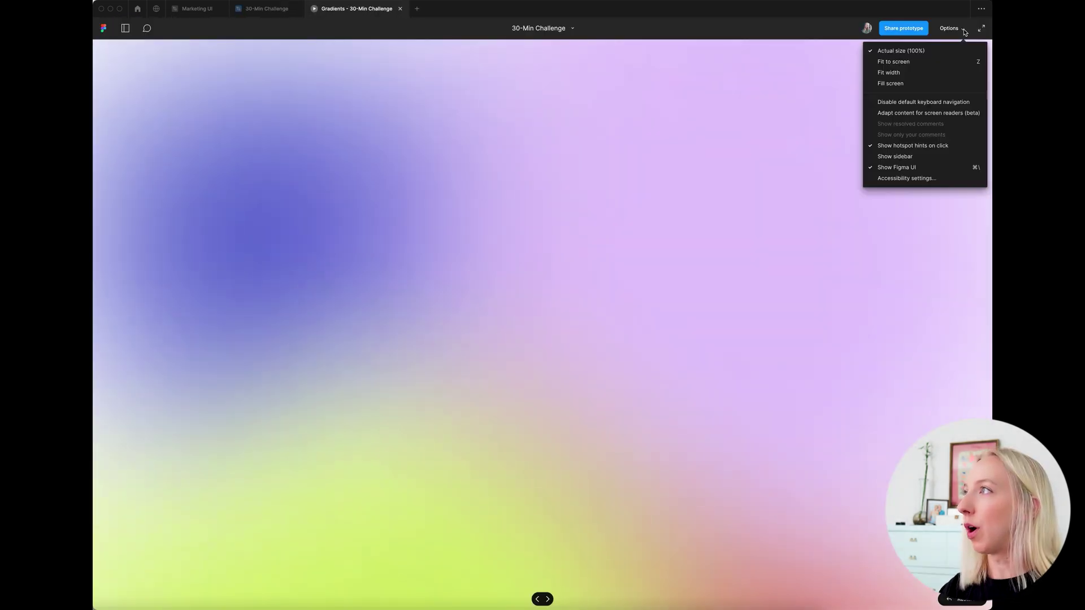
click(905, 62)
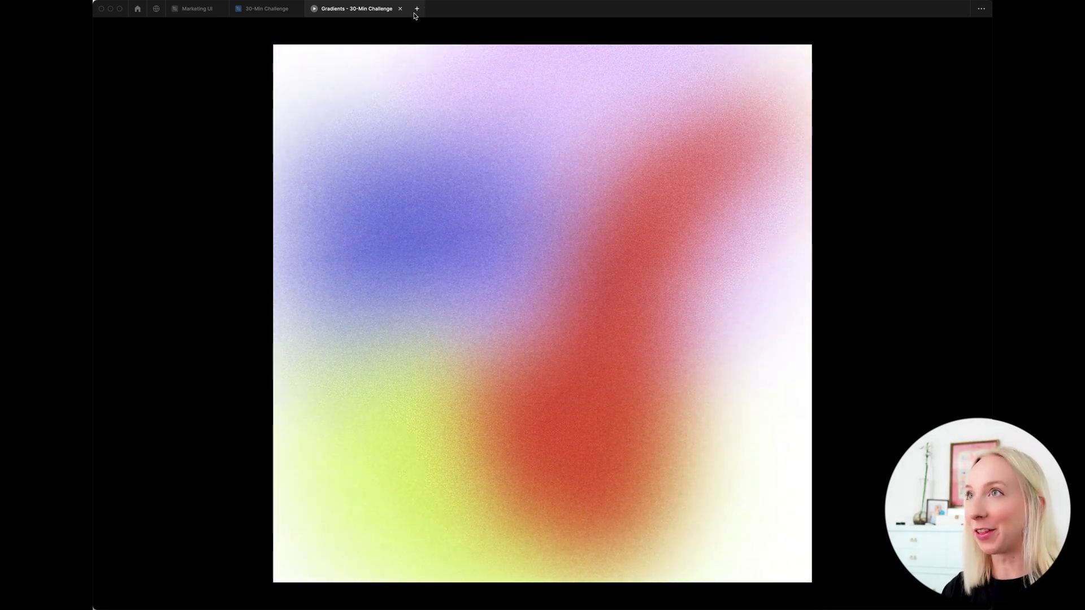
Close the prototype preview and switch the right panel back to Design properties
click(400, 9)
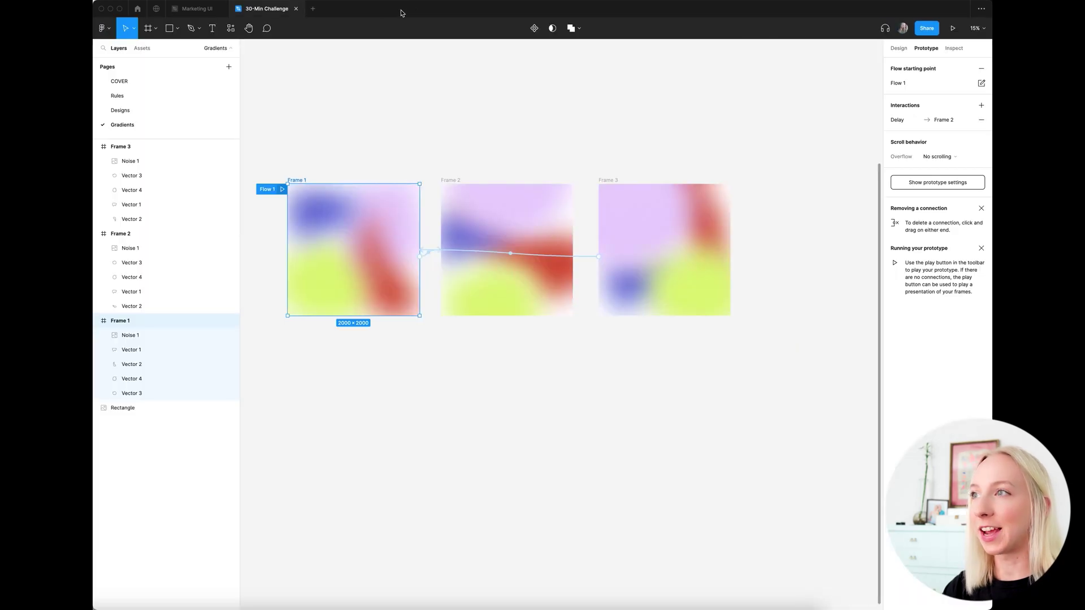
click(540, 127)
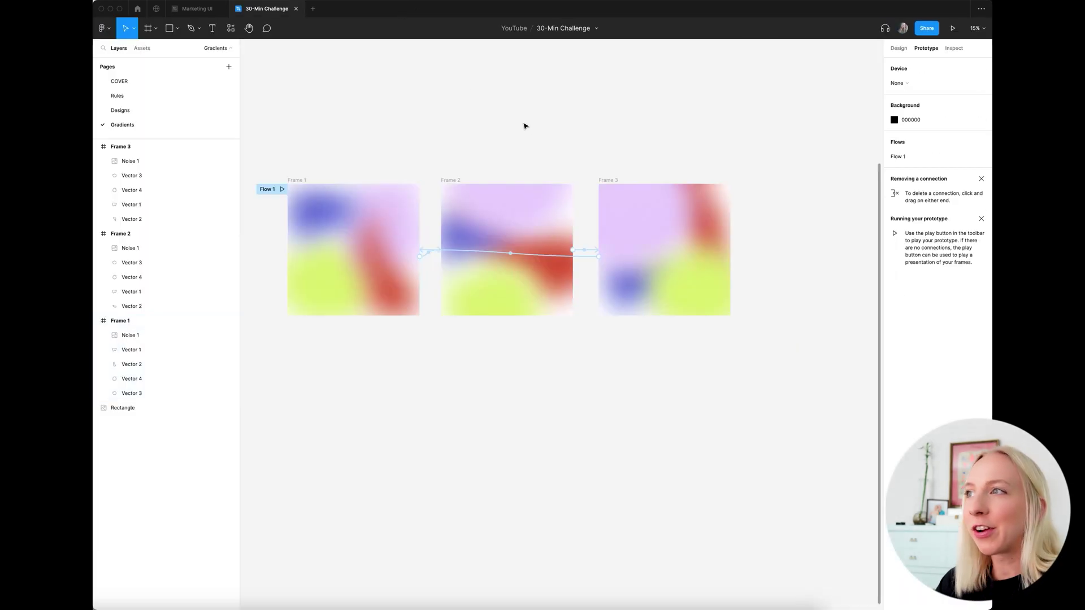
scroll(523, 125, left, 3)
scroll(507, 137, up, 6)
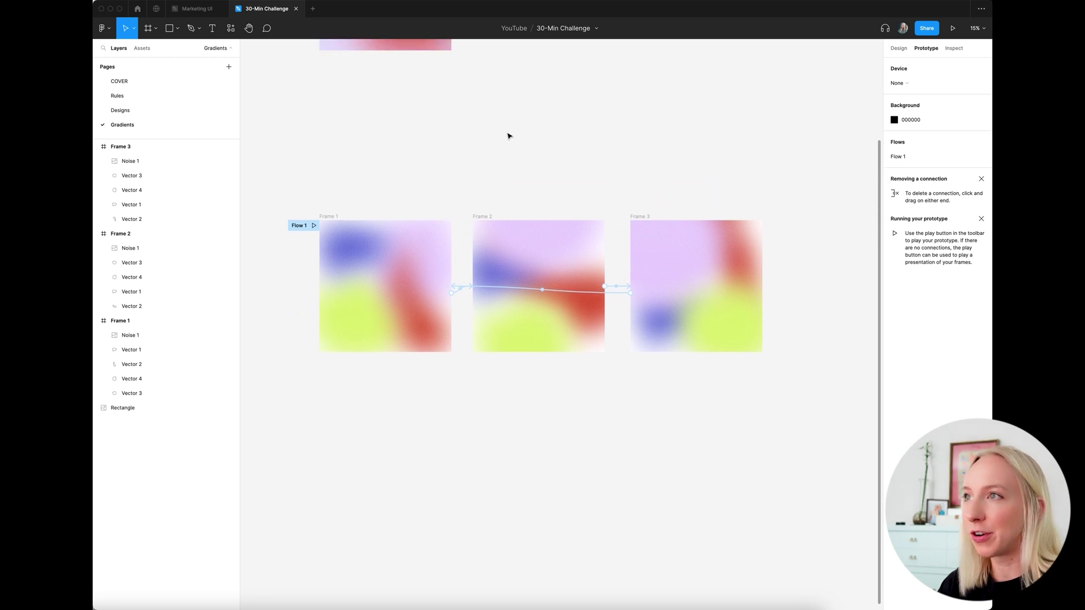
scroll(508, 137, up, 2)
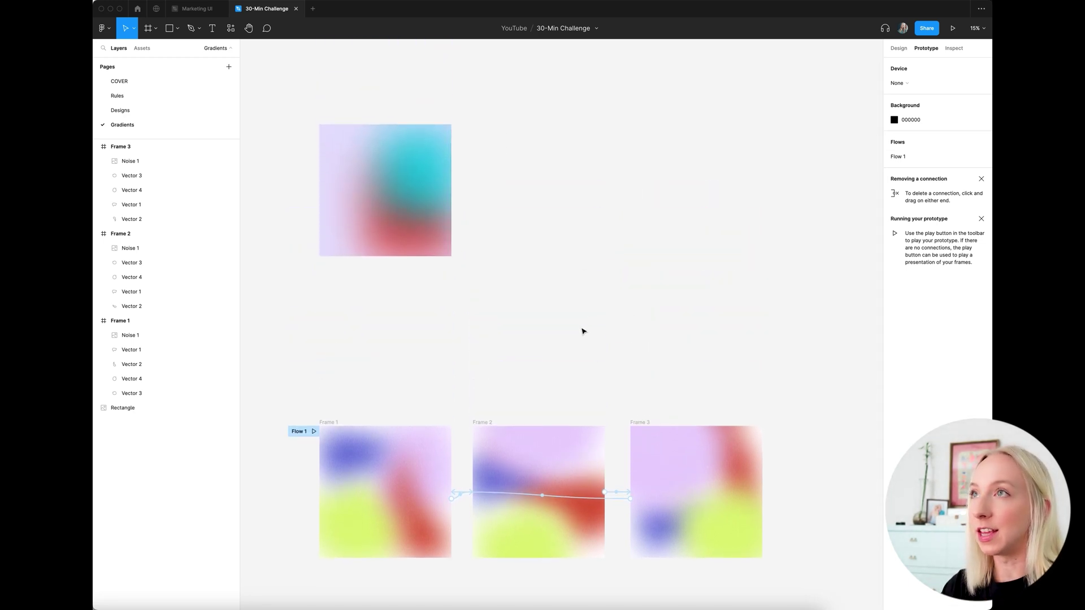
click(898, 49)
scroll(503, 252, down, 3)
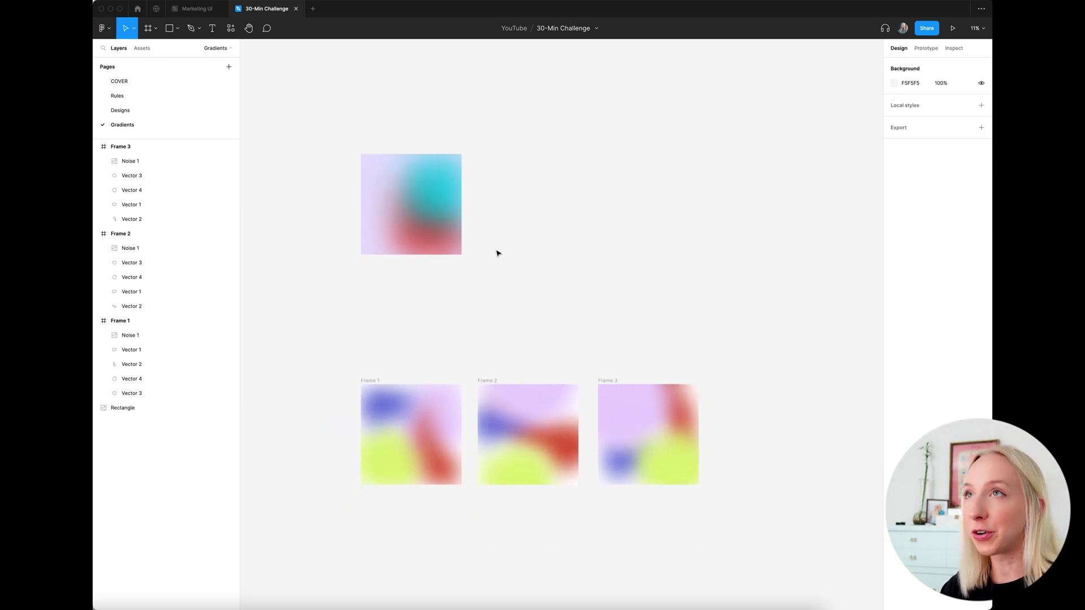
Go to the Designs page and select the Scan screen frame
click(133, 113)
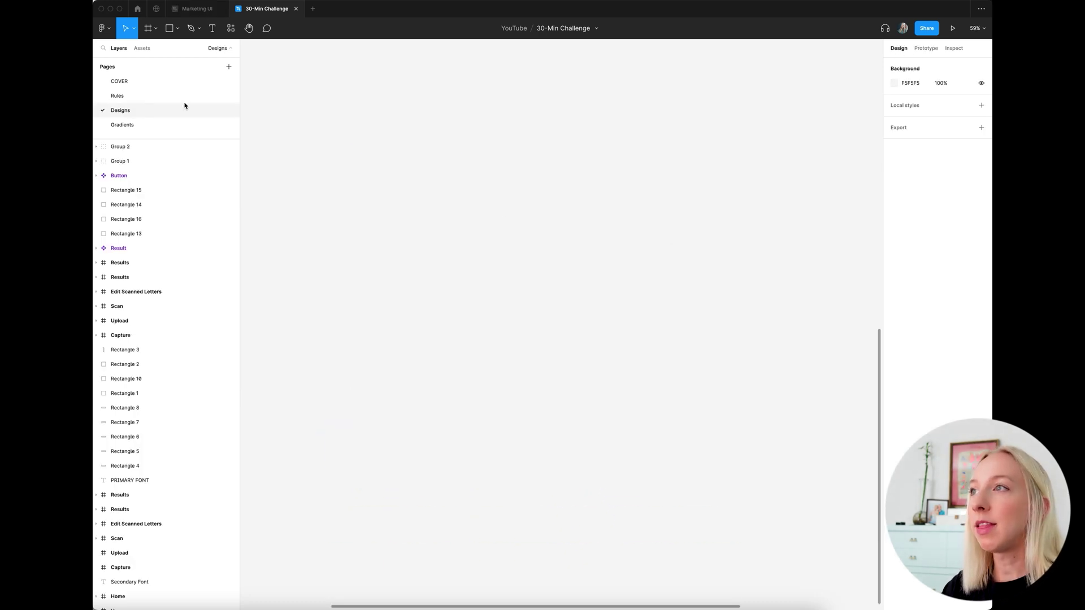
scroll(366, 155, down, 5)
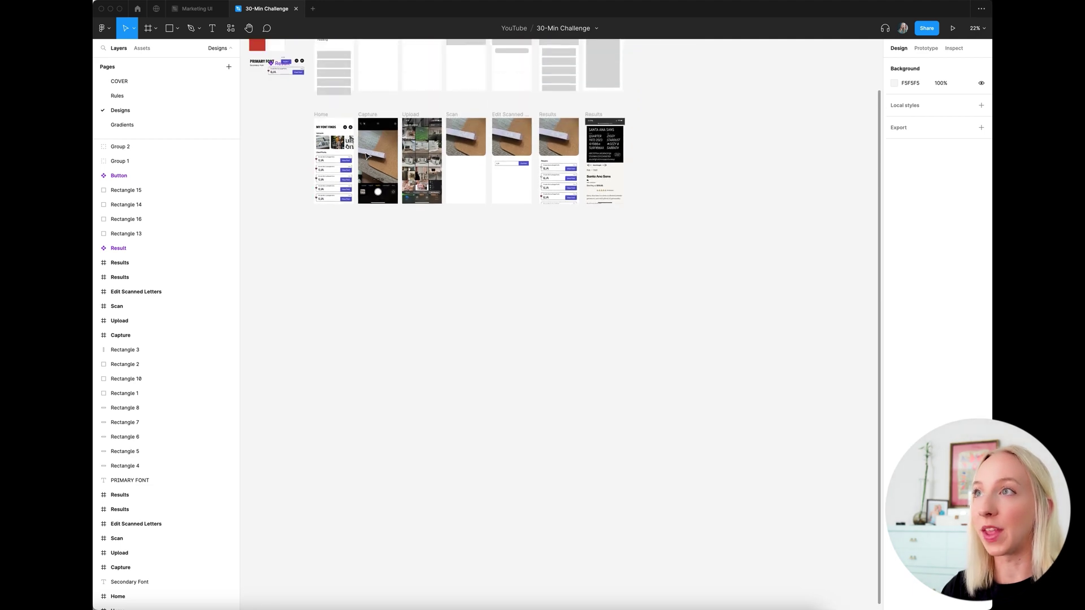
scroll(546, 142, up, 6)
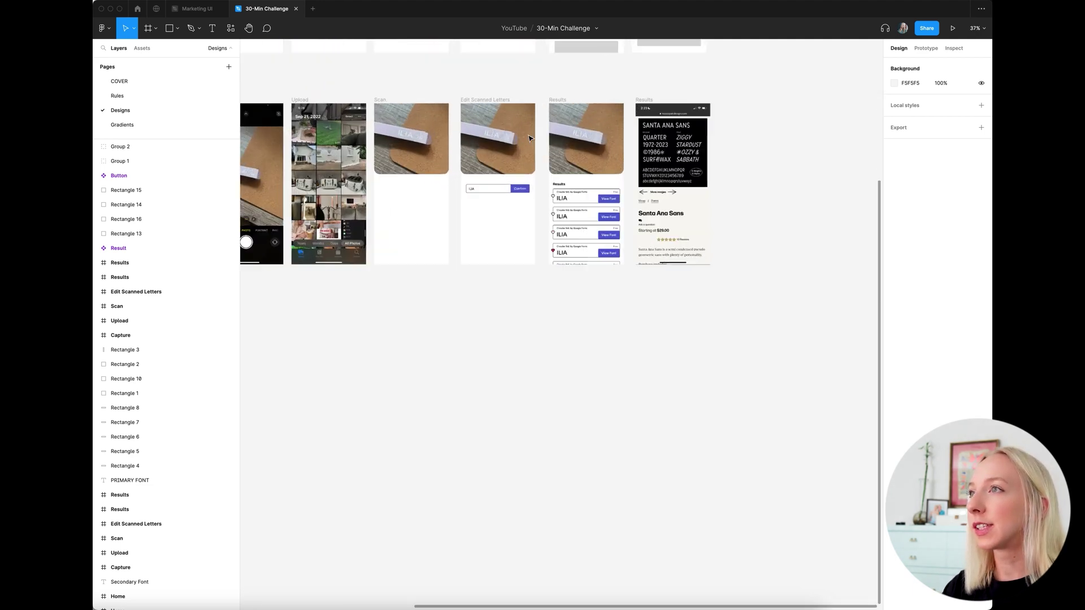
click(341, 147)
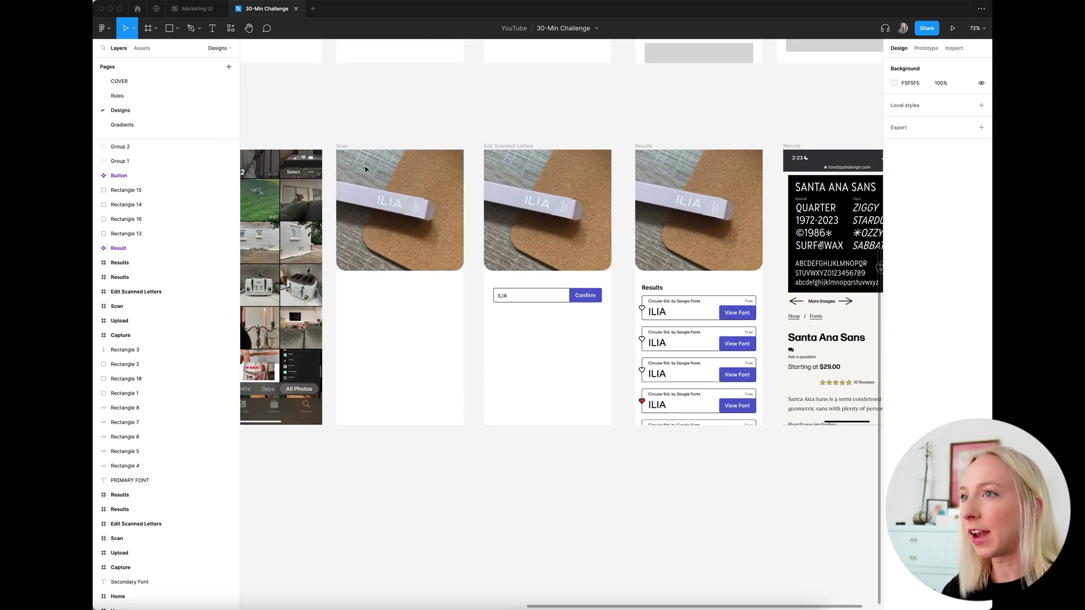
scroll(389, 167, left, 10)
scroll(388, 167, left, 1)
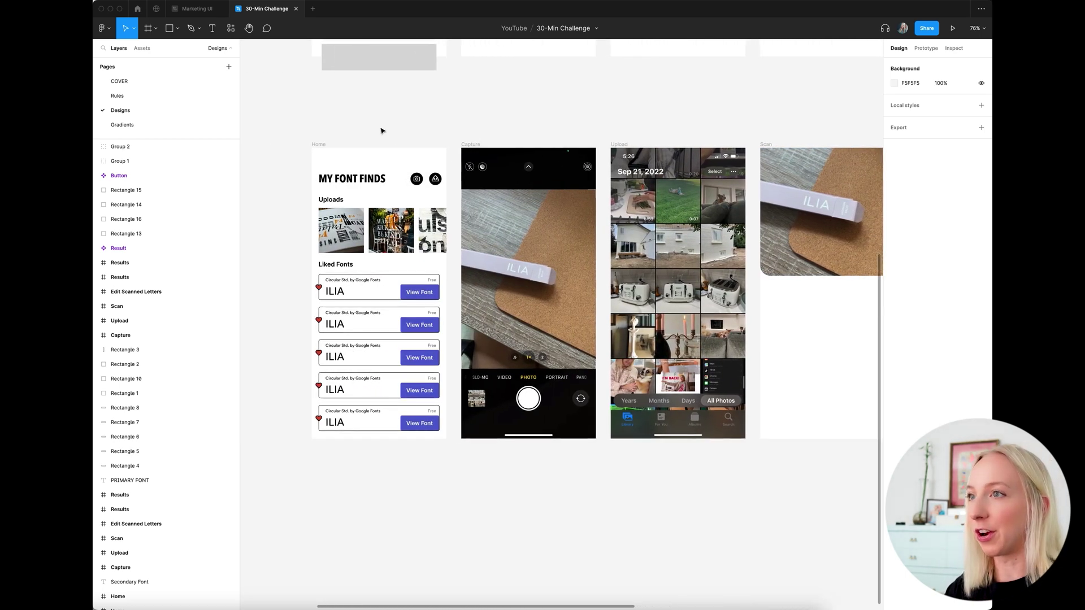
scroll(382, 132, right, 3)
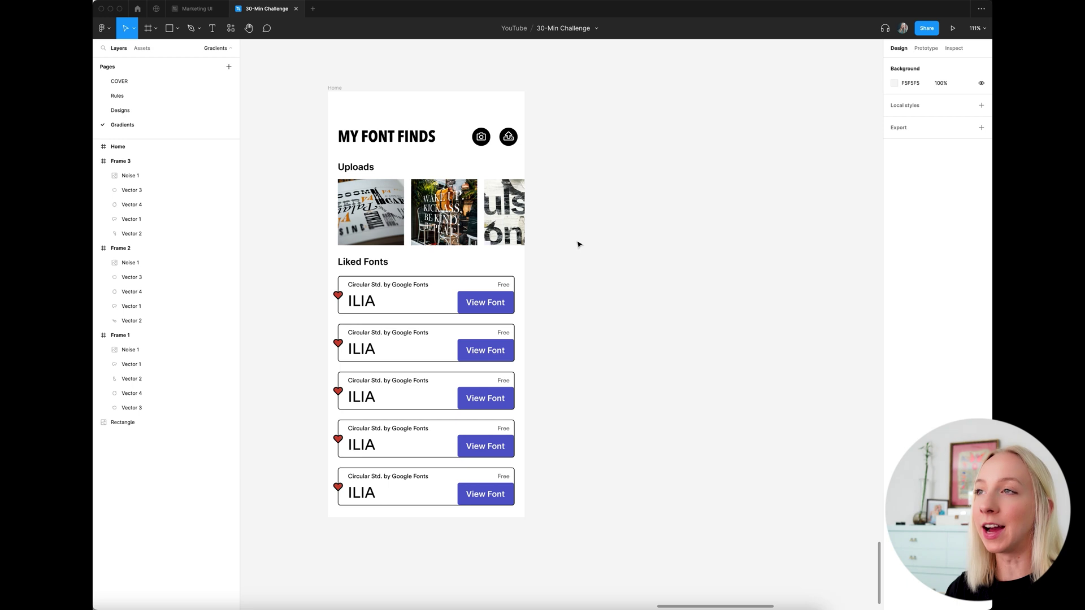
click(362, 219)
shift+click(443, 212)
shift+click(504, 212)
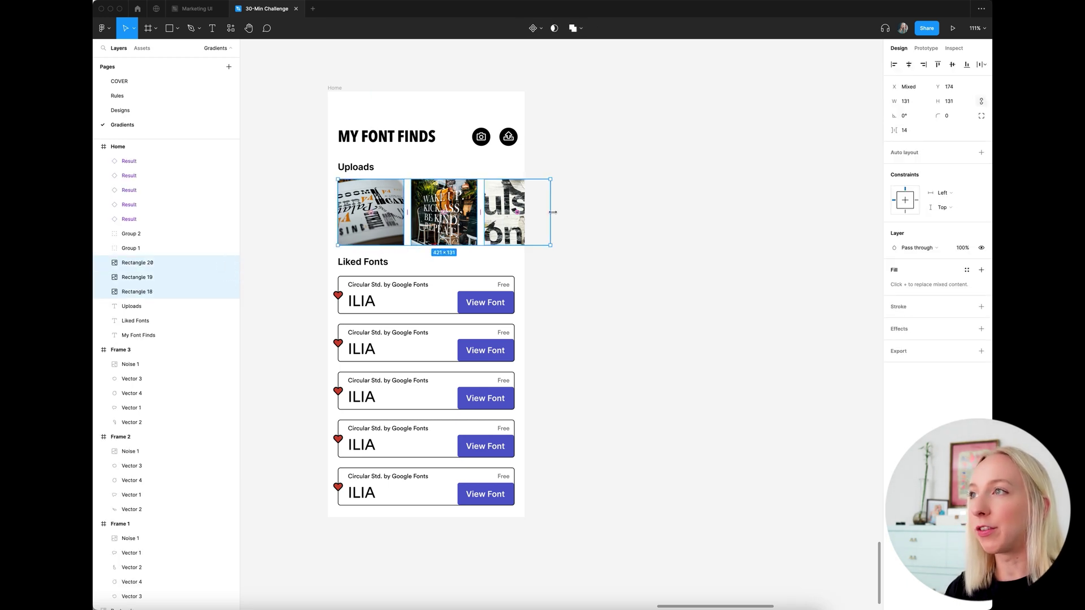
click(584, 216)
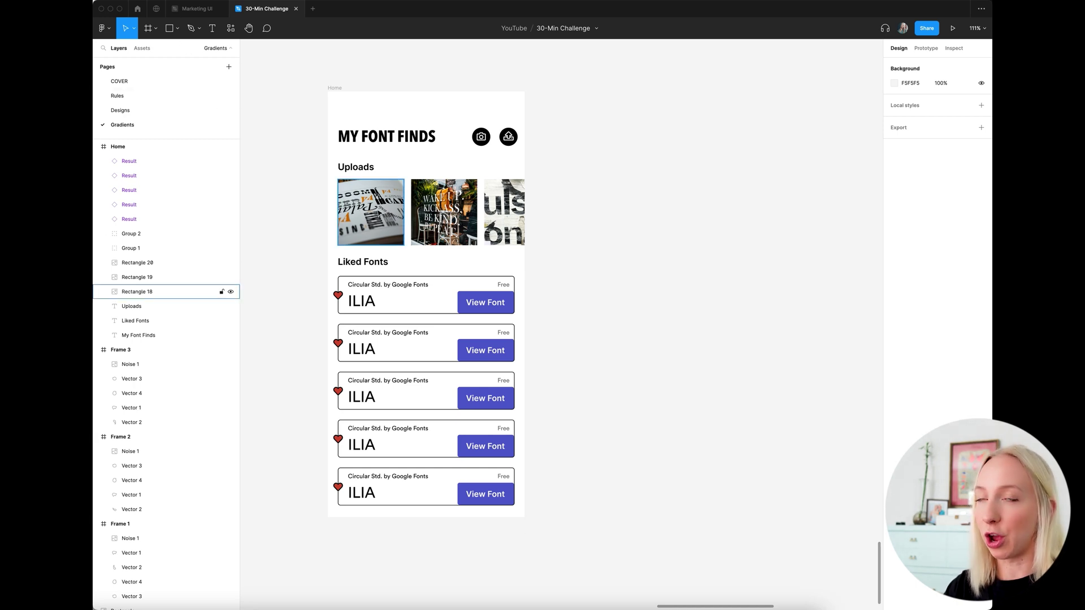
scroll(389, 213, up, 5)
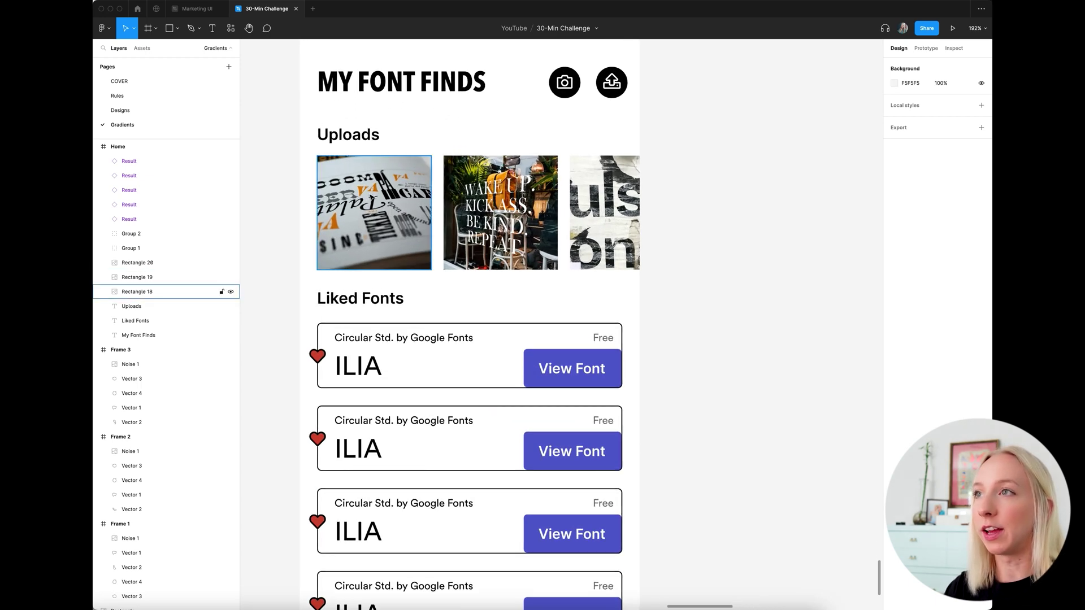
scroll(362, 232, down, 5)
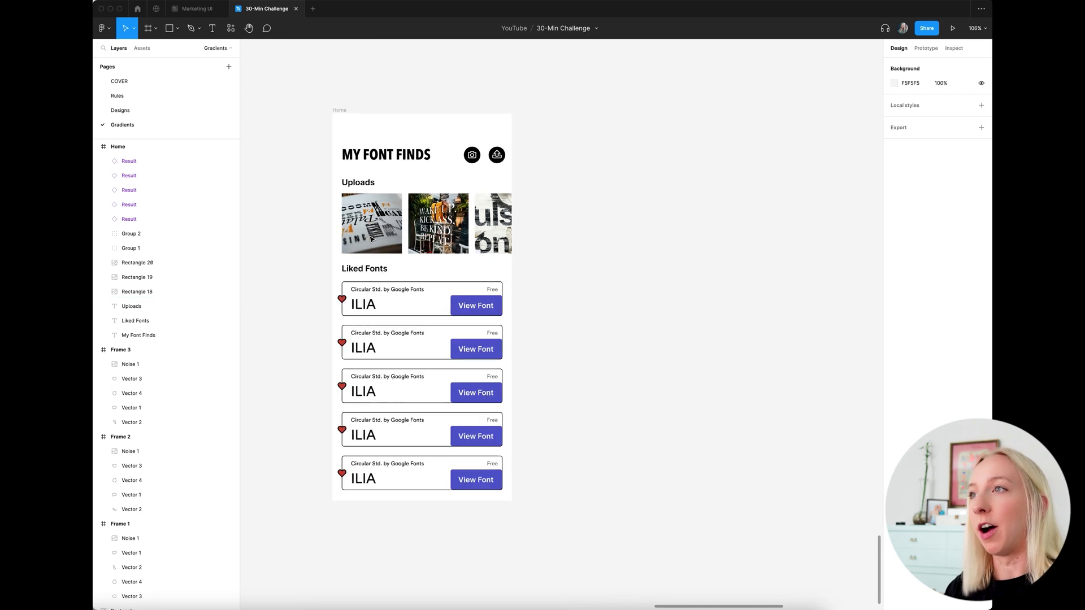
click(389, 224)
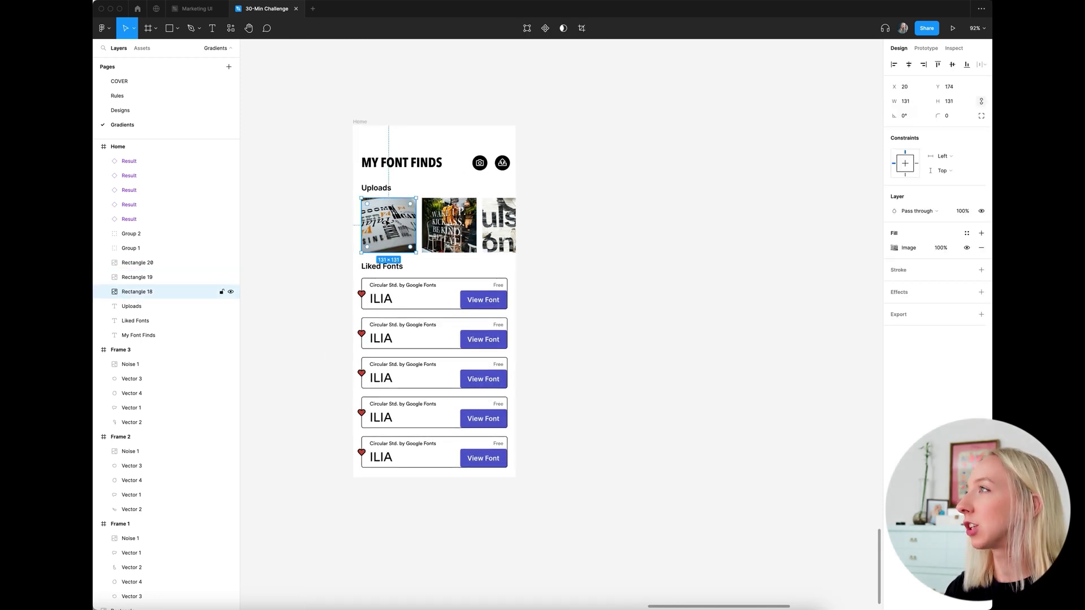
scroll(387, 225, up, 5)
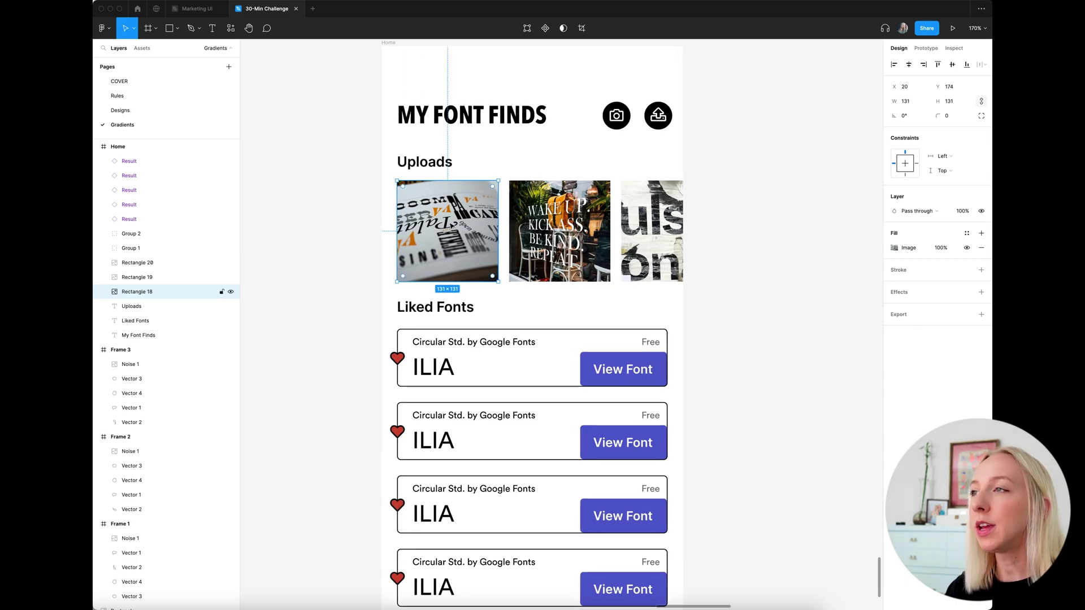
scroll(450, 224, right, 5)
key(f)
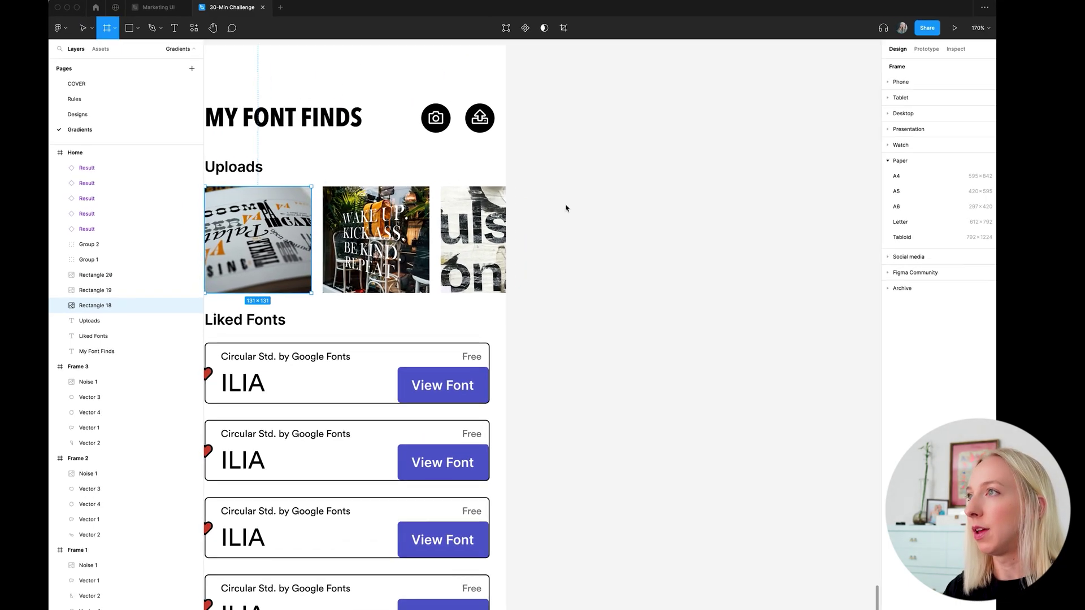
Draw Frame 4 right of the Uploads images, set its width to 131, and reposition it
drag(568, 182, 667, 280)
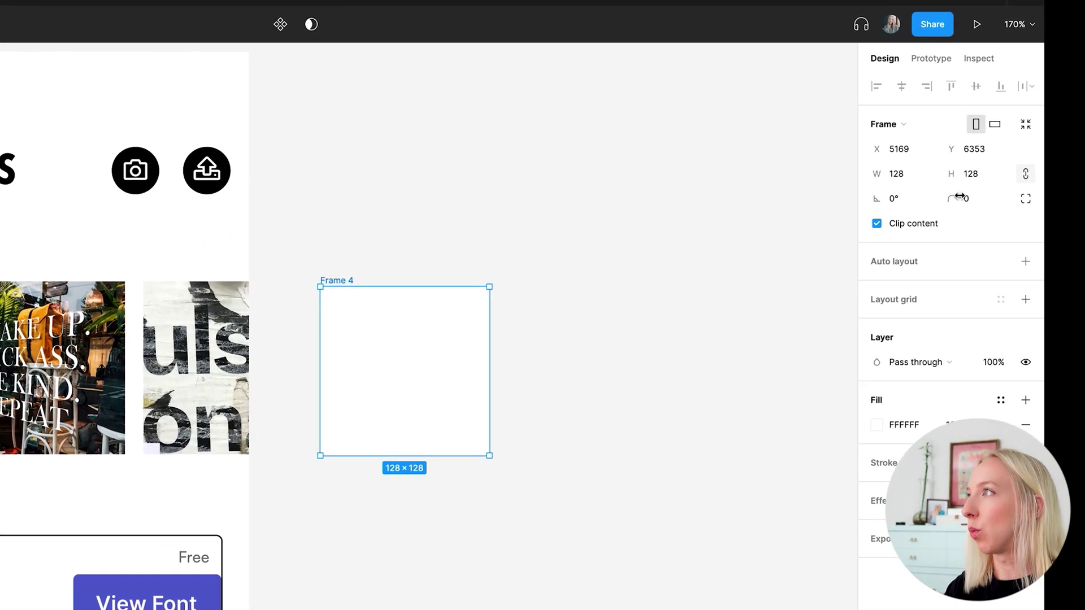
click(899, 174)
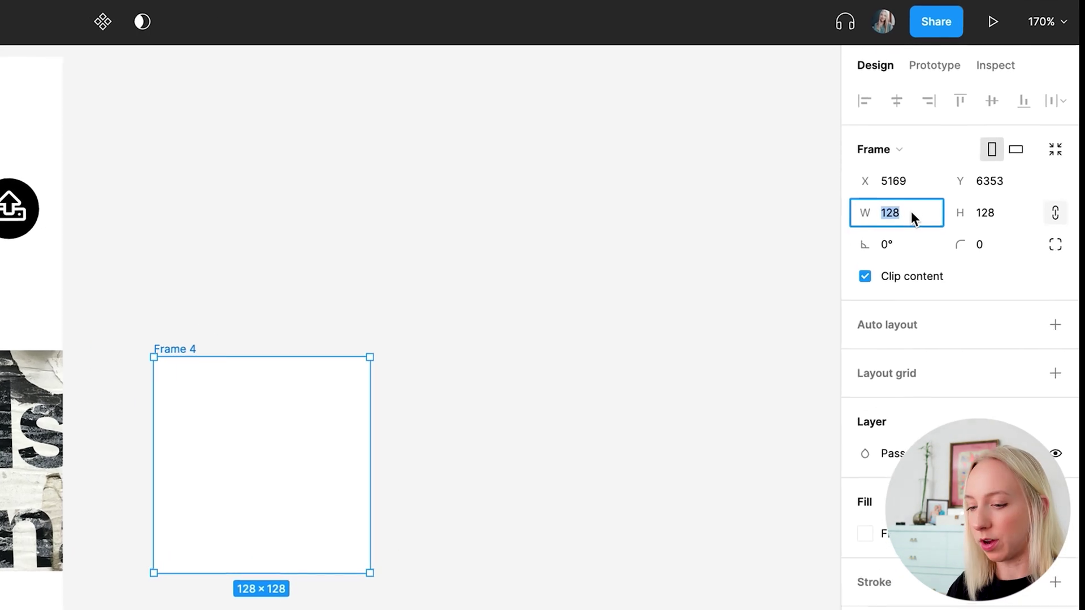
text(131)
key(Return)
click(552, 288)
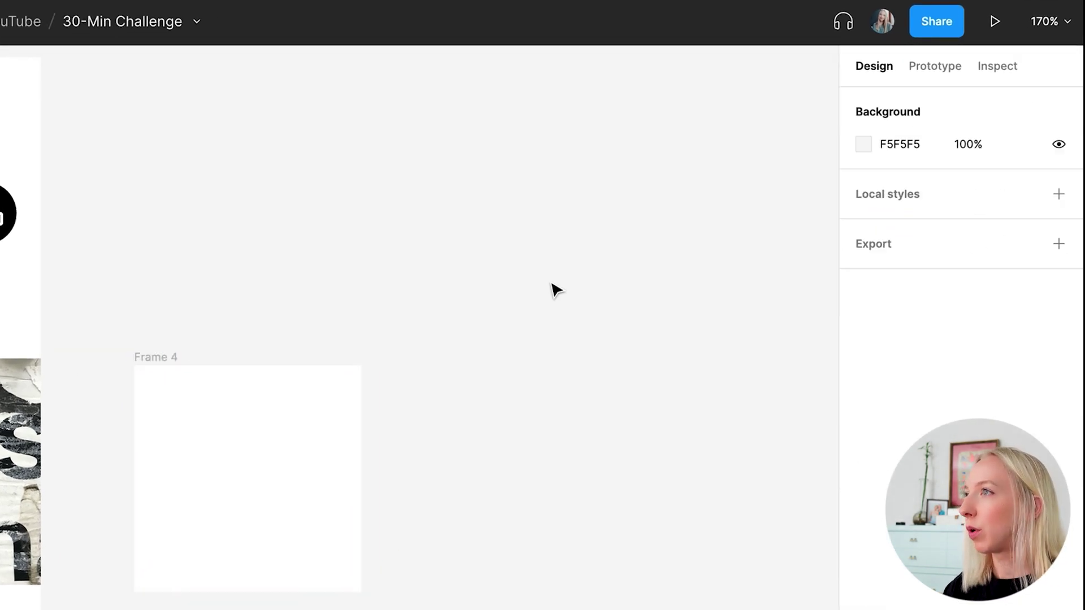
drag(170, 364, 251, 365)
scroll(252, 364, left, 5)
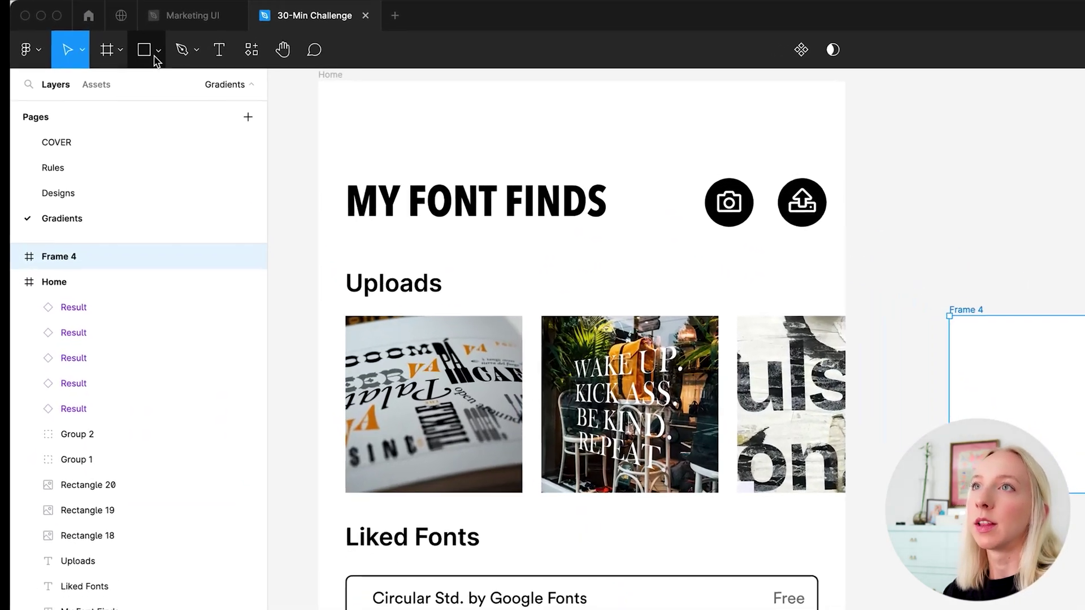
Draw a blob path inside Frame 4 with the Pen tool
click(196, 49)
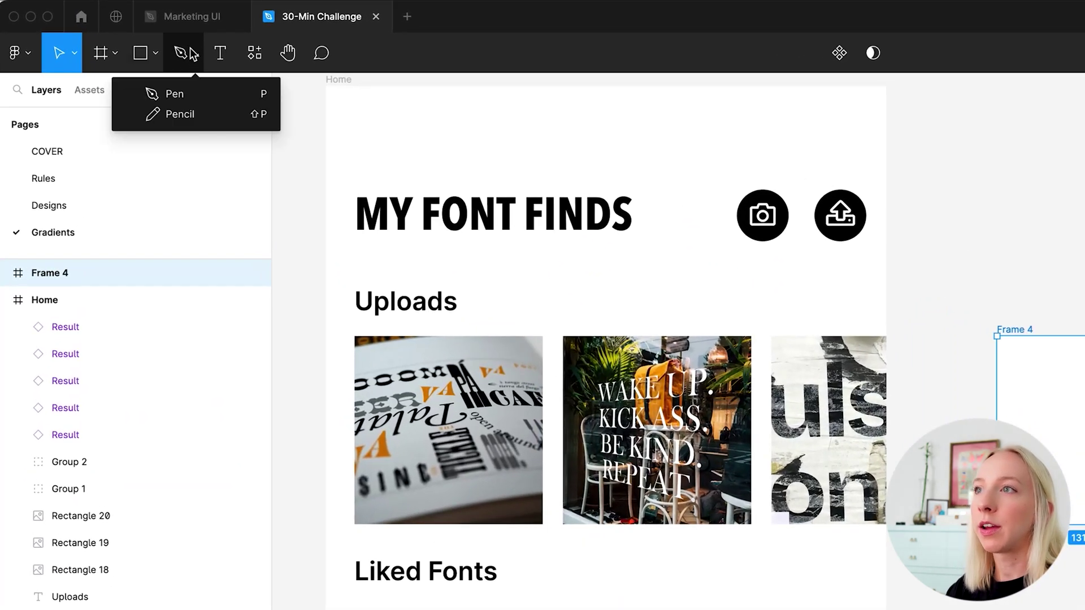
click(162, 93)
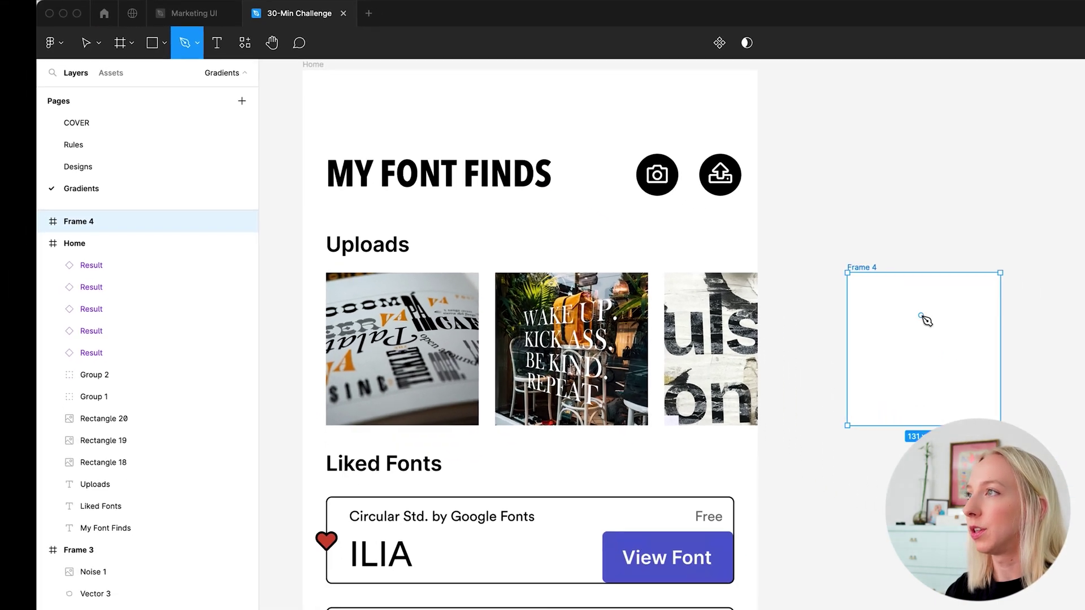
click(1082, 381)
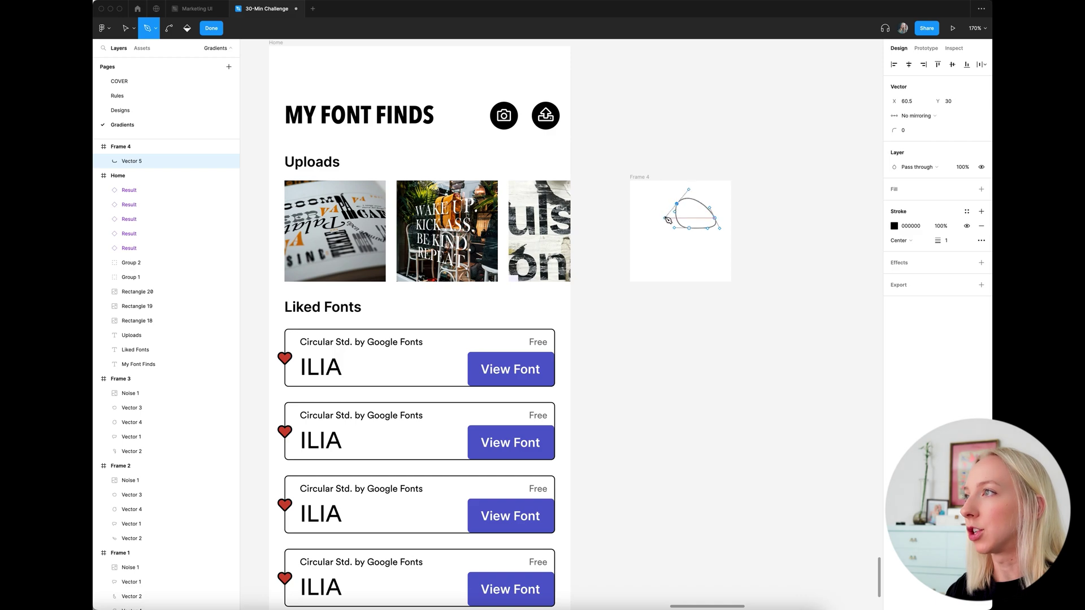
key(Escape)
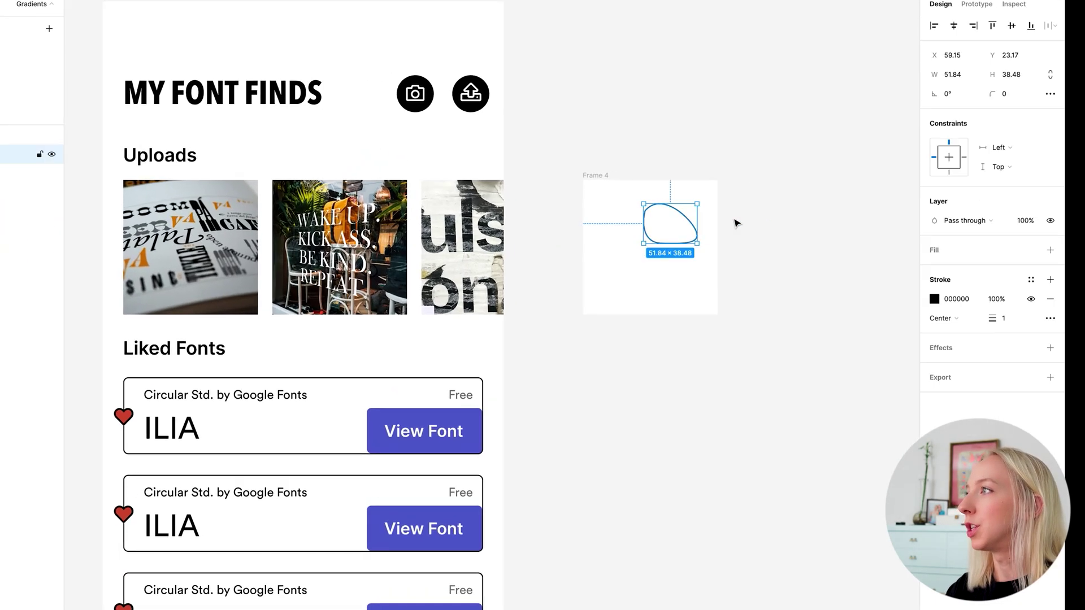
Remove the blob's outline and give it a solid black fill with the eyedropper
click(1049, 299)
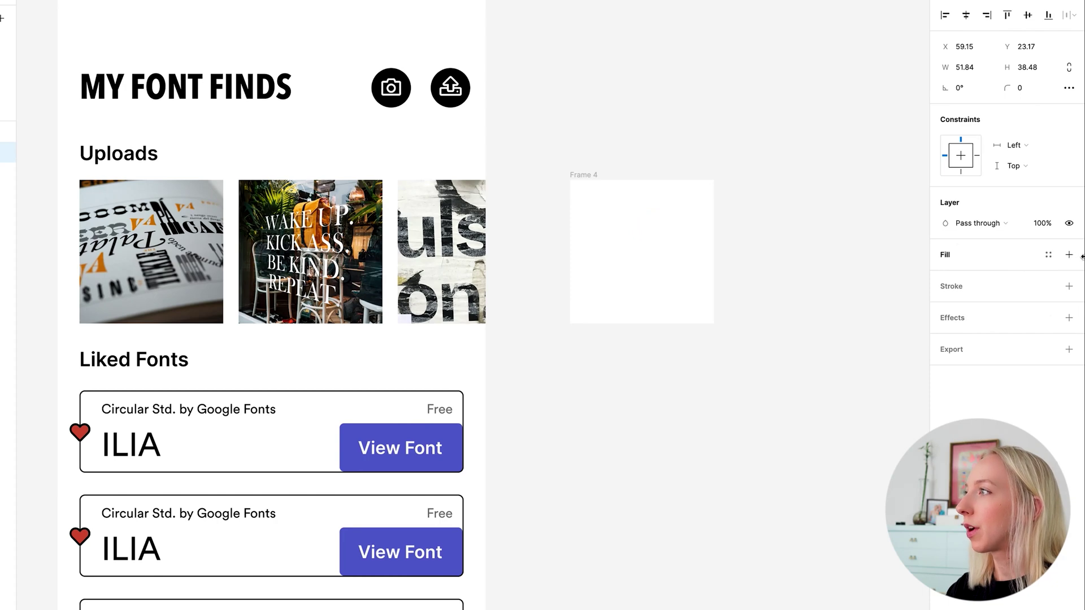
click(1069, 254)
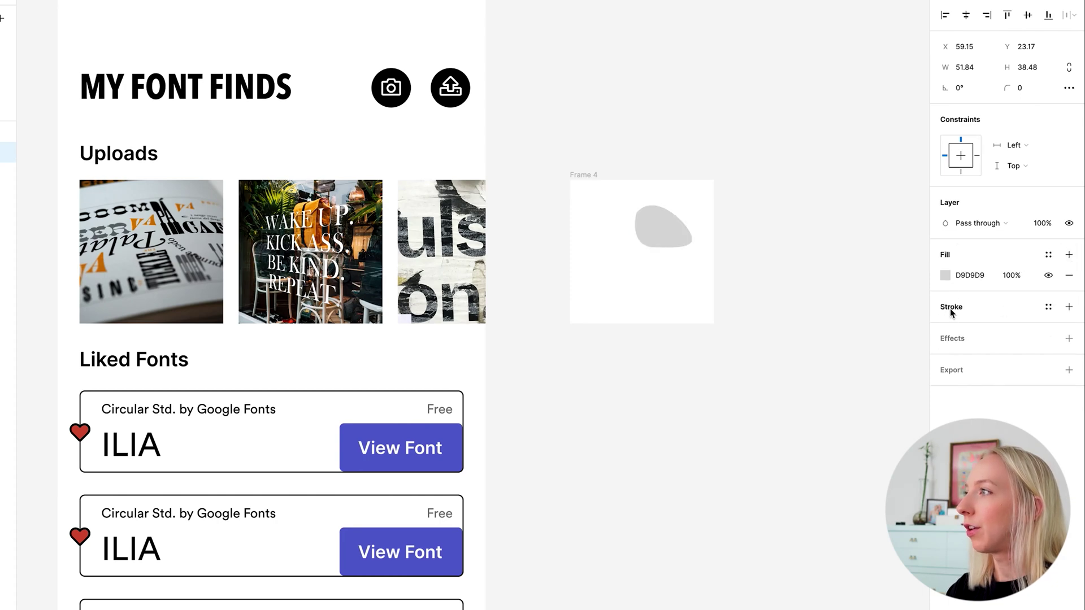
click(944, 275)
click(793, 470)
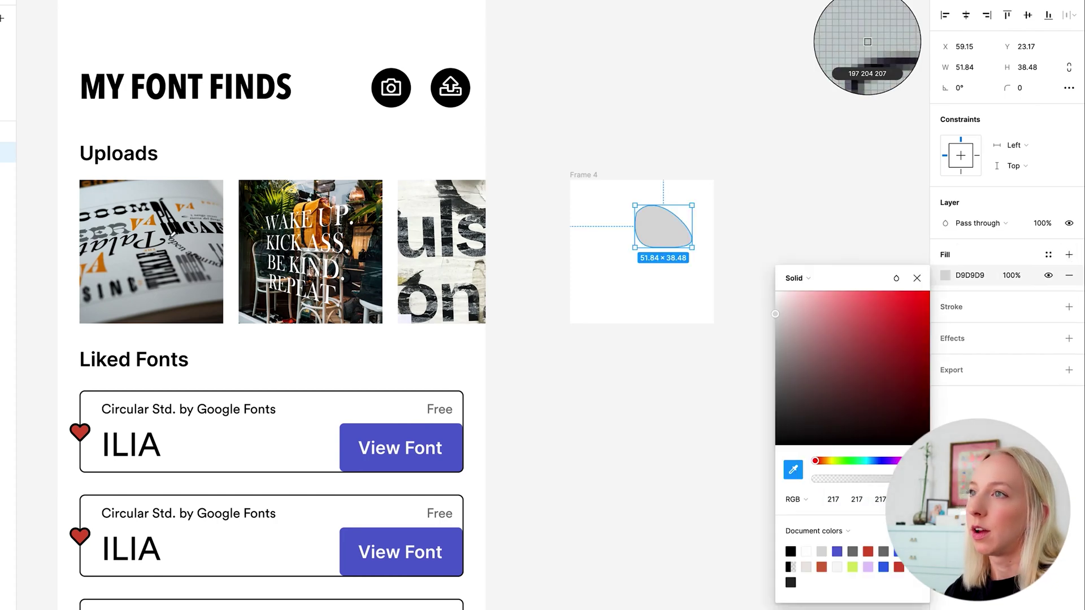
click(864, 40)
click(635, 353)
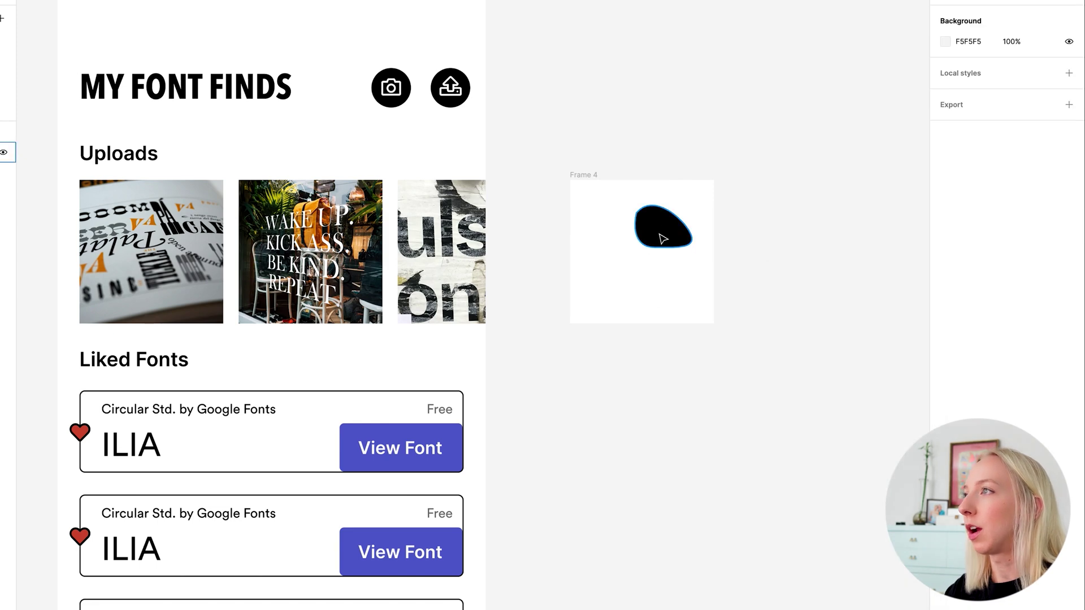
Rotate the blob to about -30° and place two copies at the frame's left and bottom
click(662, 239)
drag(697, 206, 710, 228)
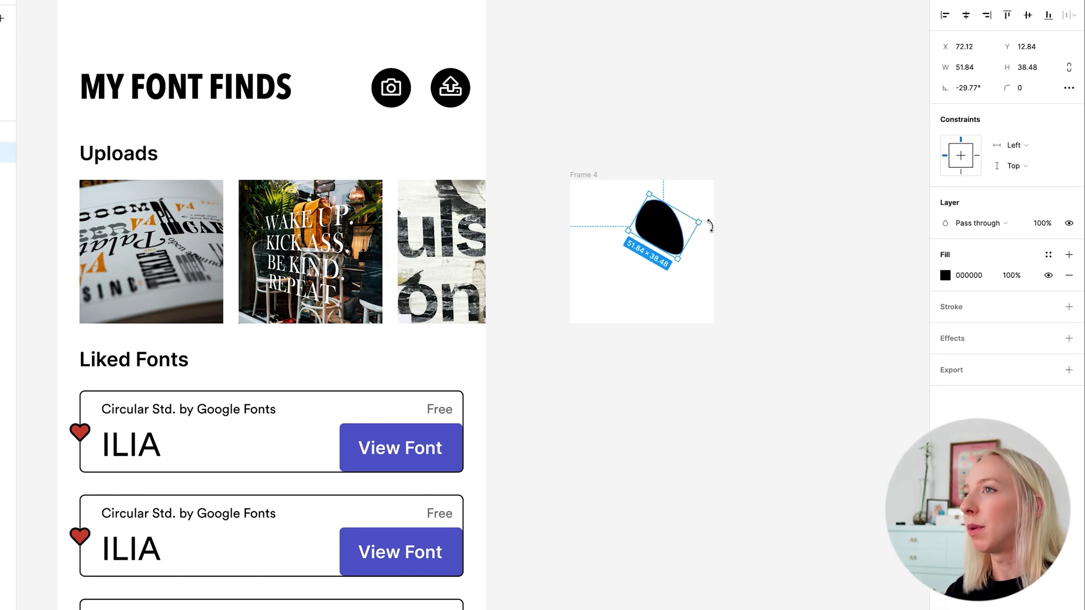
click(738, 235)
click(677, 237)
click(707, 254)
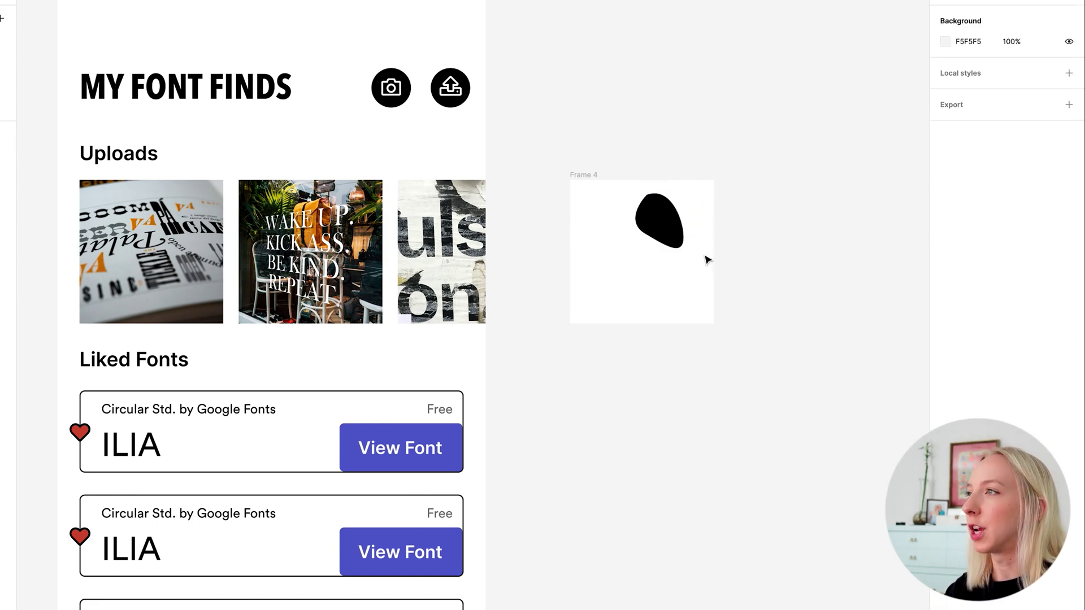
drag(670, 229, 659, 272)
click(729, 265)
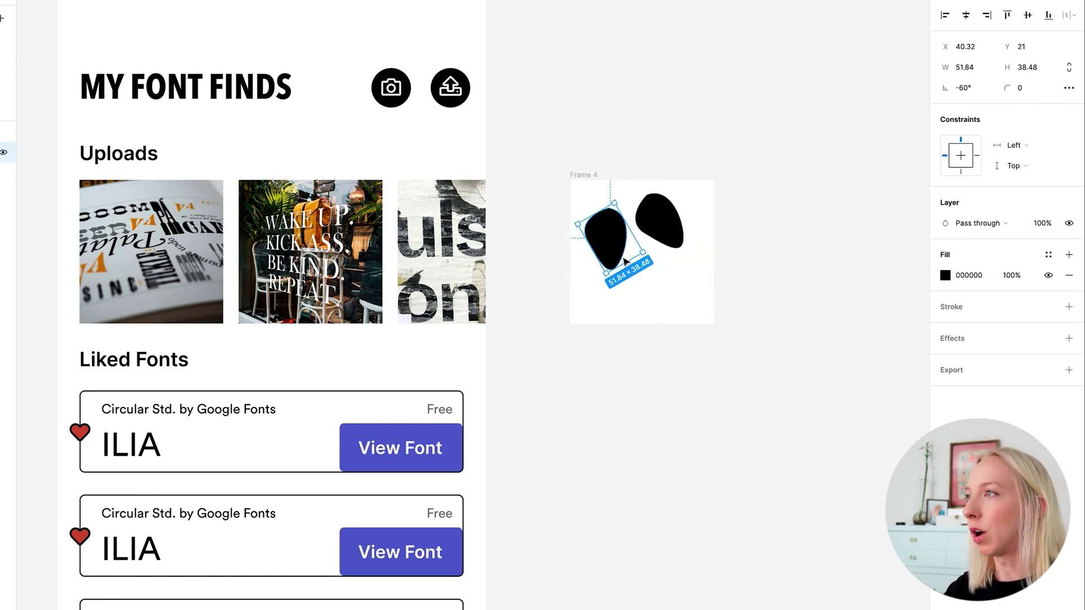
drag(607, 249, 667, 337)
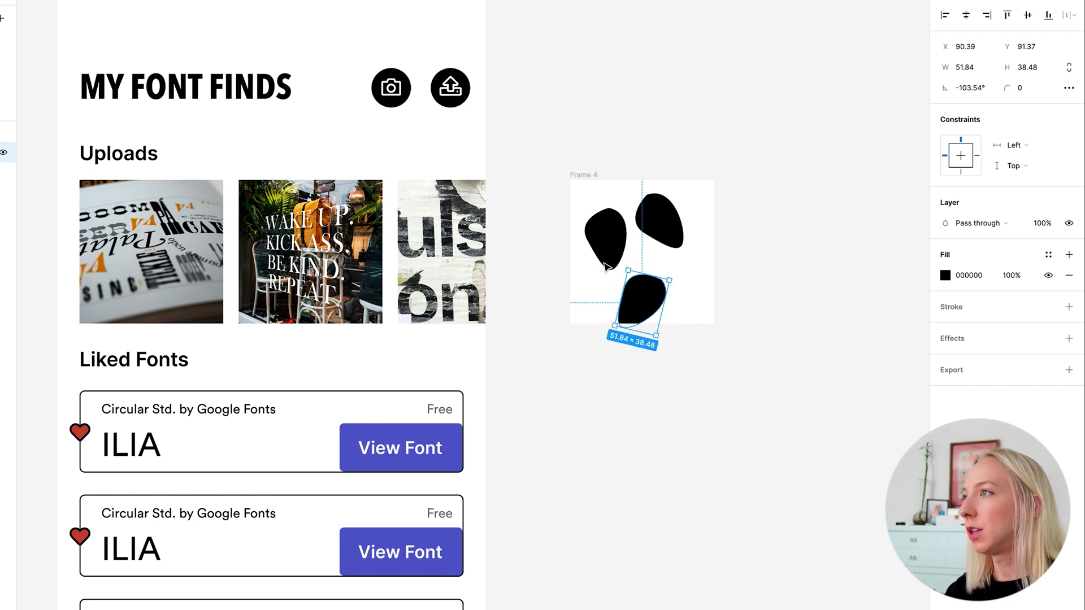
Colour the left and bottom blobs orange #D77A02 sampled from the first upload photo
key(ctrl+a)
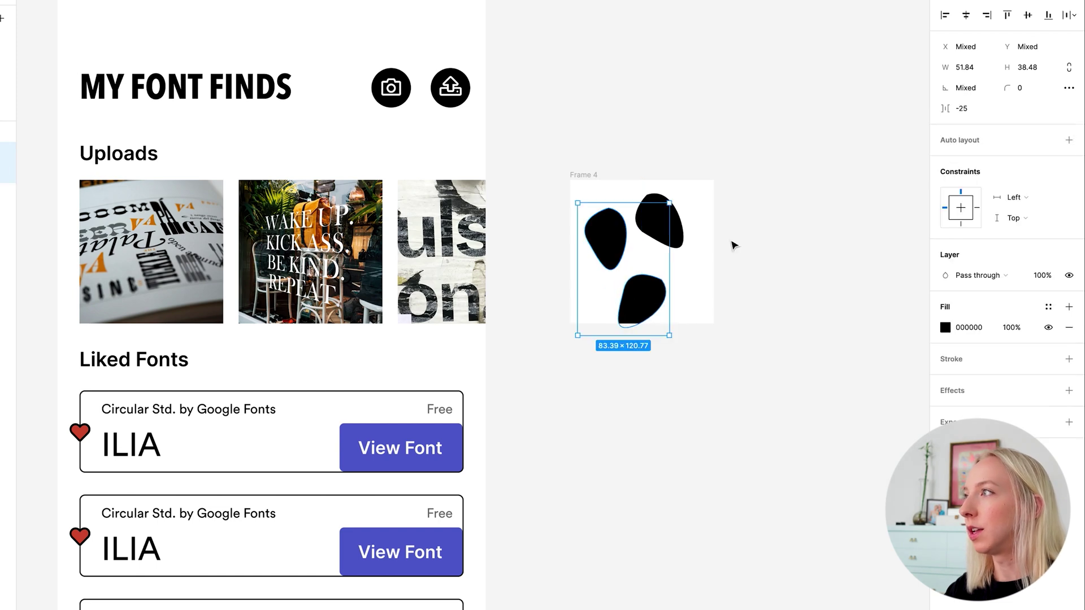
click(944, 326)
click(790, 524)
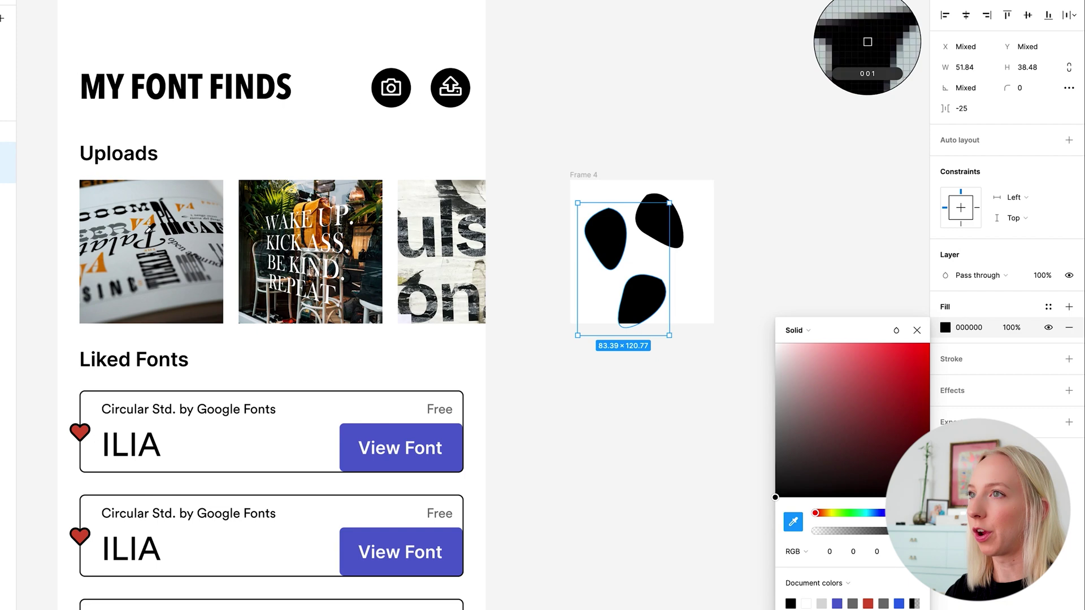
click(137, 223)
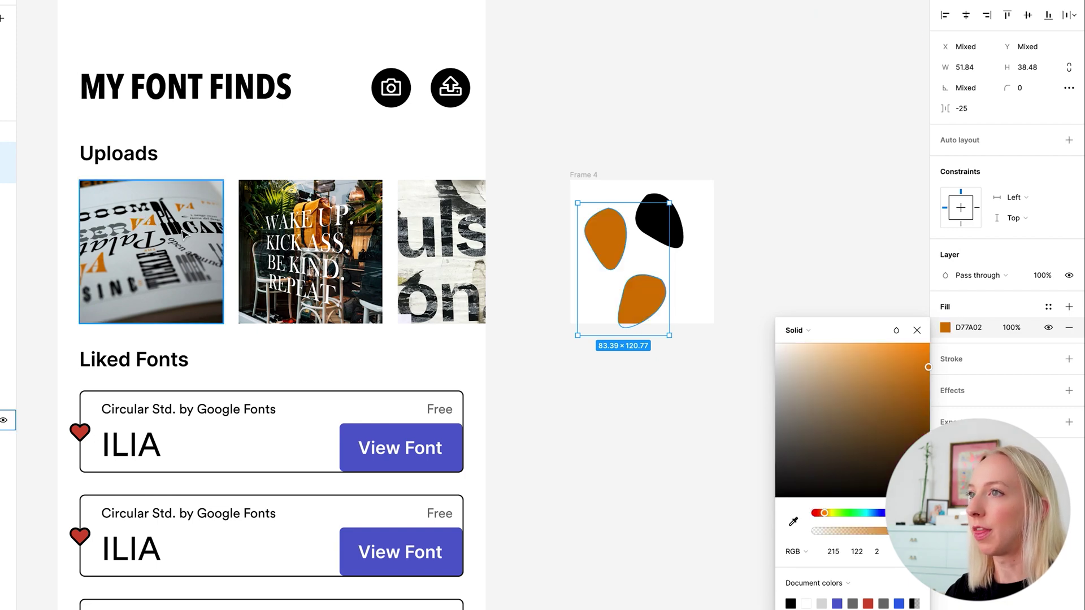
click(644, 407)
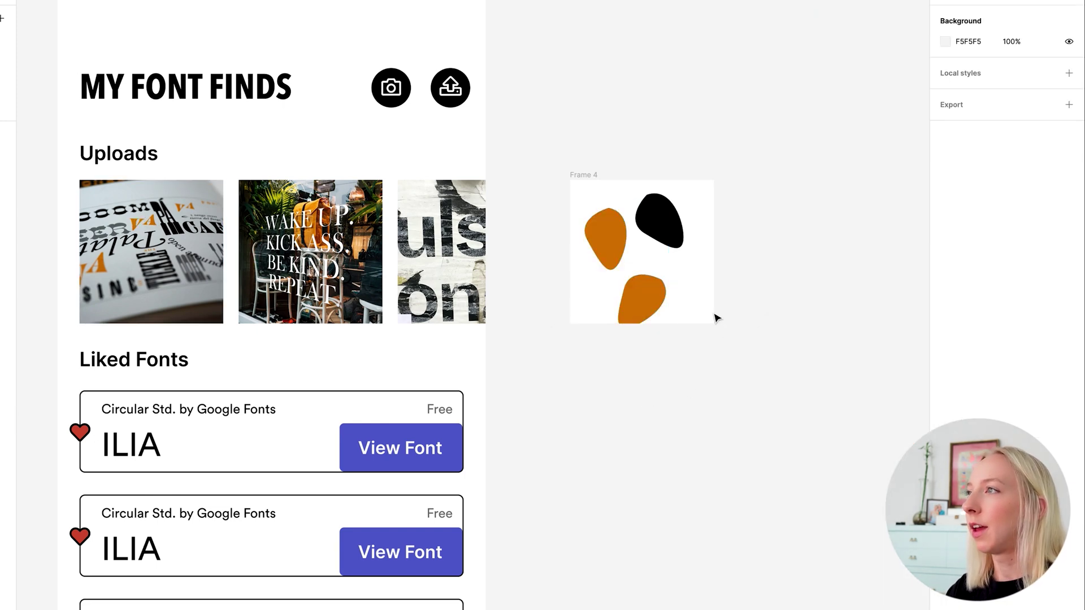
Add a large blob at bottom right, rotated about -67°, filled dark brown #433428
drag(664, 239, 915, 273)
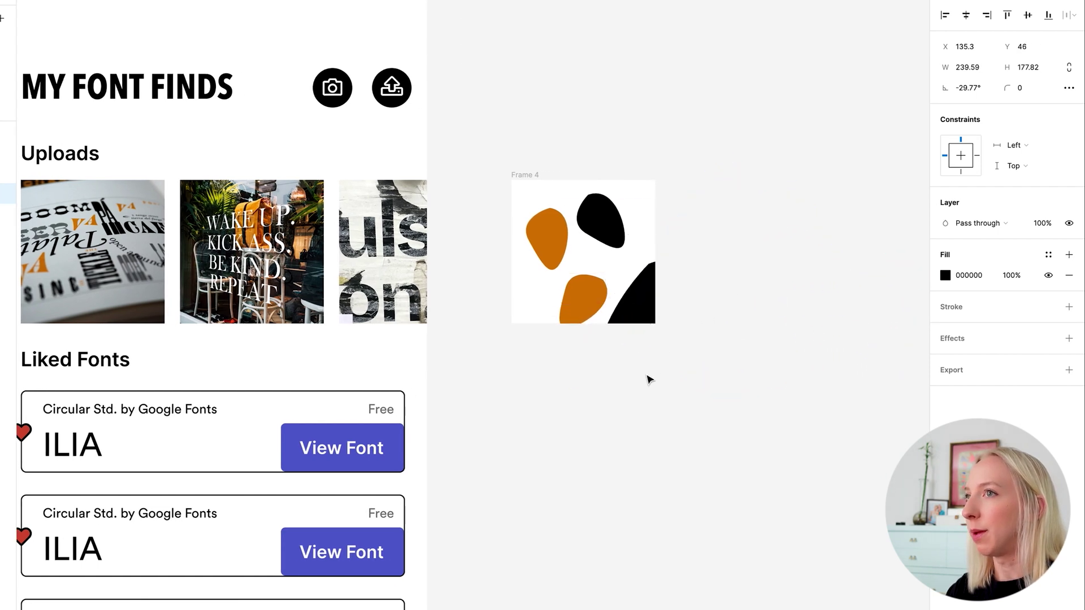
click(649, 379)
scroll(650, 379, left, 3)
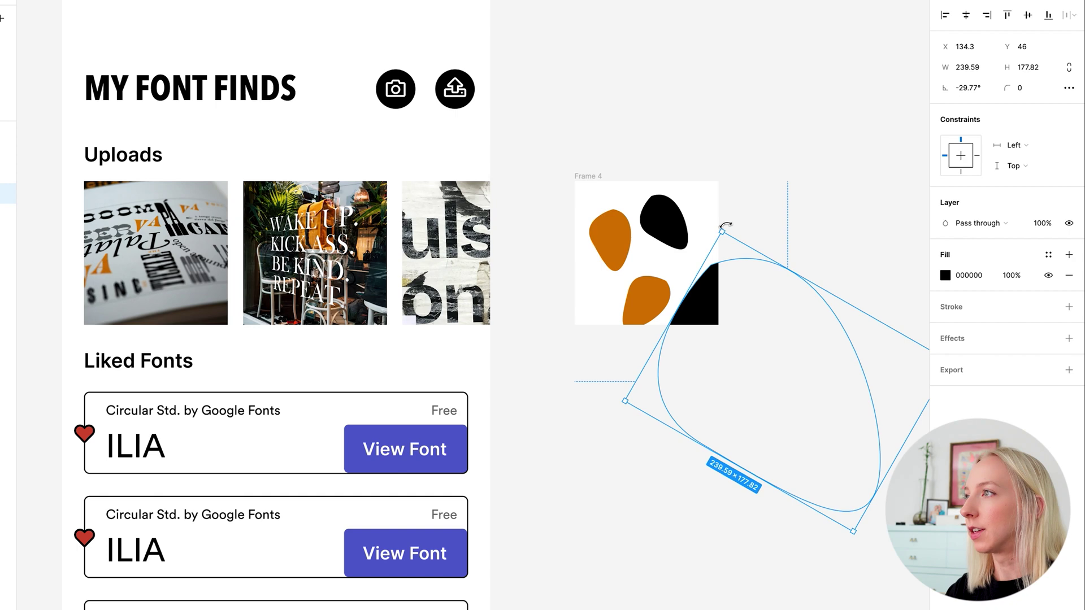
drag(726, 225, 642, 303)
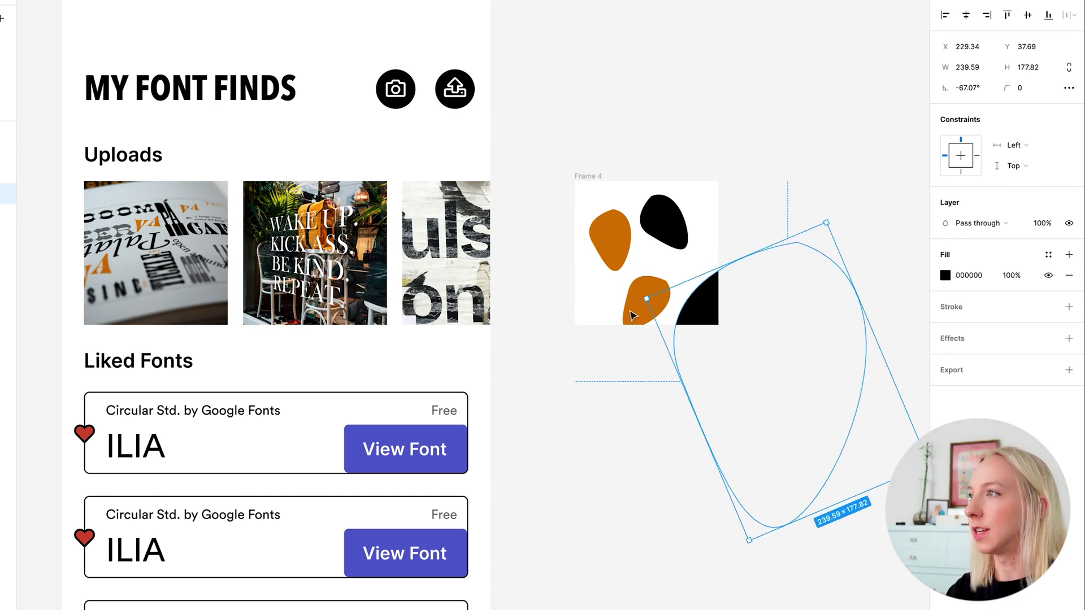
drag(711, 303, 689, 315)
click(966, 276)
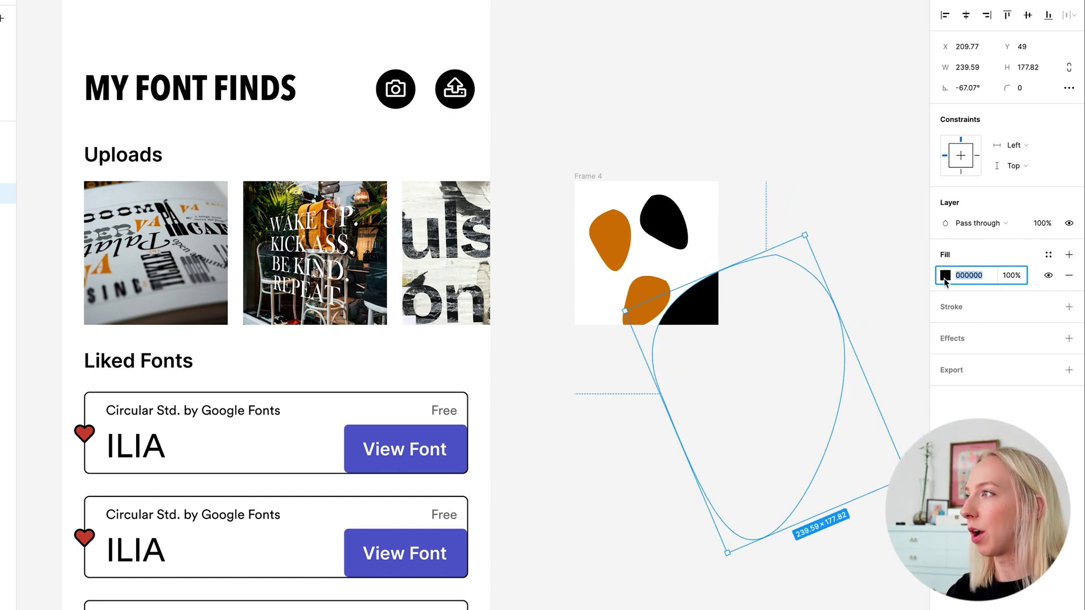
click(944, 276)
key(i)
click(220, 320)
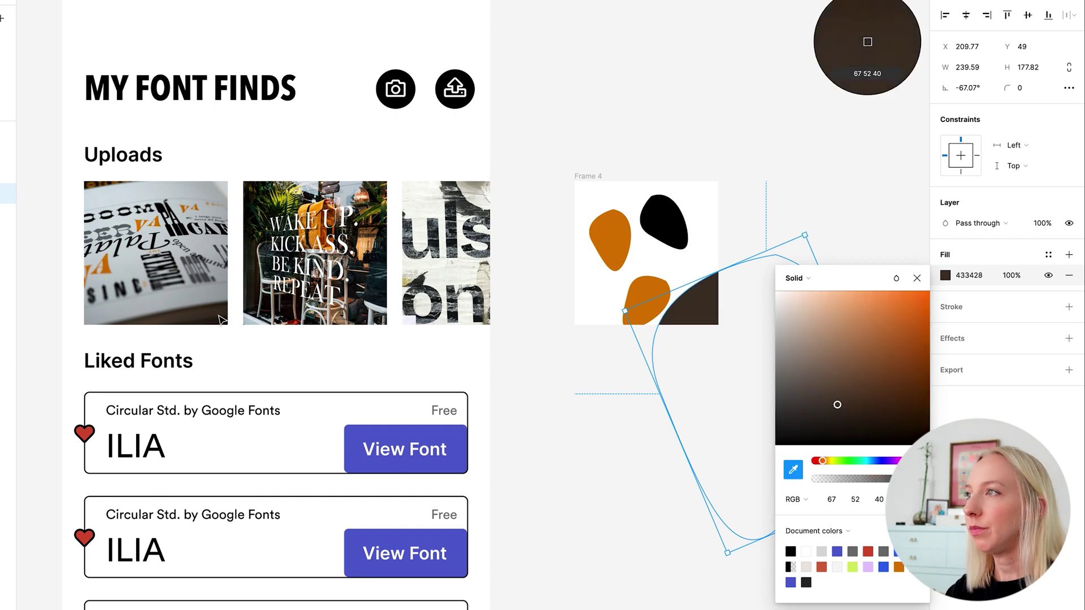
Fine-tune the orange and black blob positions, then select all blobs in Frame 4
click(799, 174)
drag(622, 243, 600, 232)
drag(663, 223, 670, 216)
drag(602, 232, 626, 238)
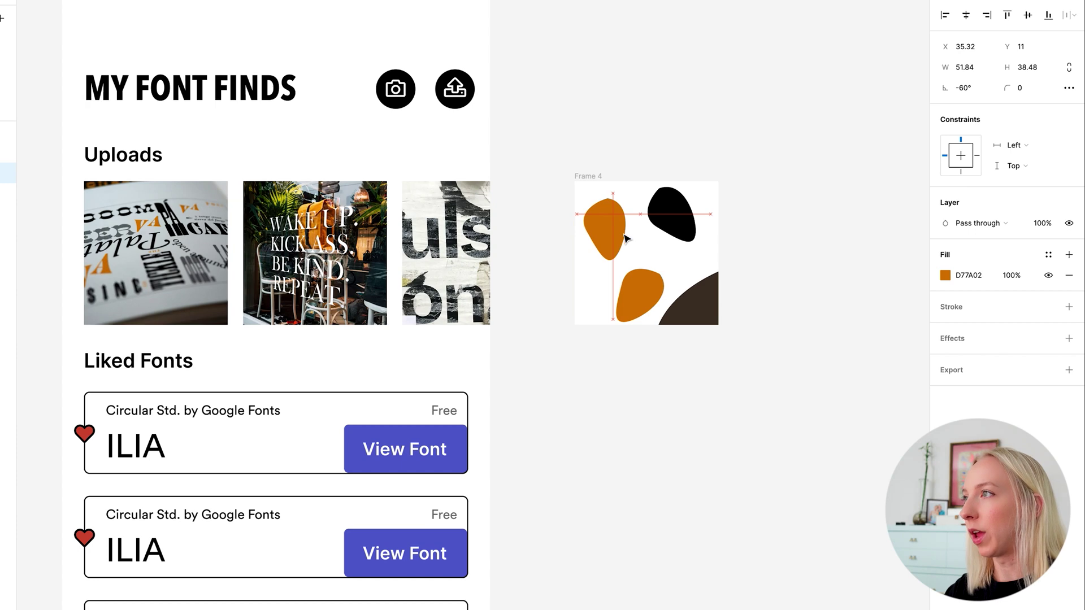
click(649, 293)
click(792, 289)
scroll(792, 290, up, 3)
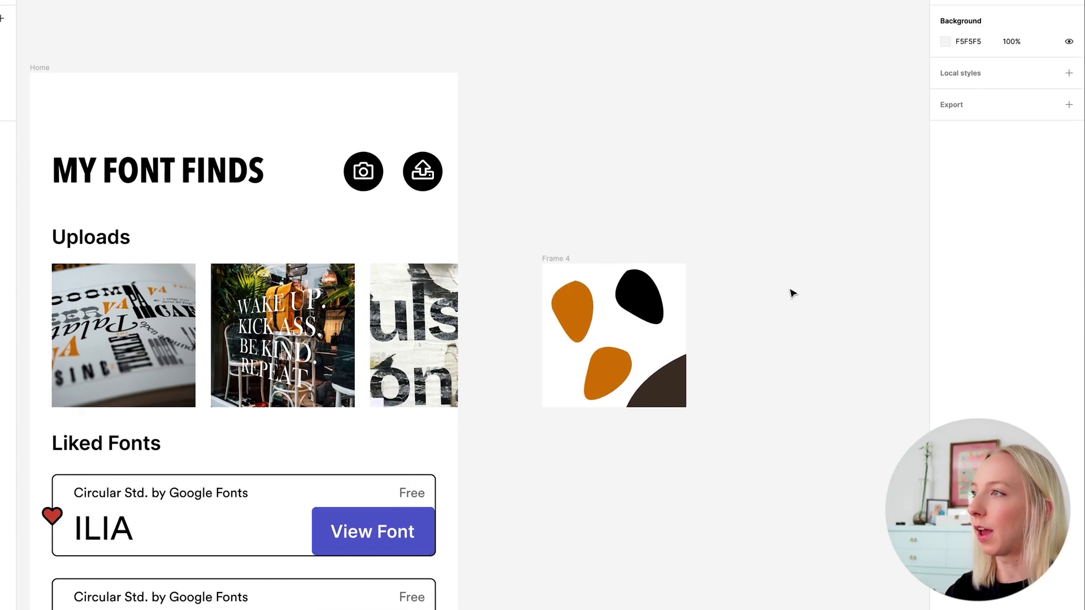
drag(538, 265, 669, 399)
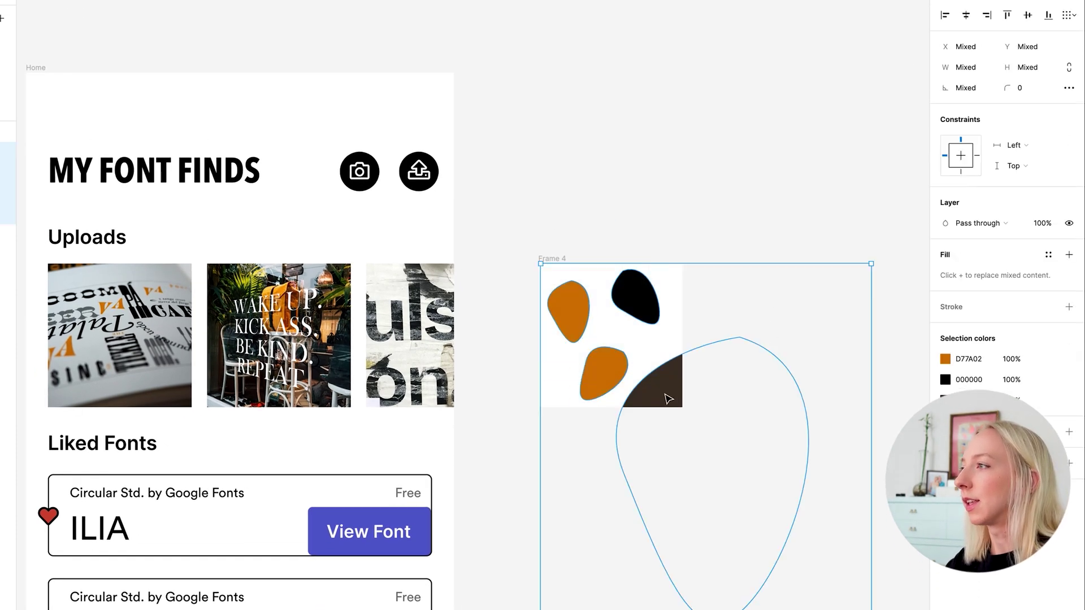
Apply a Layer blur effect with Blur 40 to the four selected blobs
click(1069, 432)
click(985, 453)
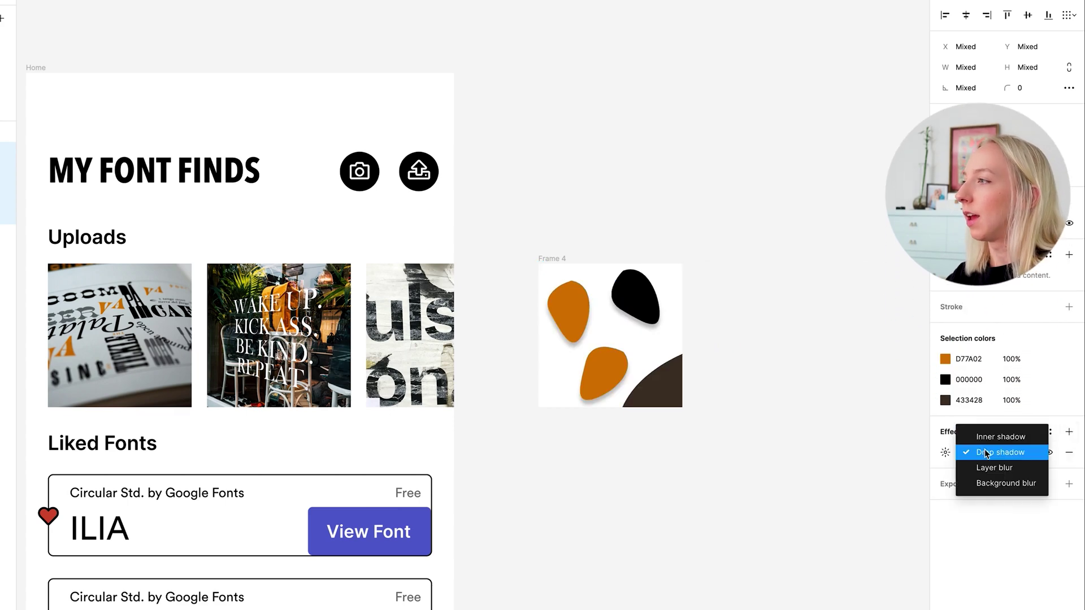
click(988, 469)
click(945, 452)
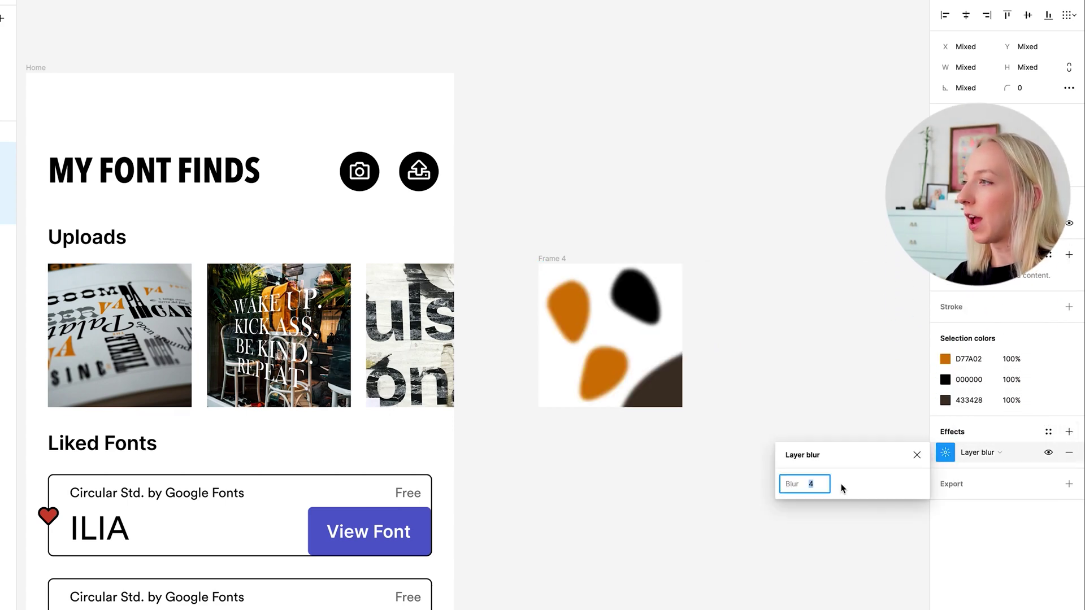
text(450)
key(Return)
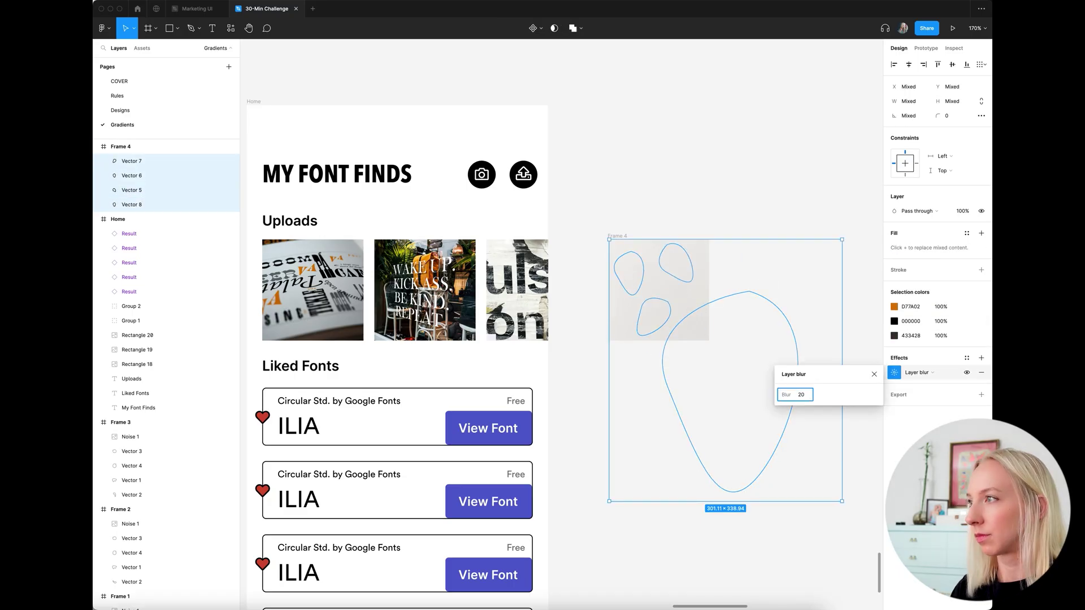
text(40)
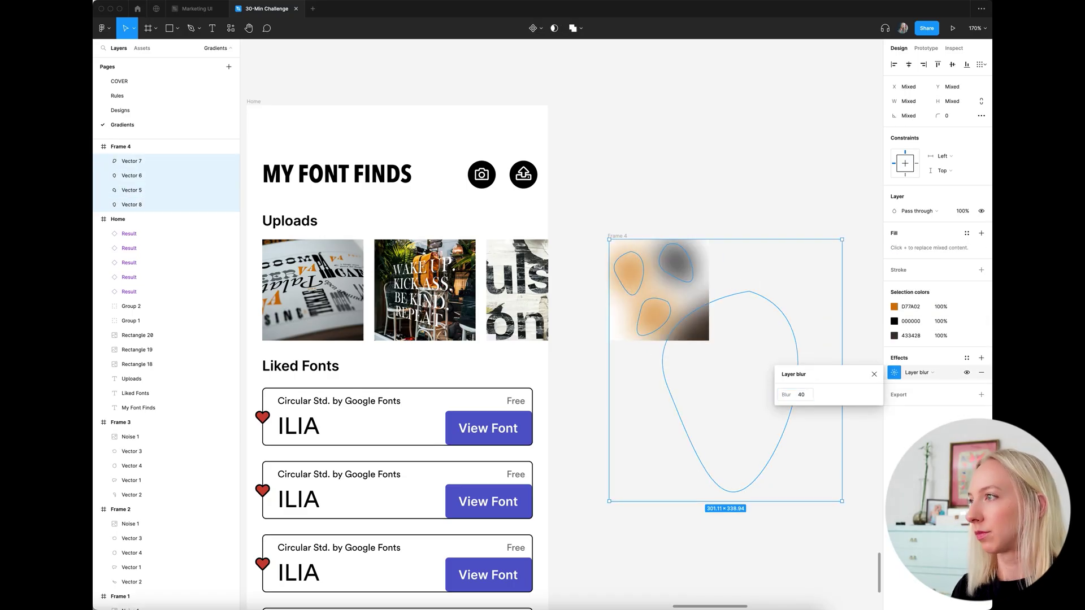
key(Return)
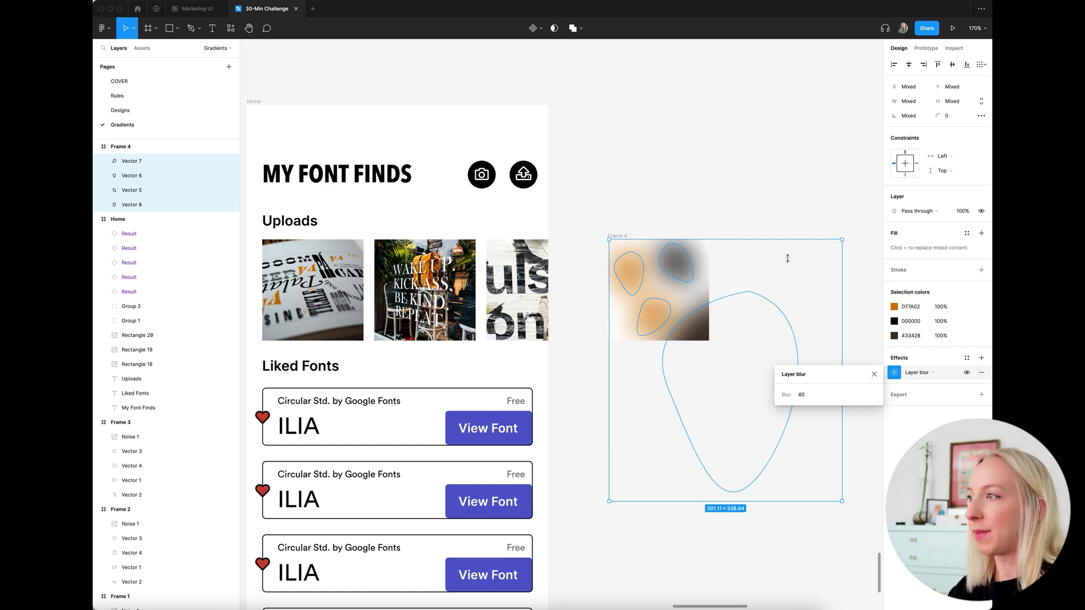
click(688, 195)
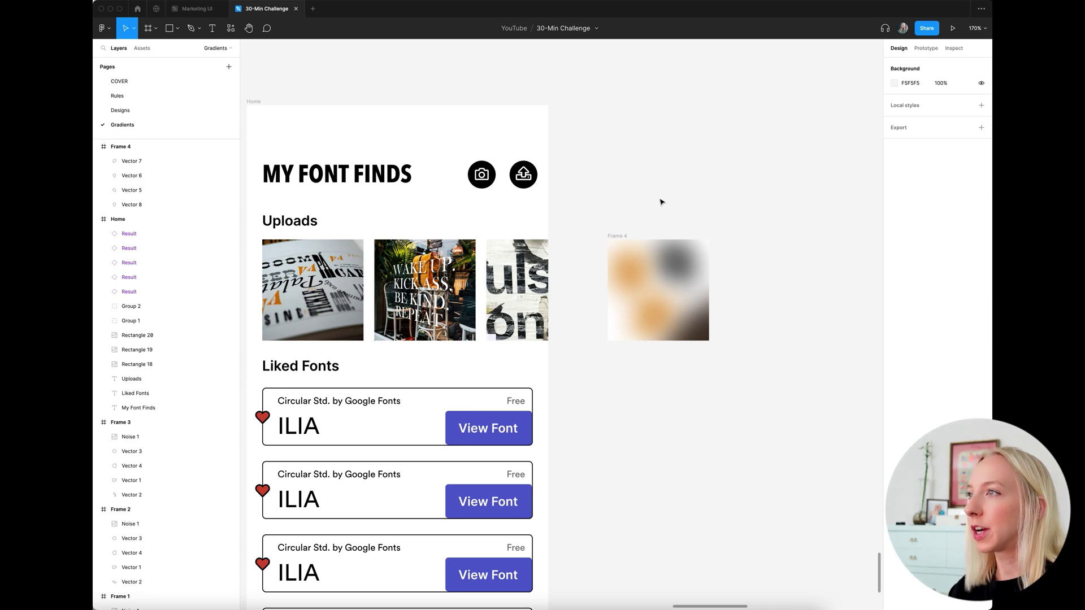
scroll(661, 206, down, 5)
Paste the Noise 1 texture into Frame 4 and resize it to 131×131
click(623, 236)
scroll(631, 233, down, 3)
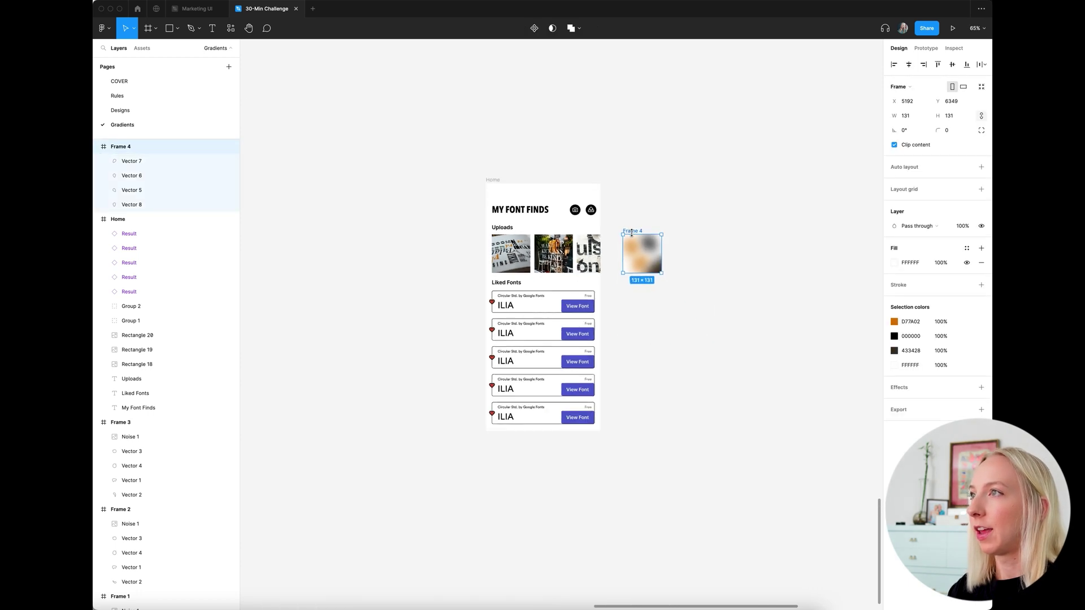
scroll(631, 232, up, 5)
scroll(634, 235, down, 4)
scroll(634, 235, up, 5)
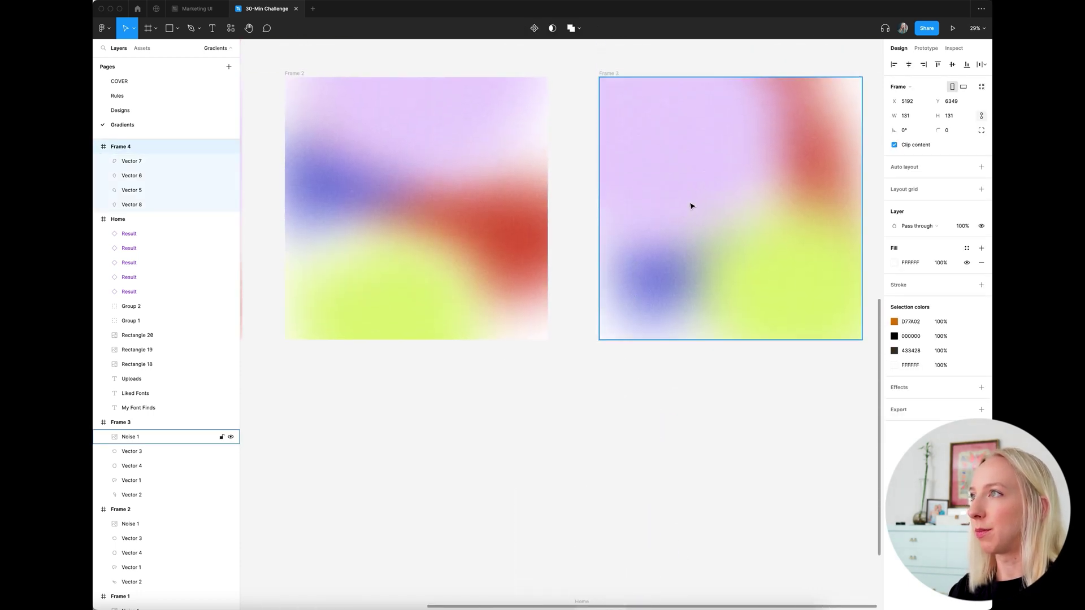
scroll(554, 375, down, 10)
scroll(644, 226, up, 5)
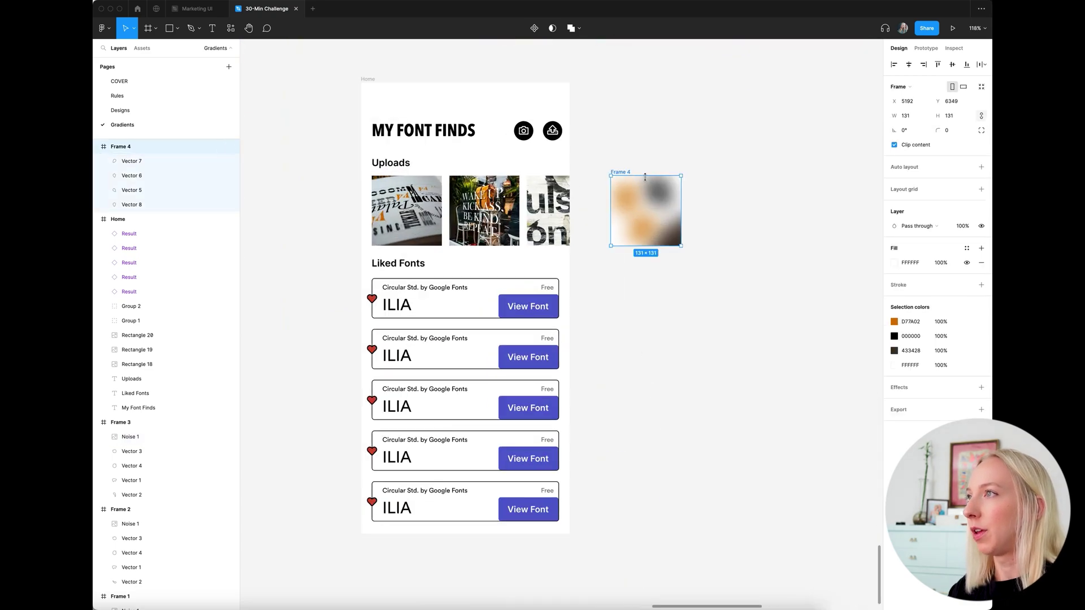
key(super+v)
scroll(579, 274, down, 6)
scroll(775, 431, right, 5)
scroll(775, 431, down, 3)
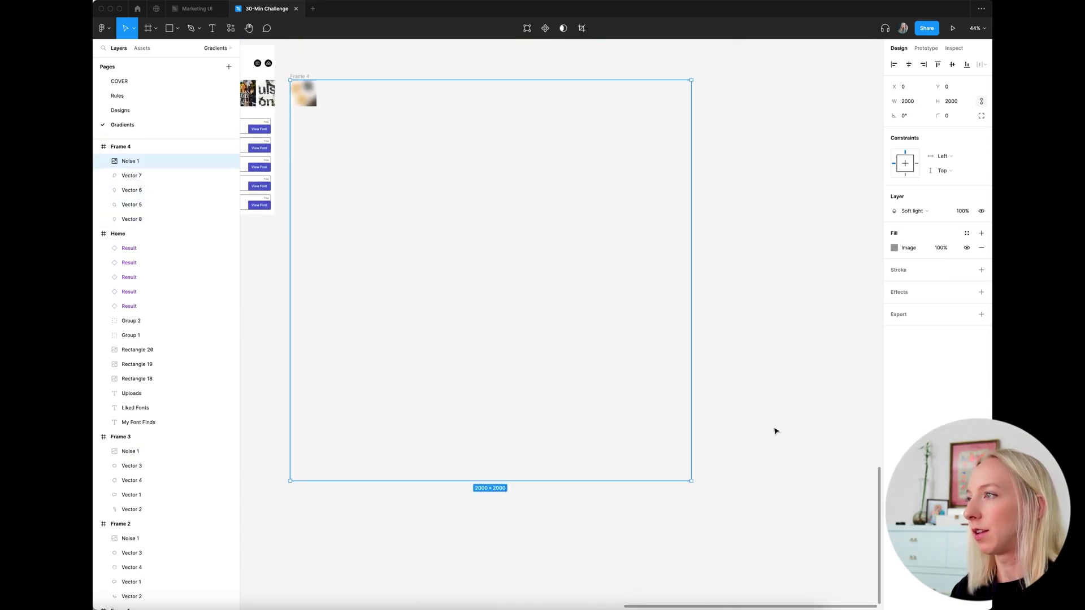
scroll(774, 431, right, 1)
drag(666, 479, 292, 103)
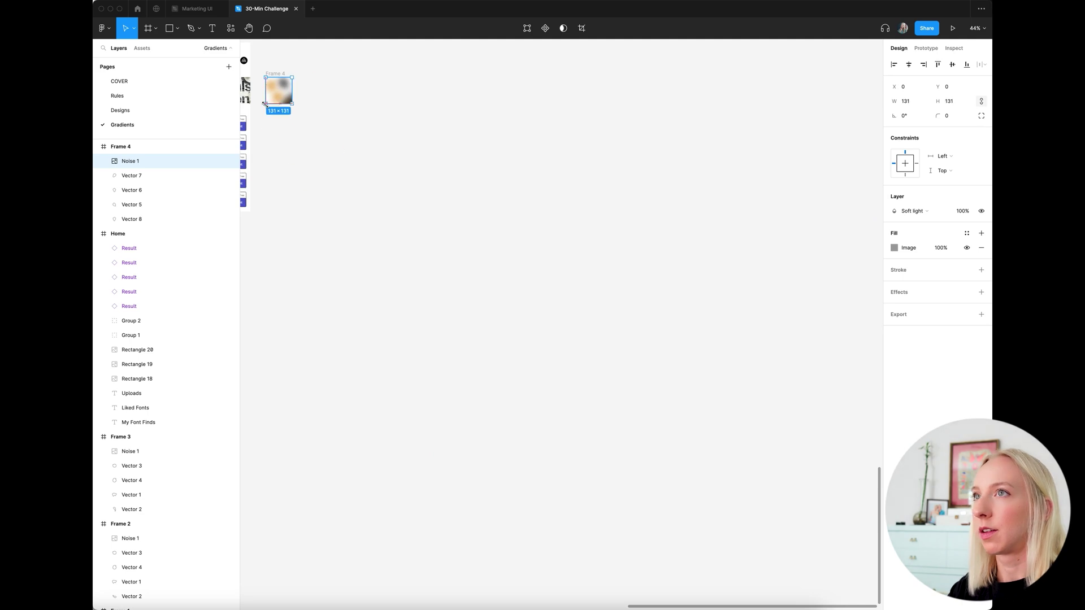
click(341, 109)
Move Frame 4 over the first Uploads image and copy it beside the phone
scroll(315, 110, up, 5)
scroll(349, 300, up, 10)
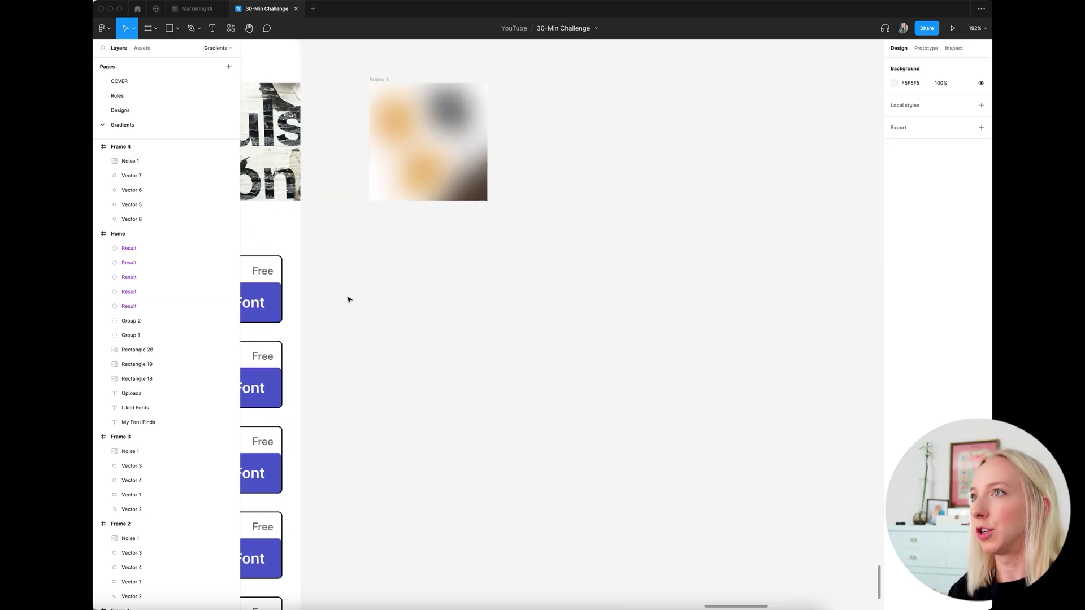
scroll(469, 299, down, 5)
scroll(542, 298, left, 2)
scroll(543, 298, up, 1)
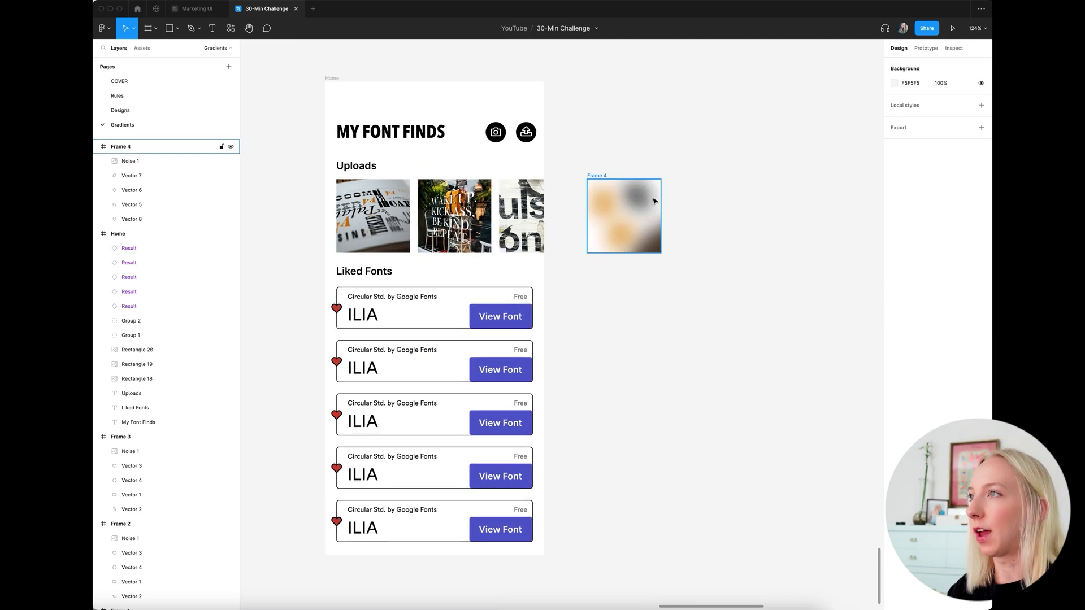
click(602, 178)
drag(598, 179, 351, 177)
click(660, 256)
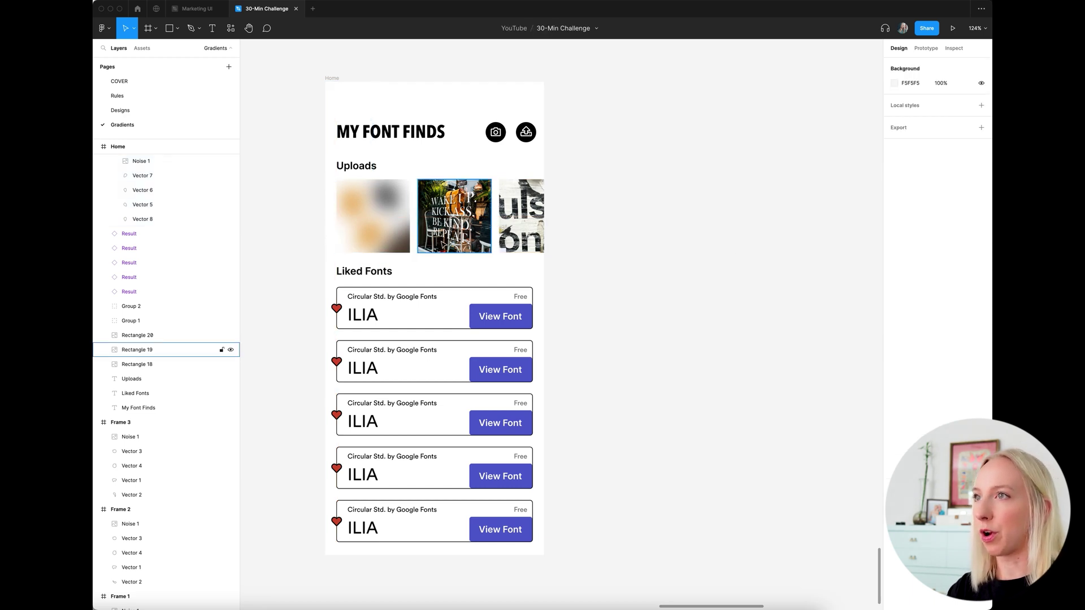
drag(366, 219, 644, 140)
double_click(629, 219)
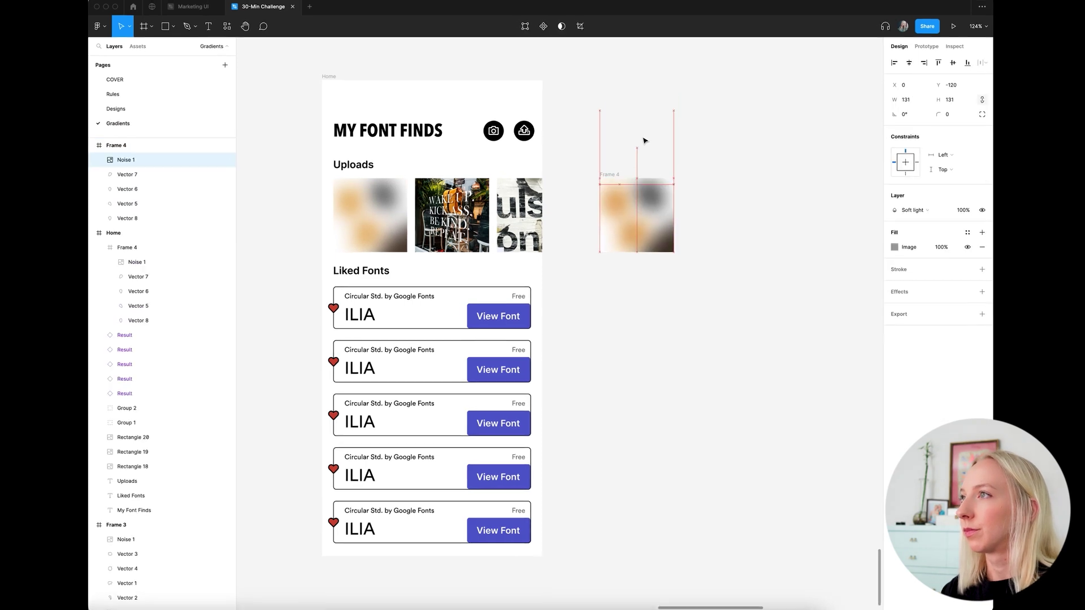
Recolour the copy's top-left blob yellow #DCCC01 sampled from the middle photo
click(700, 182)
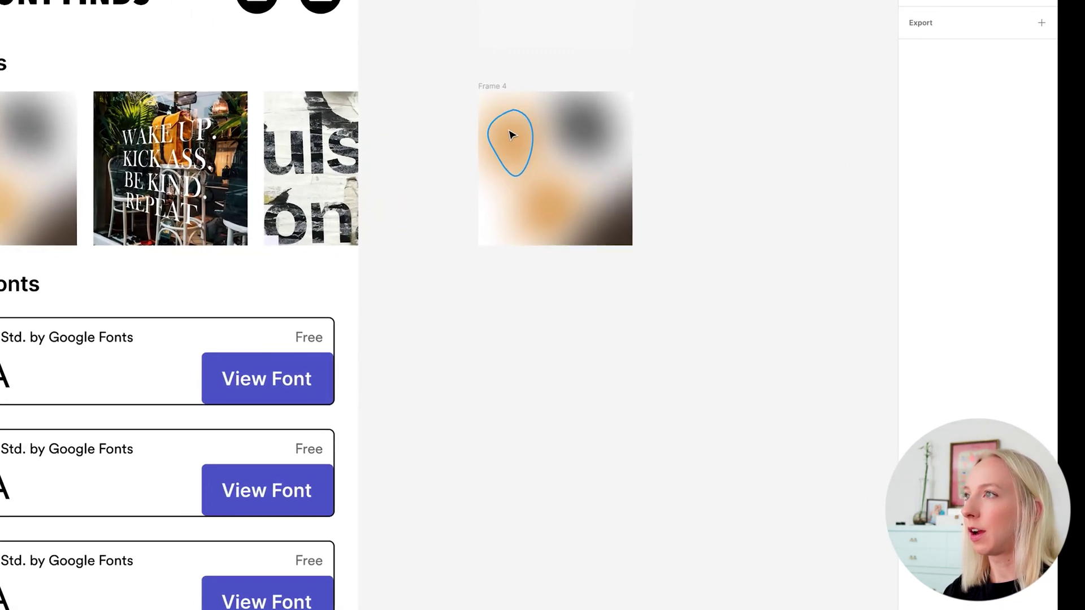
click(511, 136)
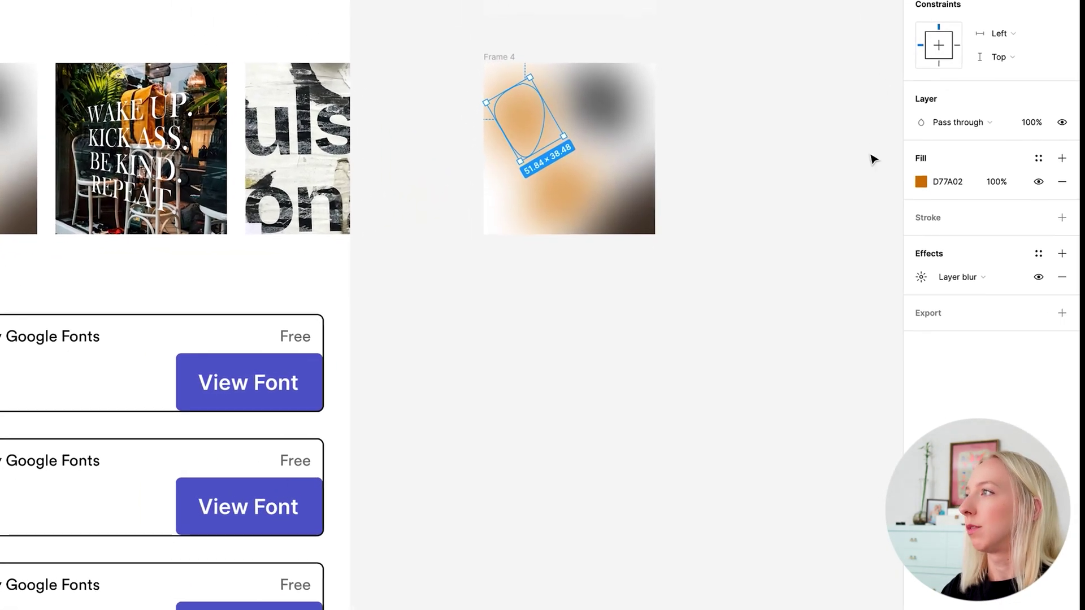
click(915, 199)
click(746, 405)
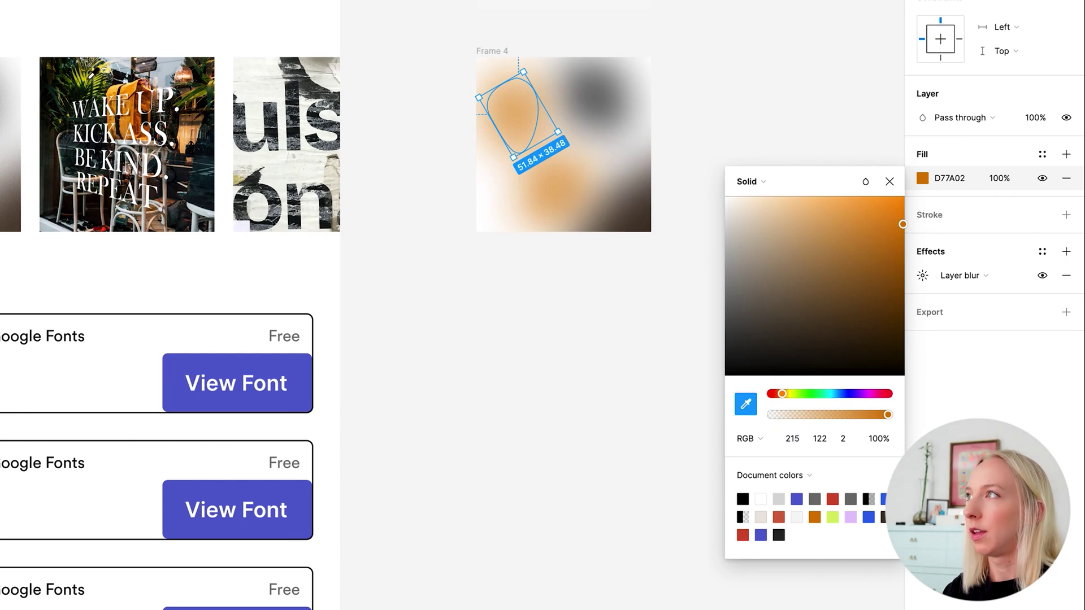
click(86, 77)
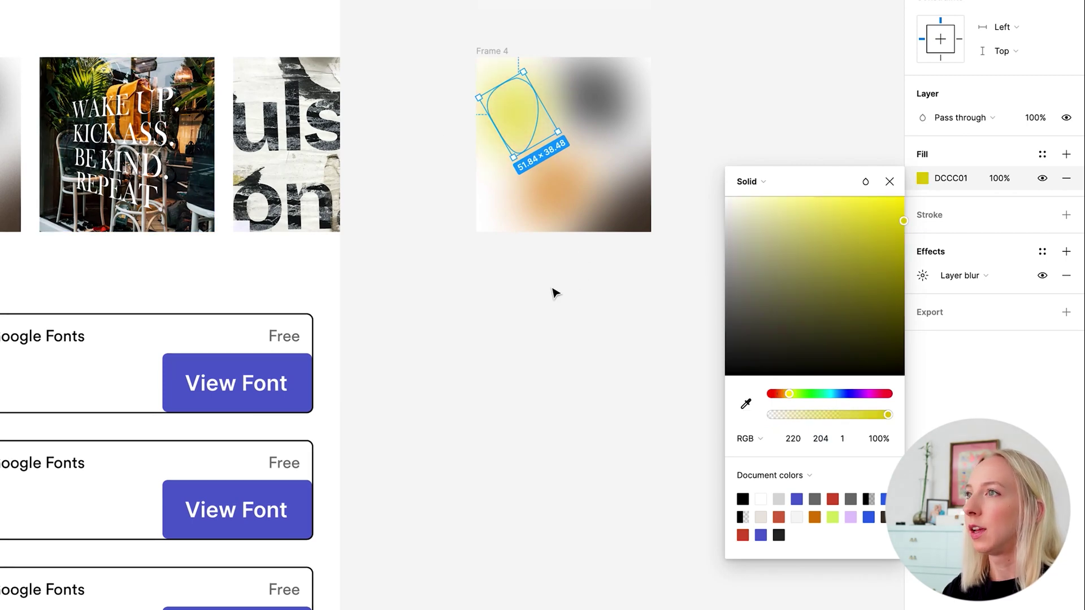
click(555, 293)
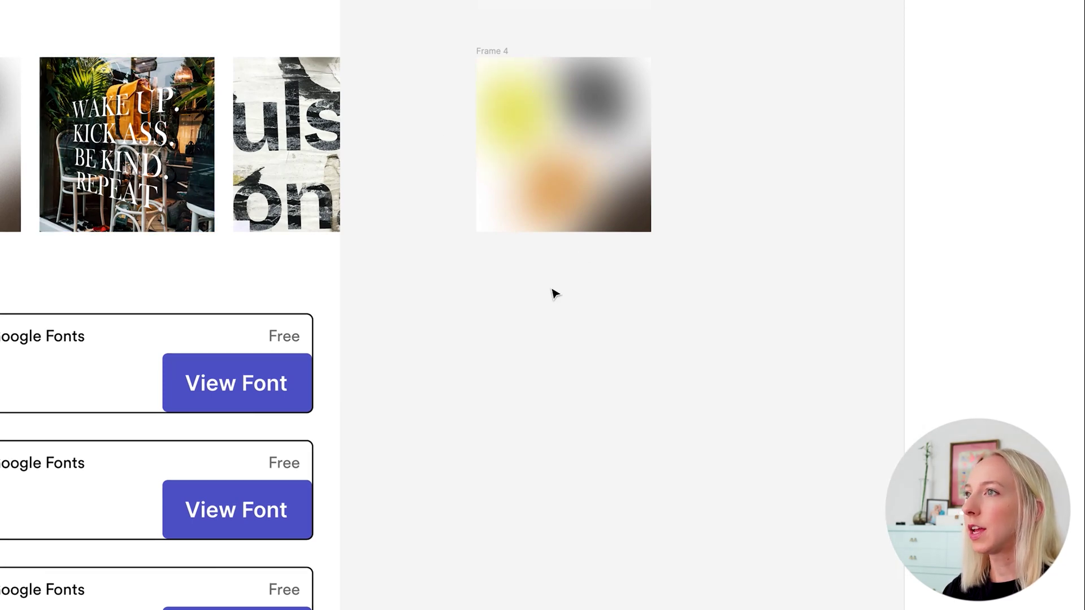
Move the grey blob outside the copied frame and select the orange blob
click(600, 113)
drag(610, 110, 729, 177)
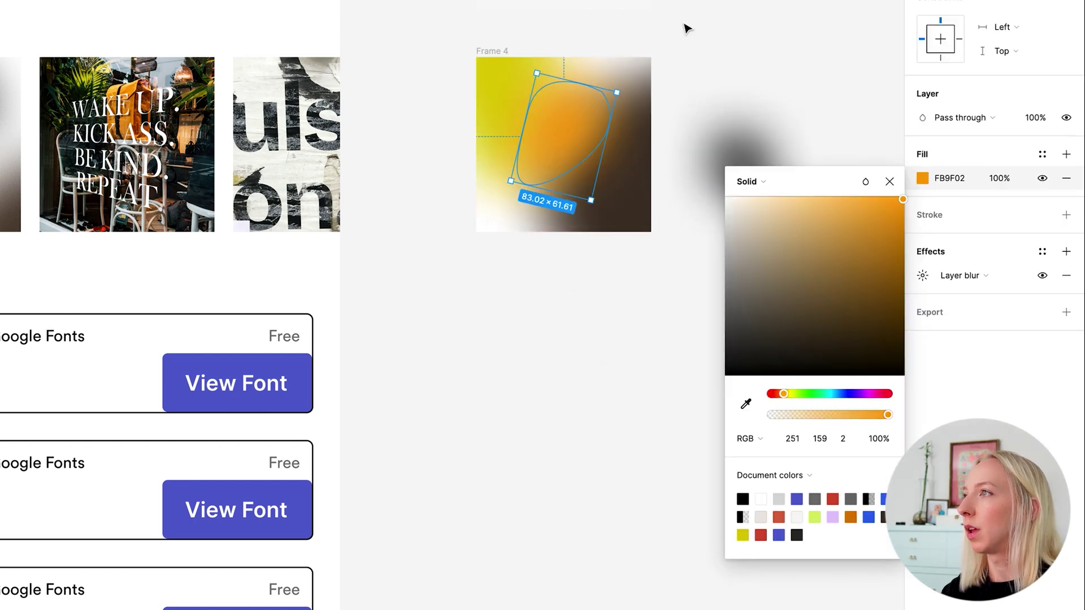
scroll(686, 29, down, 2)
click(705, 21)
scroll(693, 58, up, 1)
drag(562, 139, 621, 81)
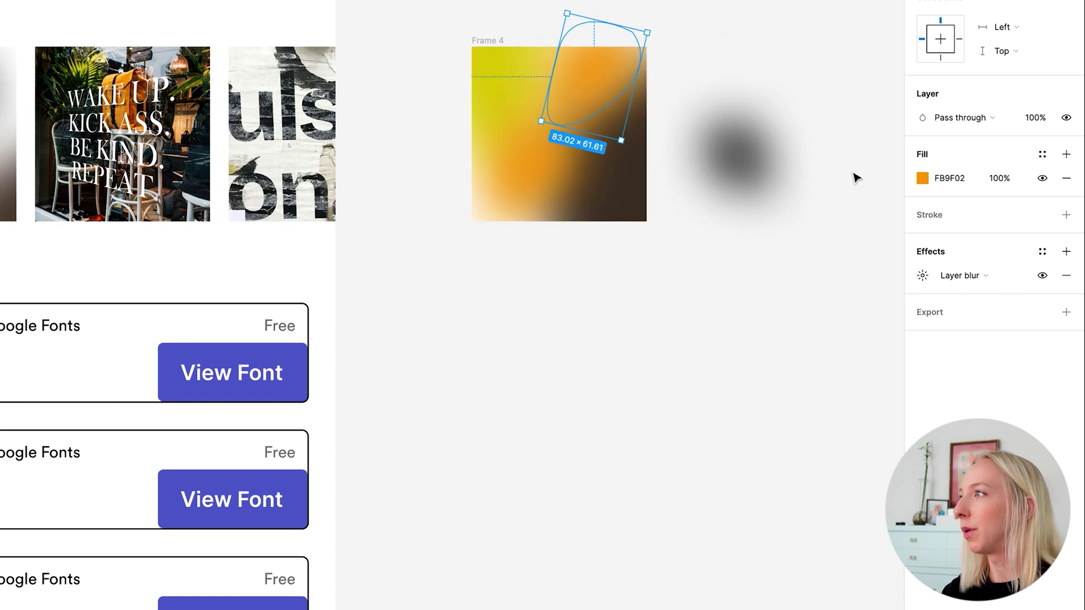
Recolour the orange blob to #FB9F02 sampled from the photo
click(924, 177)
click(746, 405)
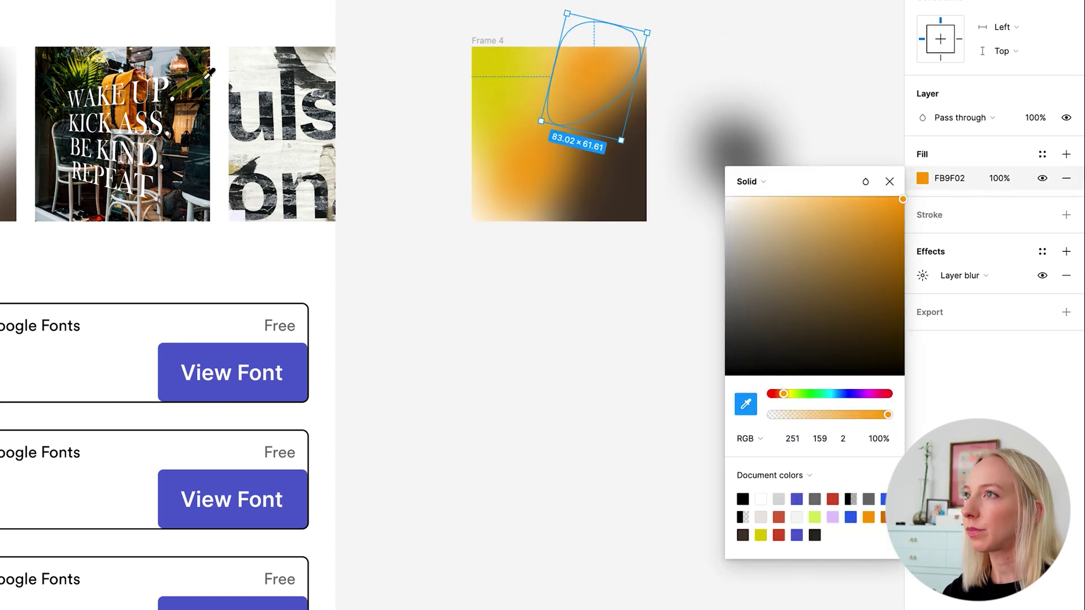
click(486, 62)
click(586, 87)
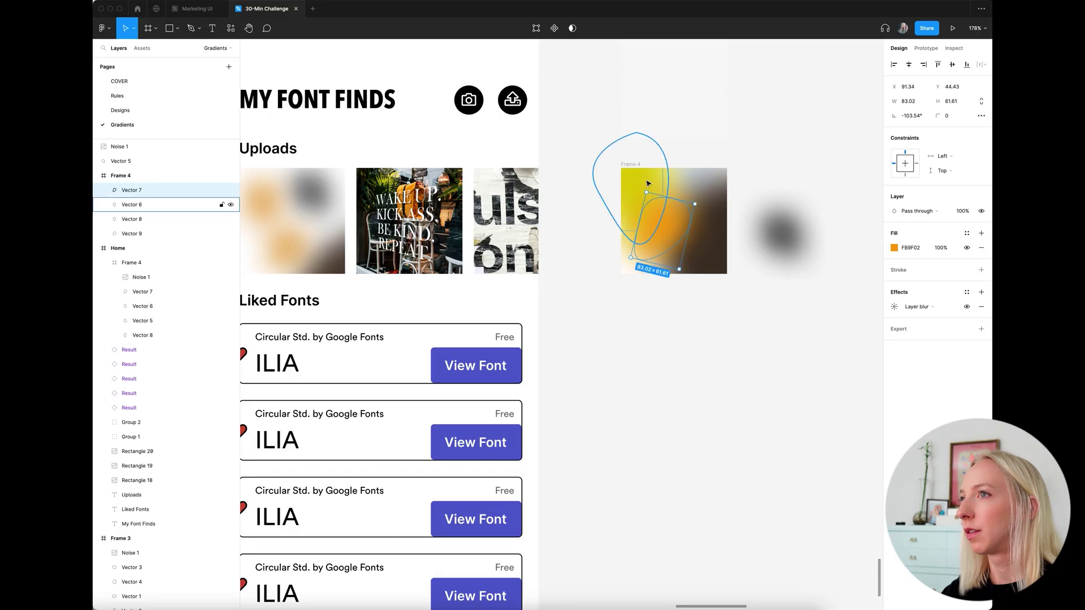
click(767, 182)
Drag the copied Frame 4 into Home over the second Uploads image
scroll(767, 181, down, 3)
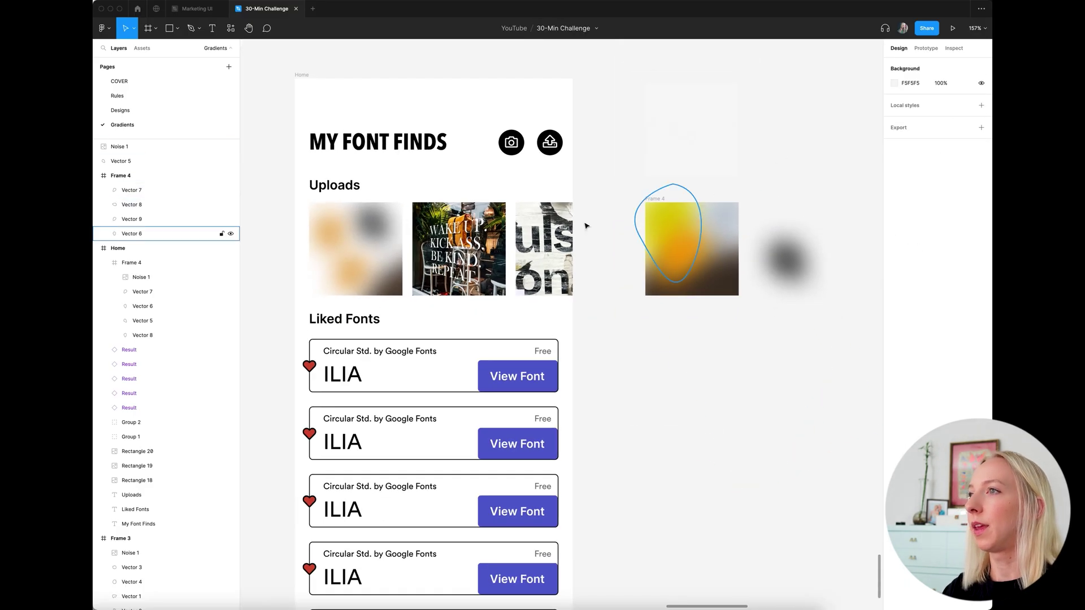
scroll(736, 179, up, 1)
click(712, 267)
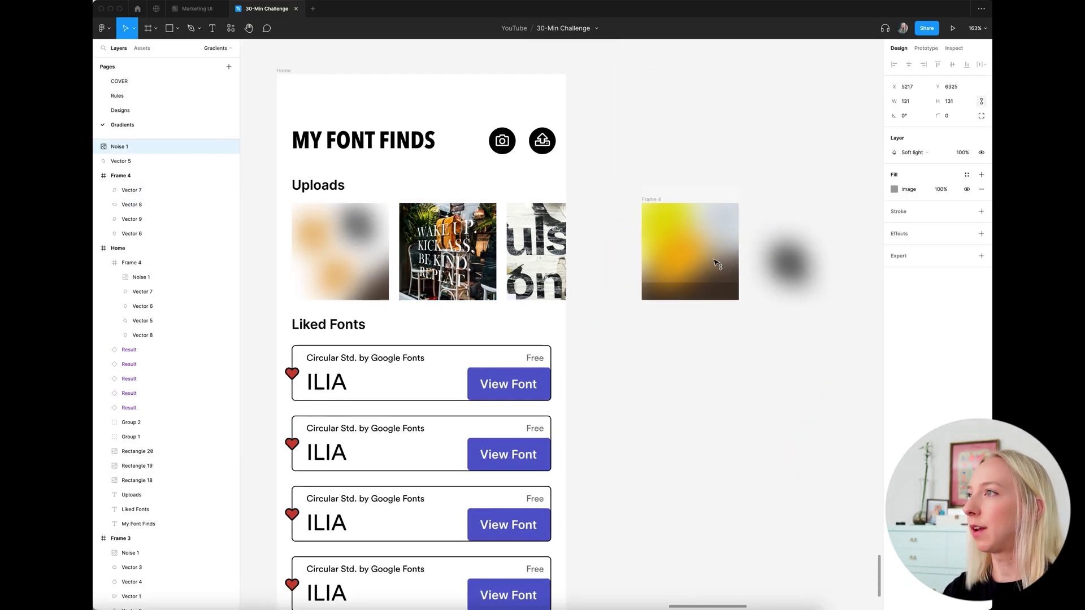
click(613, 189)
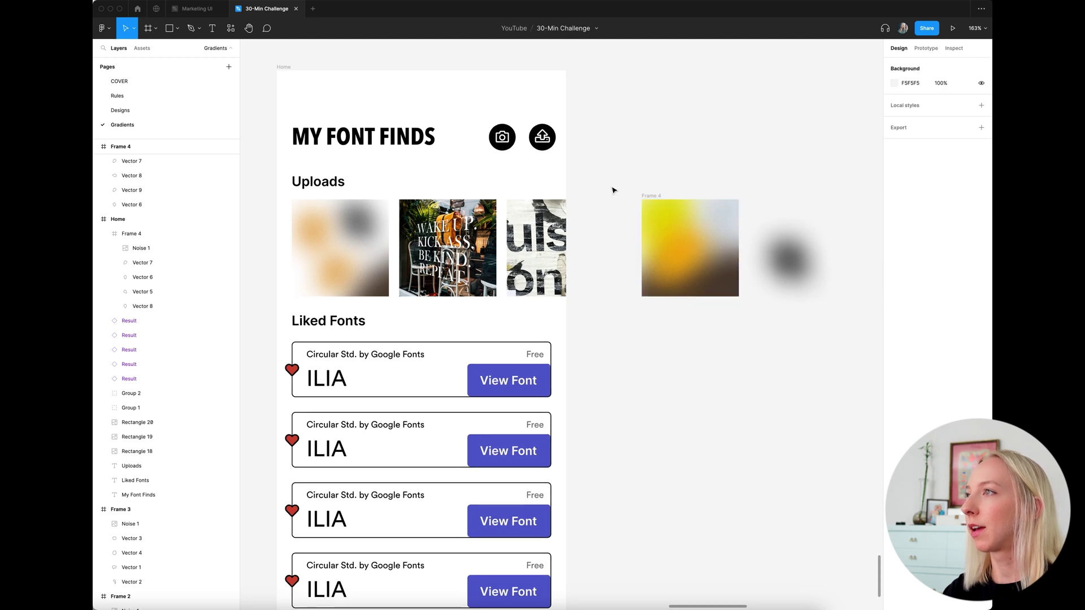
click(646, 198)
drag(647, 199, 410, 200)
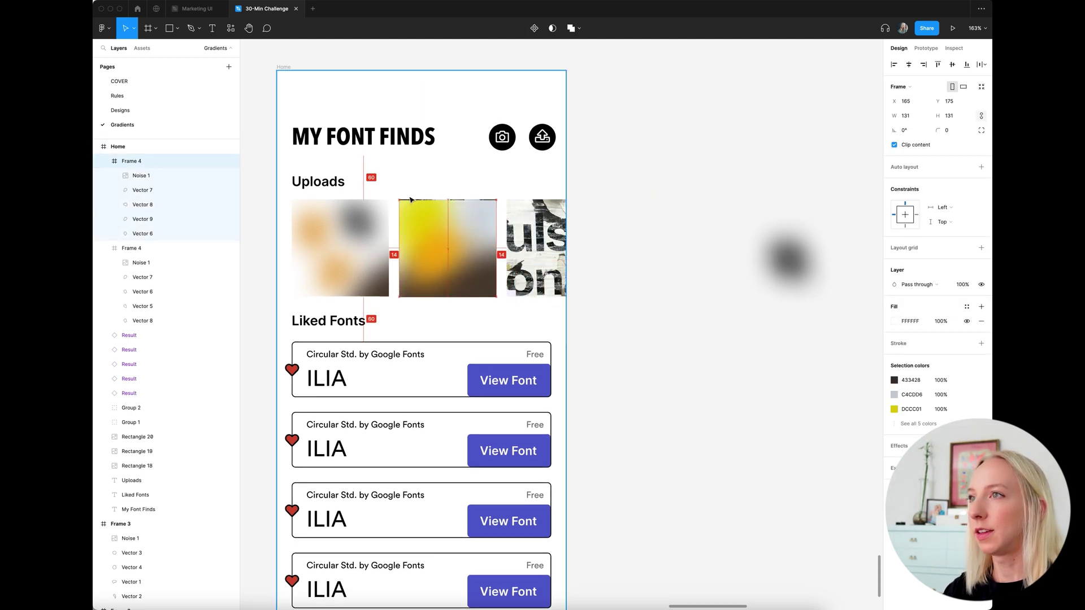
click(709, 165)
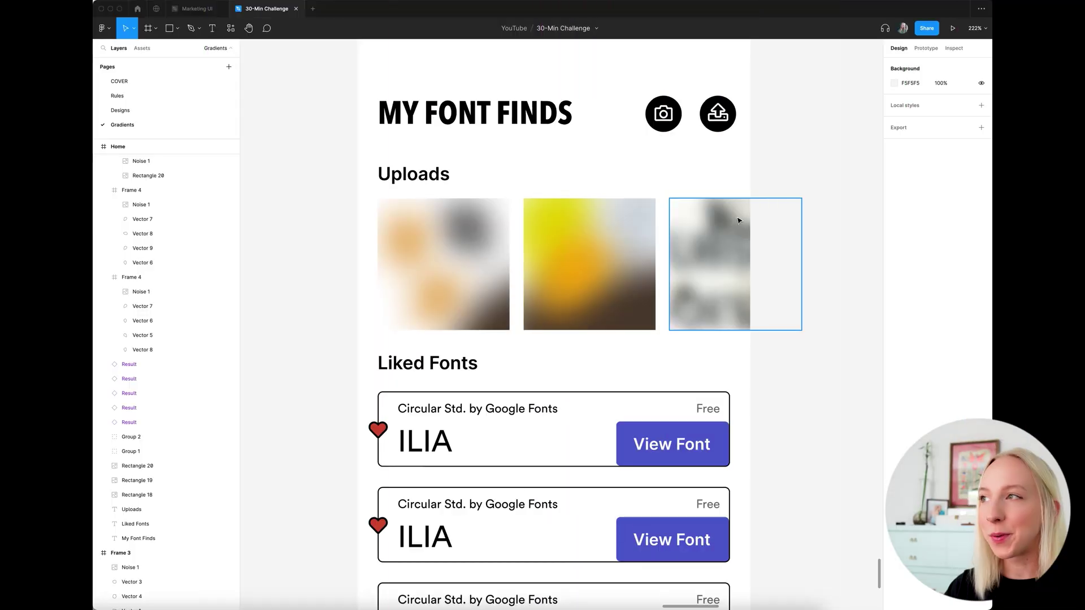
scroll(738, 218, right, 3)
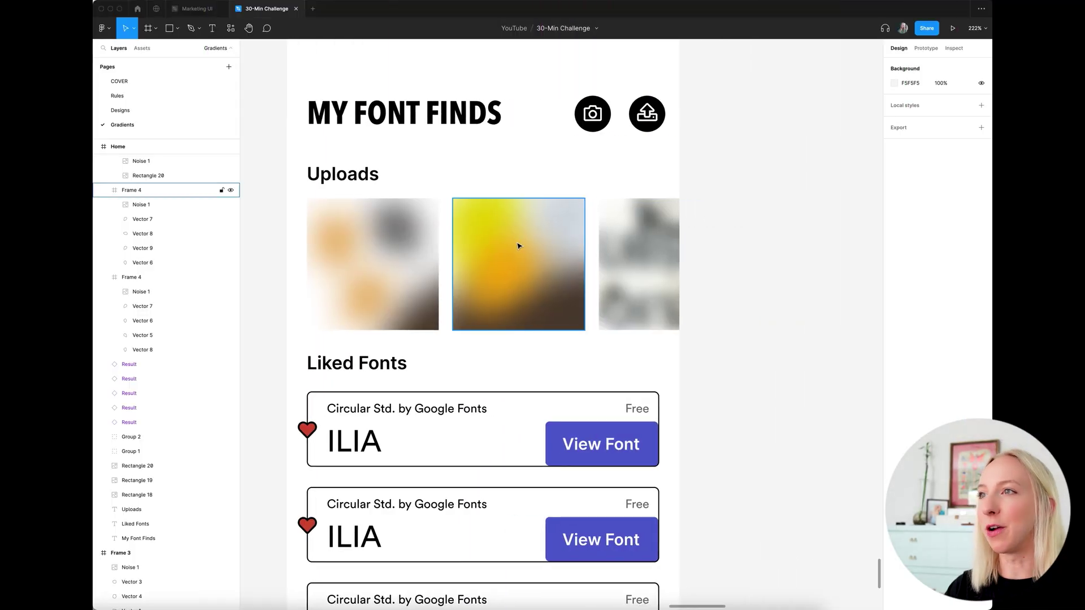
scroll(360, 265, up, 3)
scroll(360, 265, up, 2)
click(441, 264)
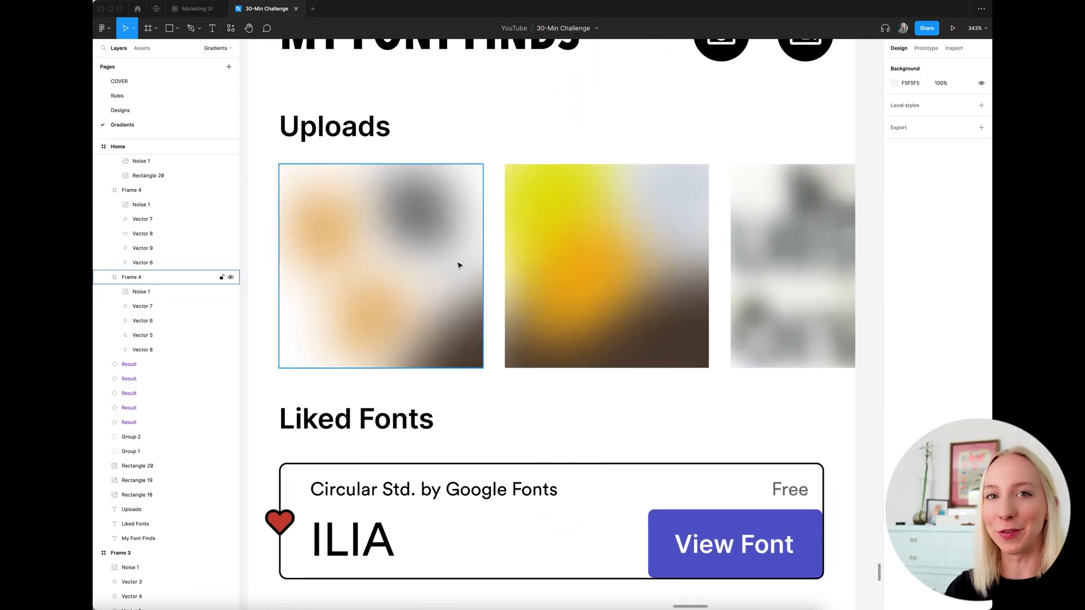
key(Escape)
scroll(458, 265, left, 2)
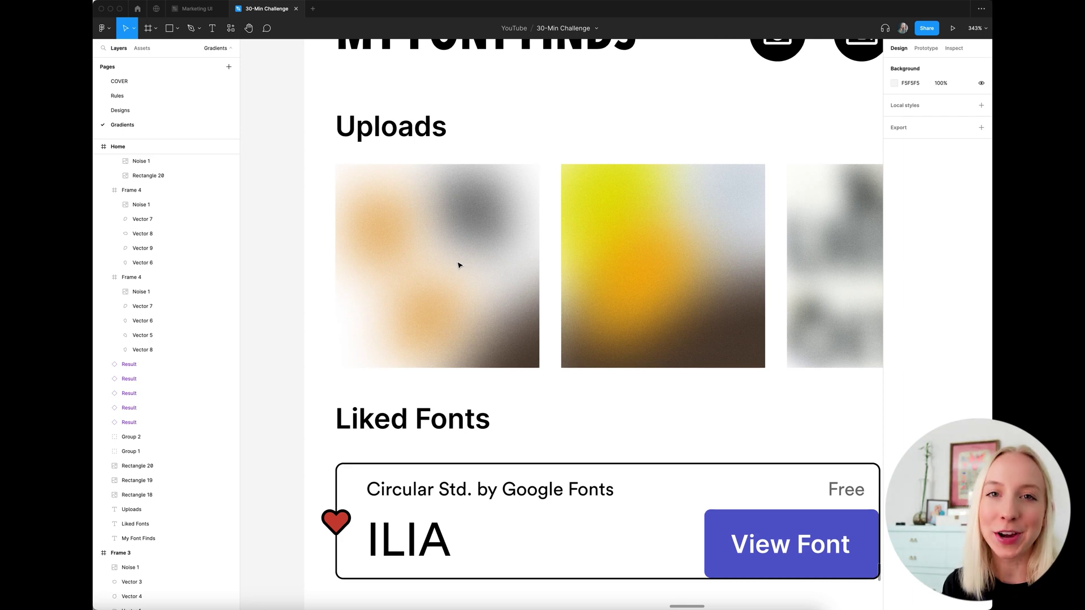
scroll(458, 265, up, 1)
click(511, 277)
scroll(670, 272, right, 4)
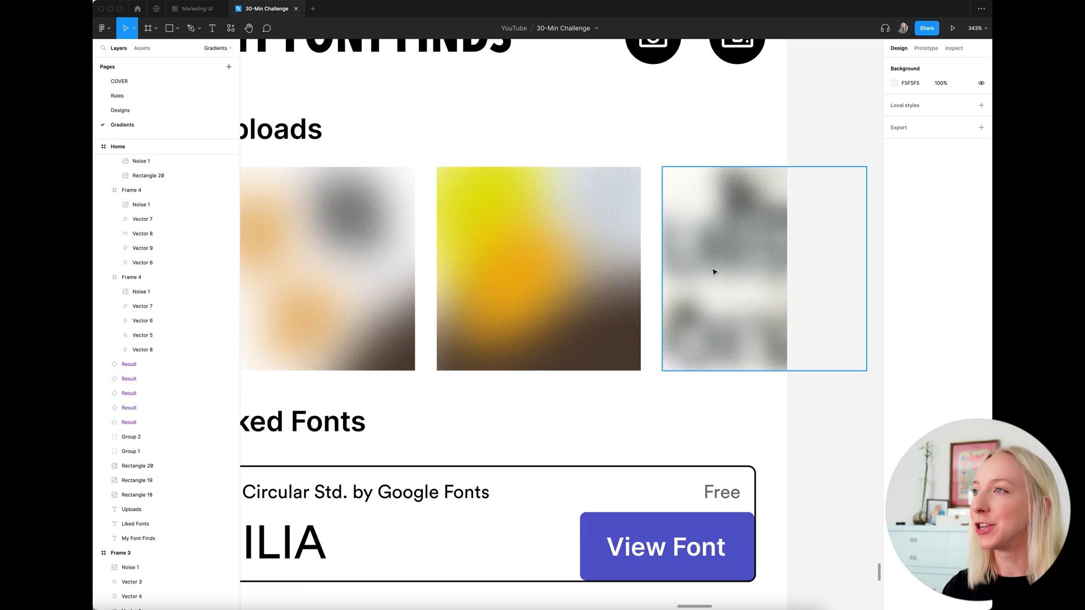
scroll(712, 271, left, 2)
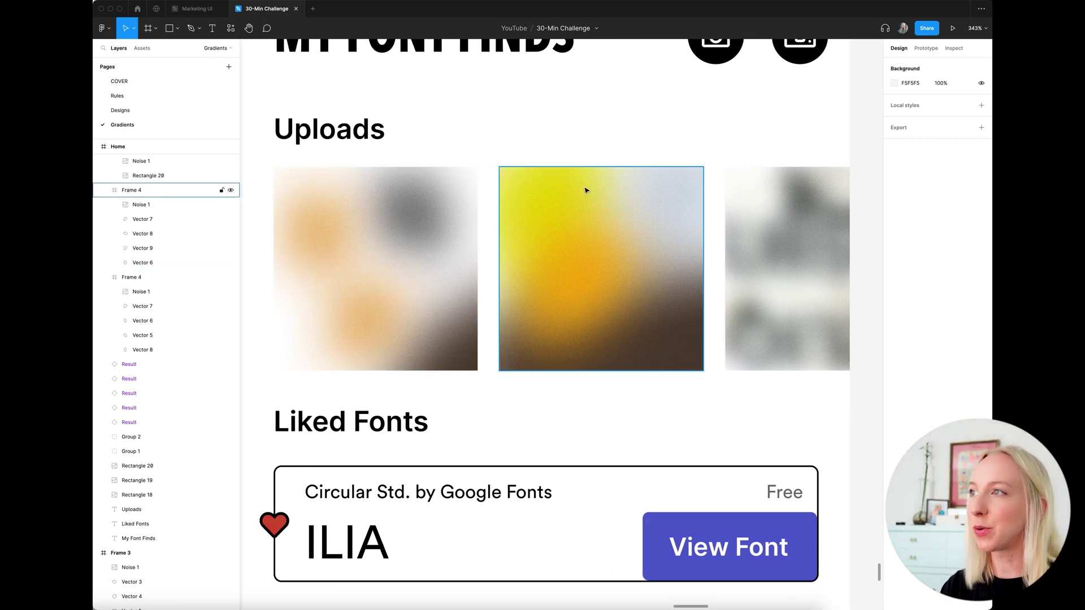
scroll(655, 284, left, 2)
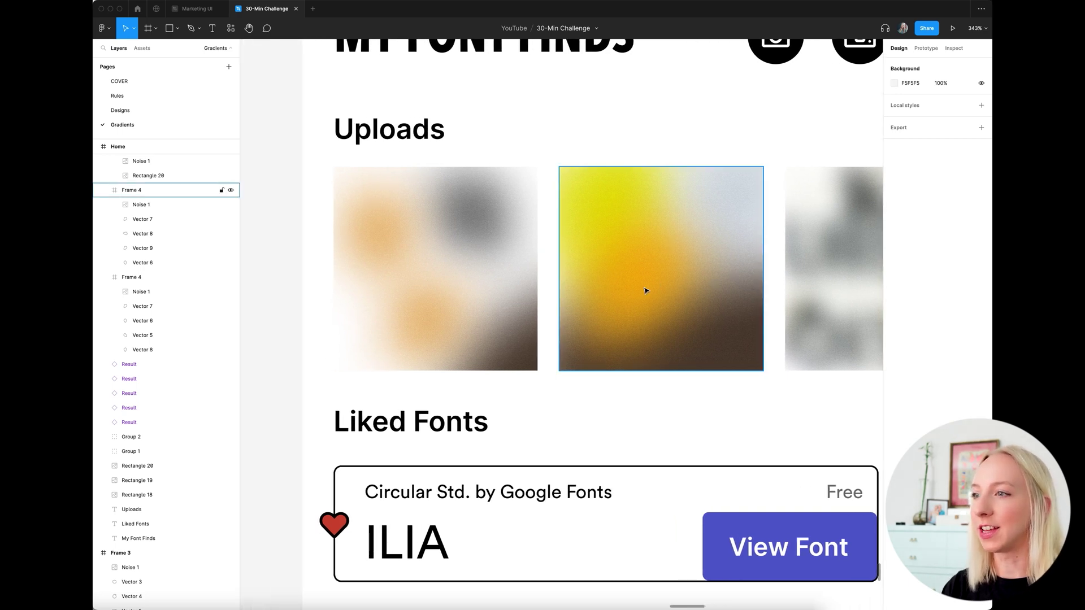